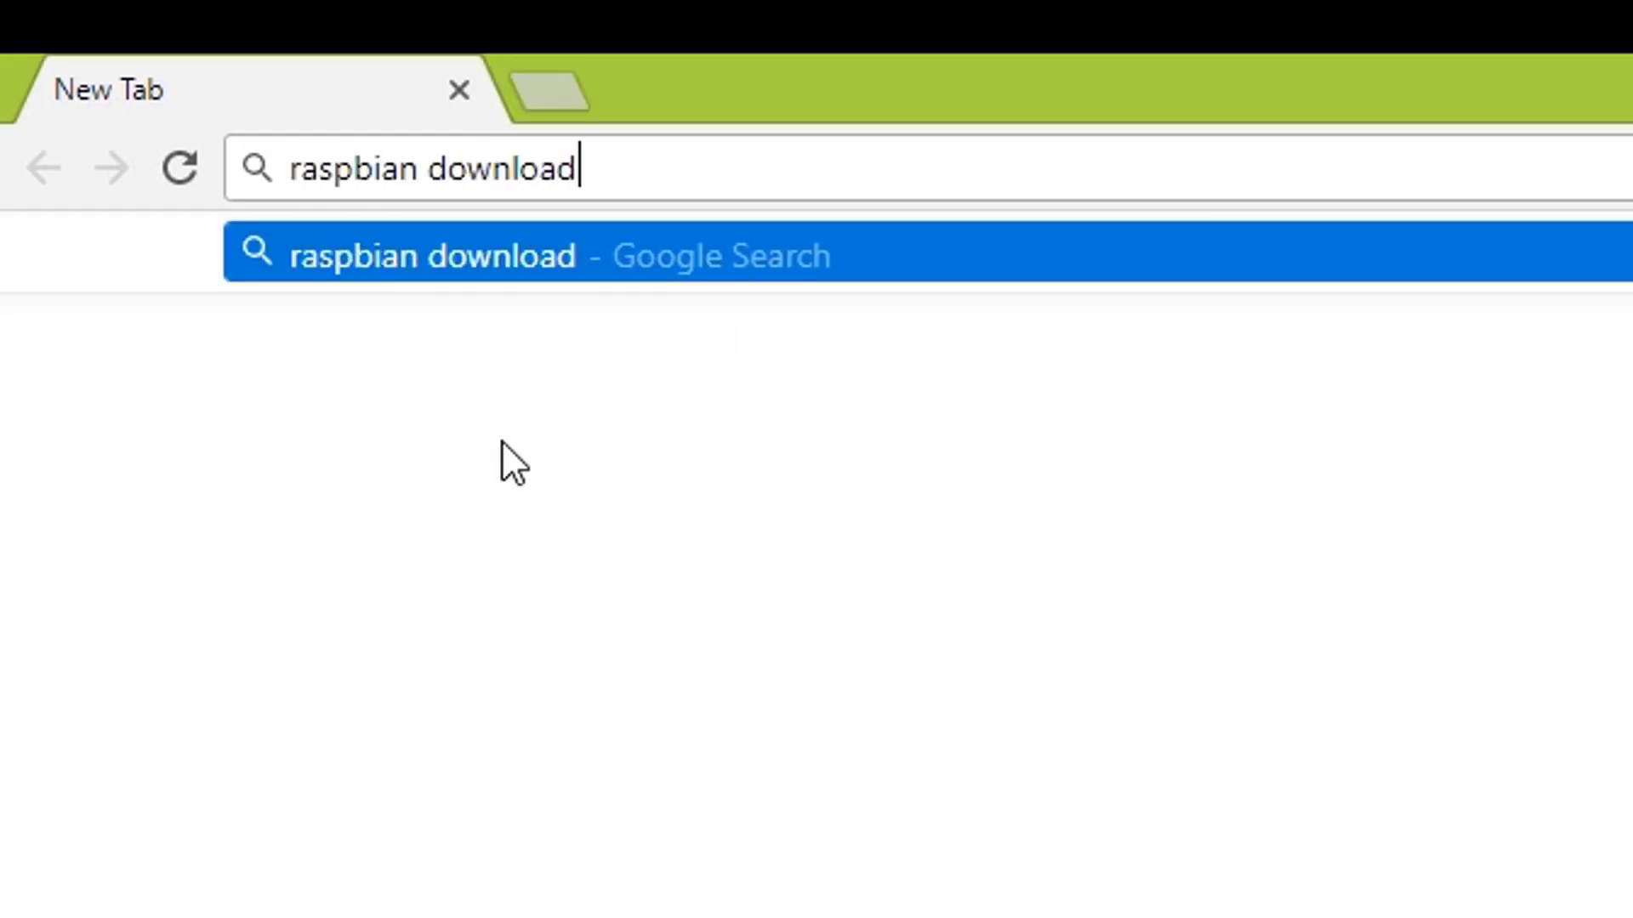
# From the search results, go to raspberrypi.org Downloads > Raspbian and download the Raspbian Stretch with Desktop ZIP
pyautogui.press('Return')
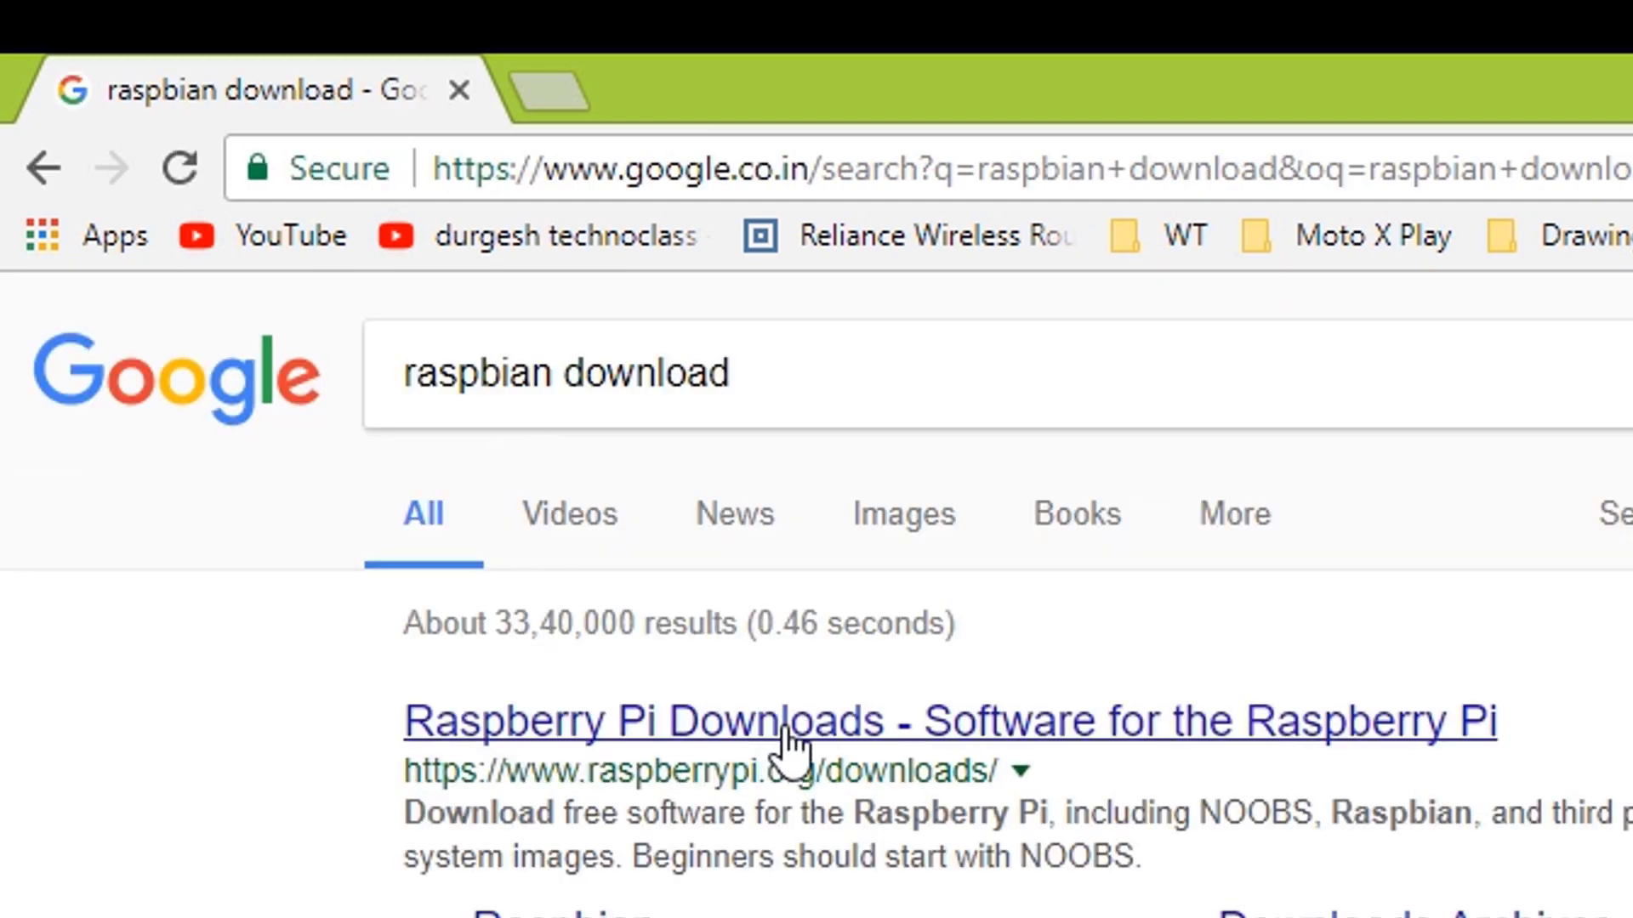
pyautogui.click(901, 730)
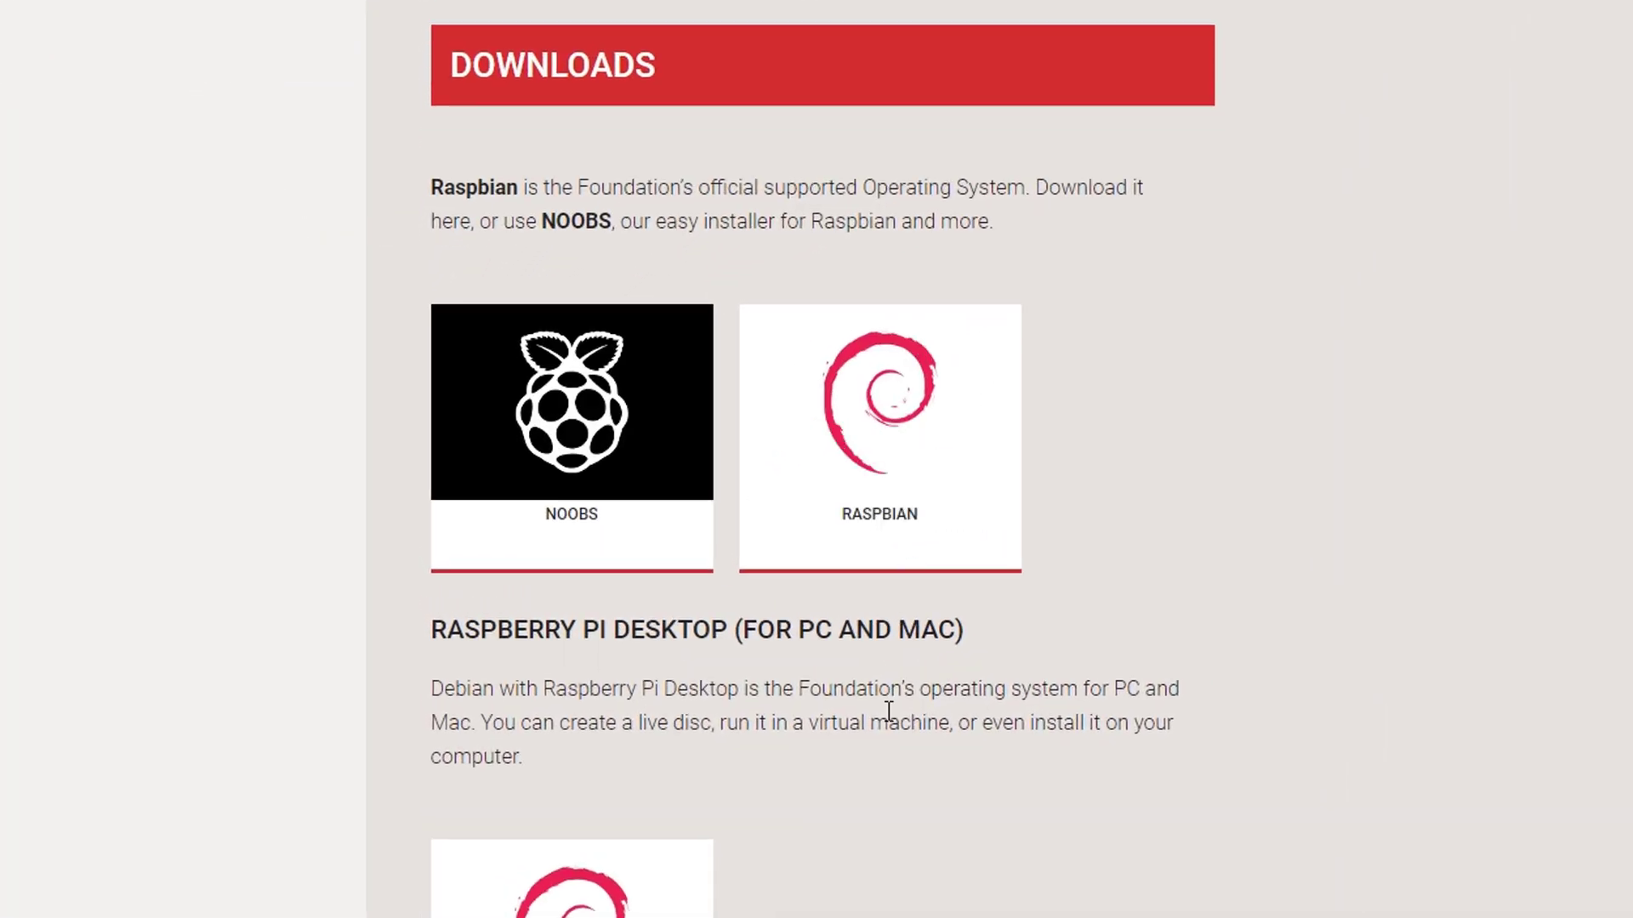
pyautogui.click(936, 491)
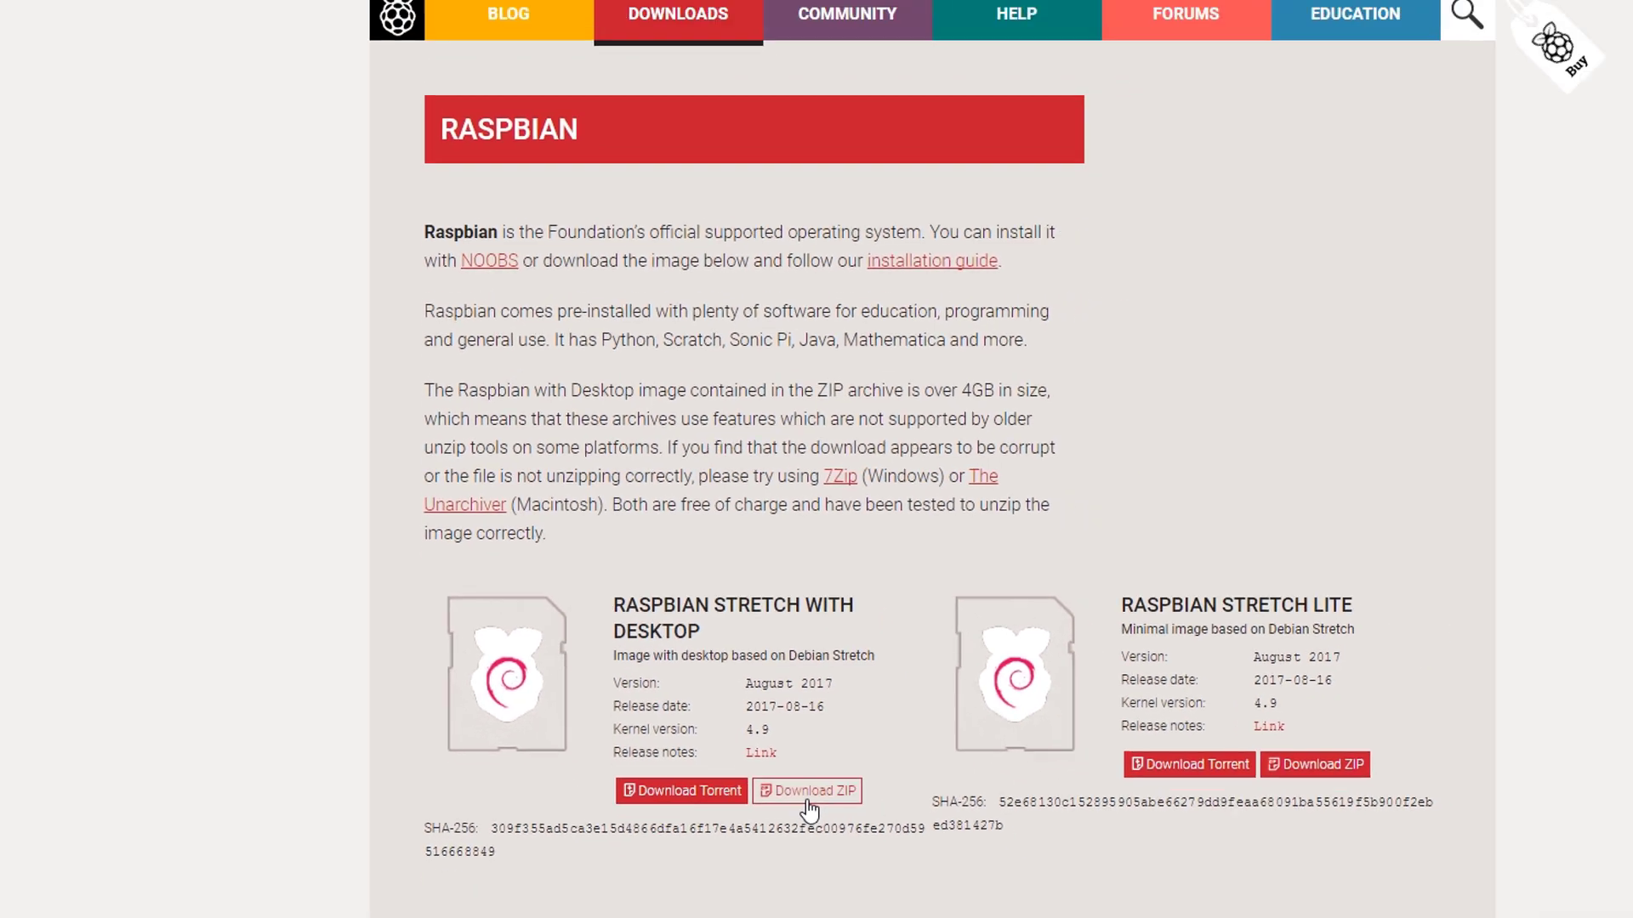
pyautogui.click(887, 853)
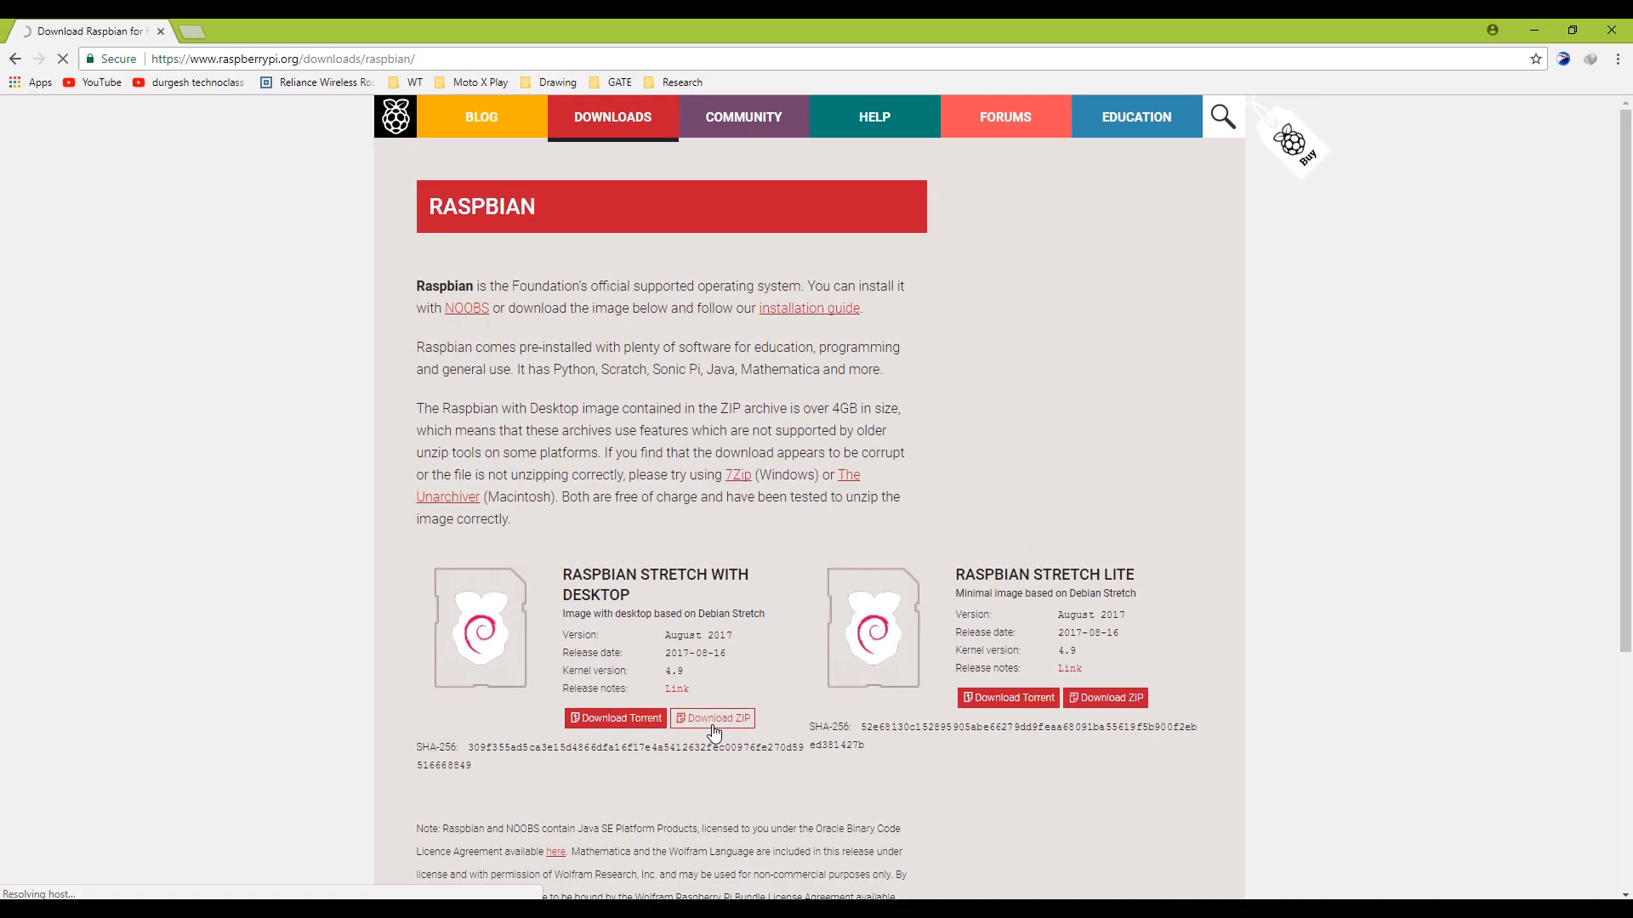
pyautogui.click(960, 562)
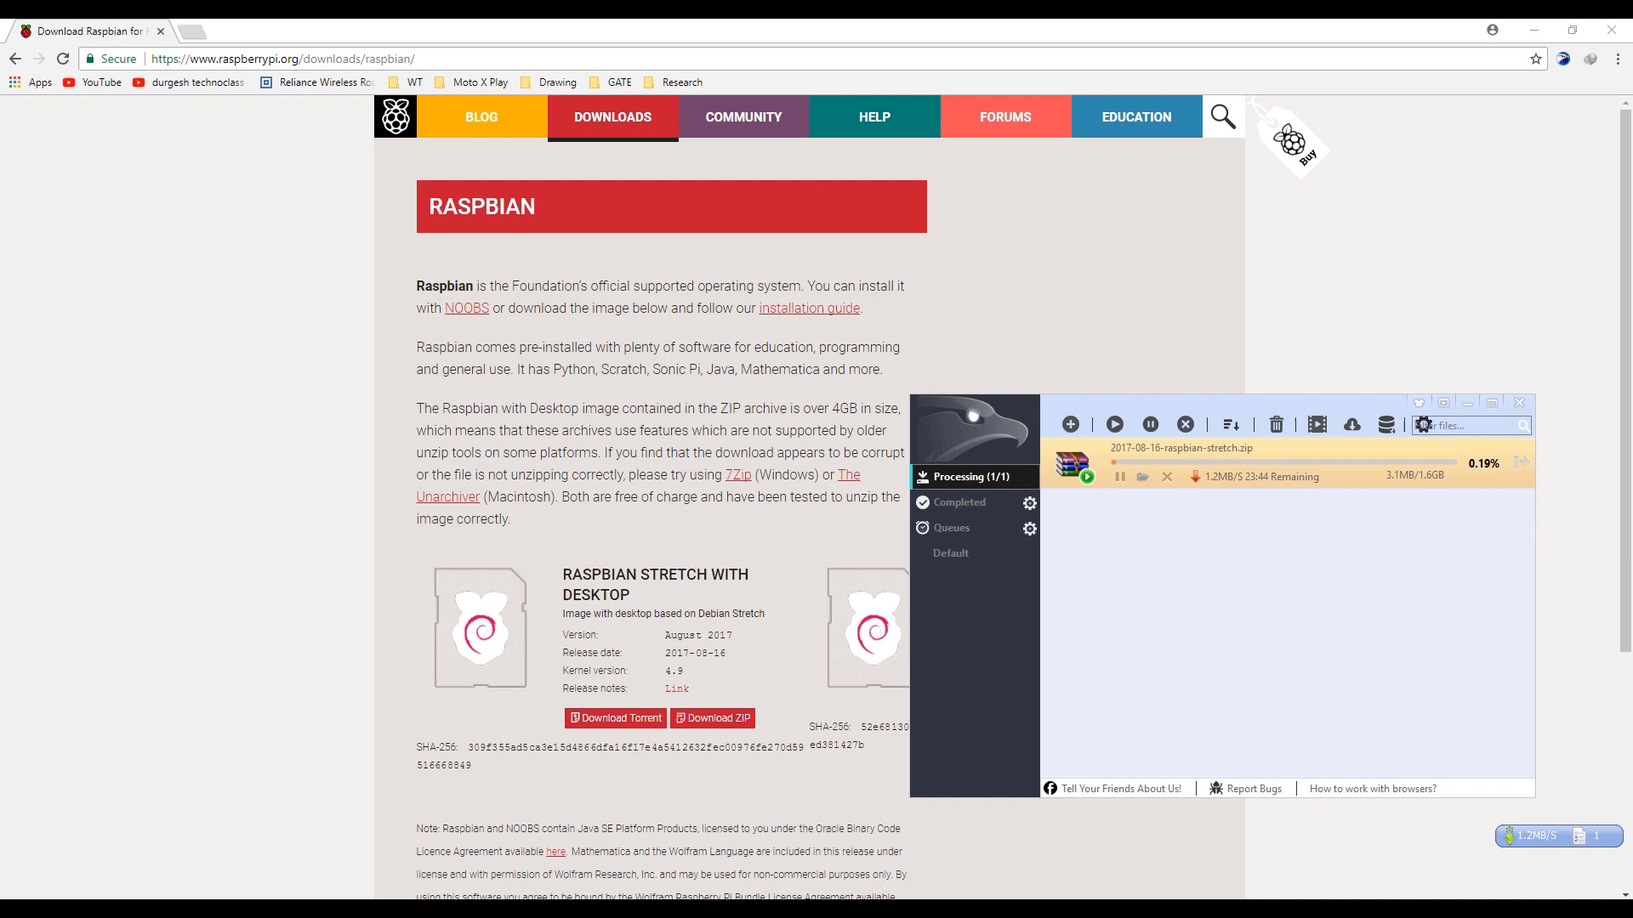
pyautogui.click(197, 43)
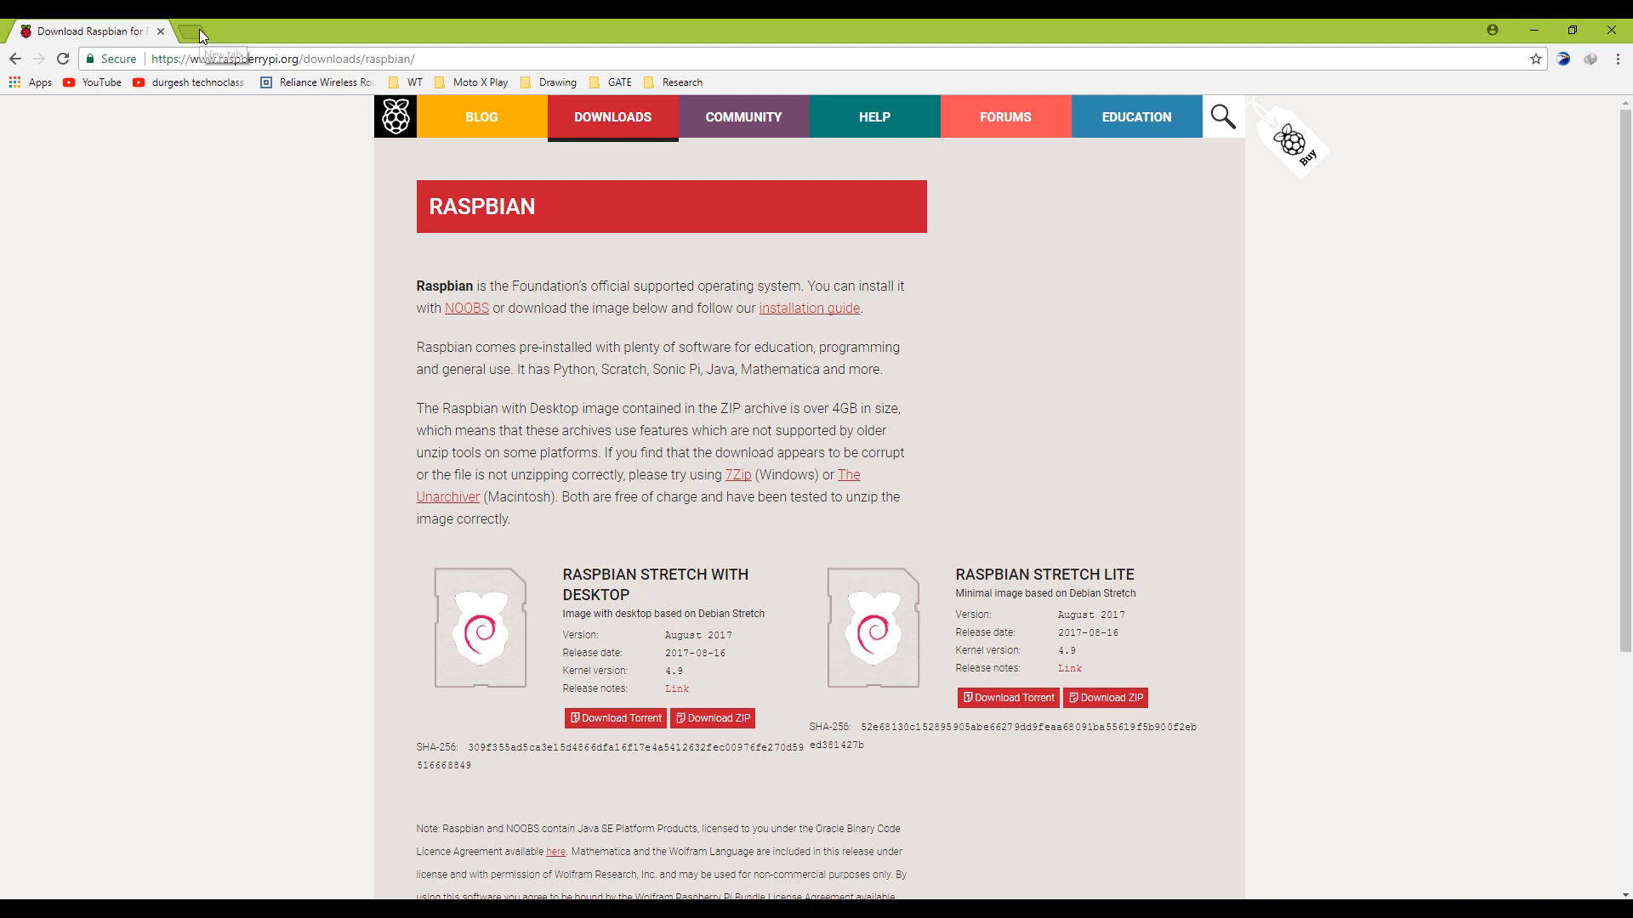
# Search 'win32 image writer' in a new tab and download the Win32 Disk Imager installer from SourceForge
pyautogui.click(199, 32)
pyautogui.click(161, 32)
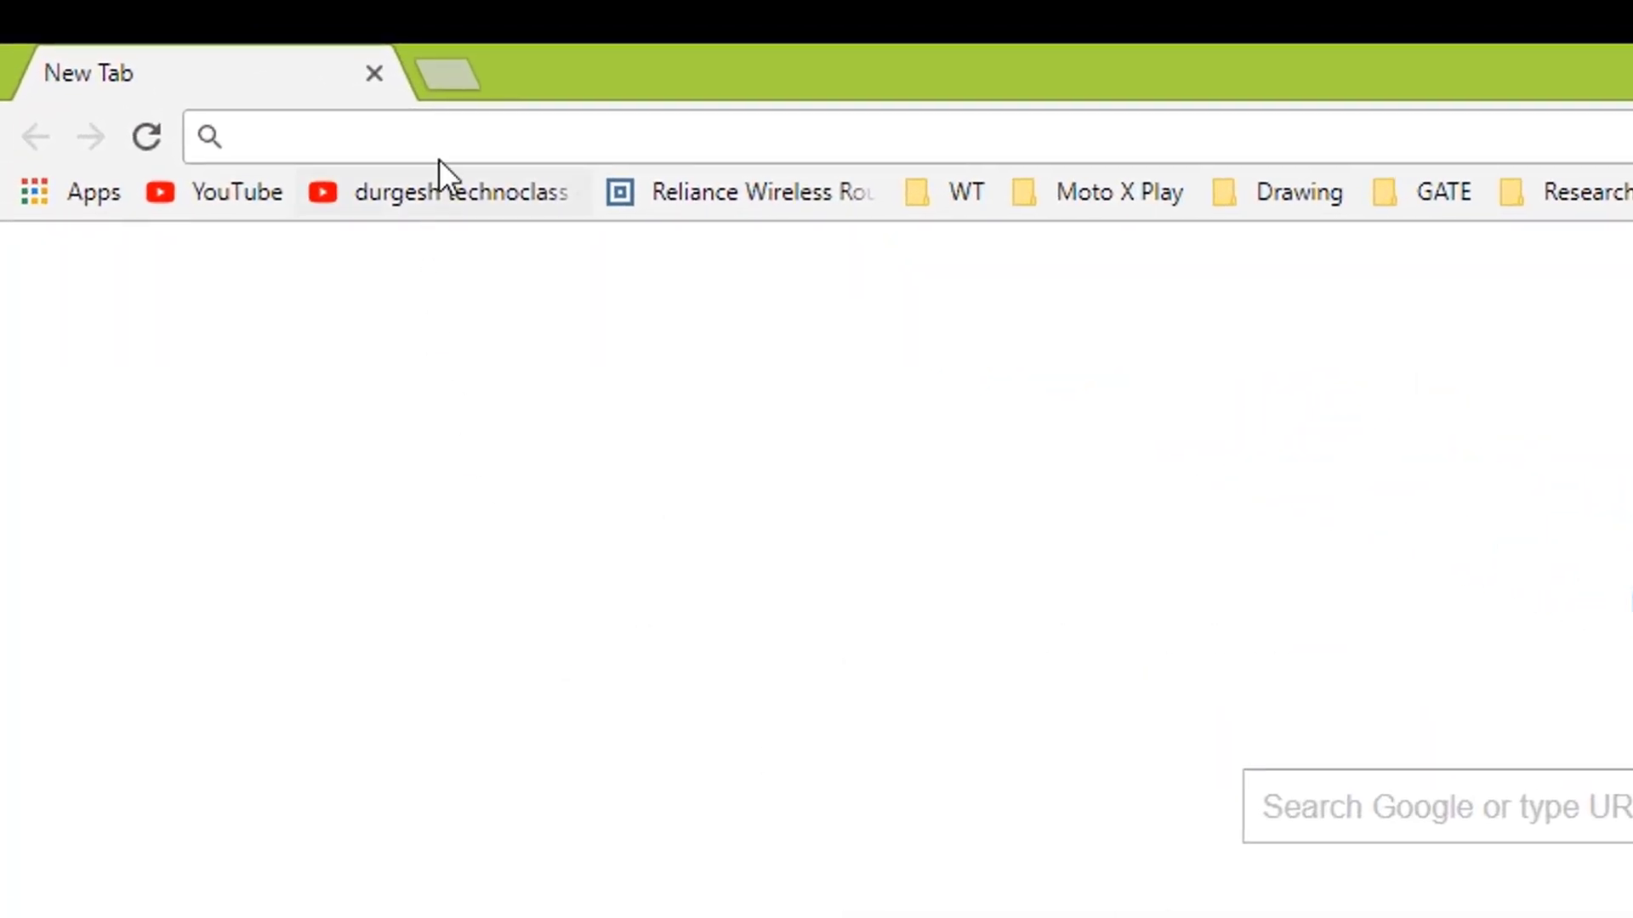
pyautogui.write('win32')
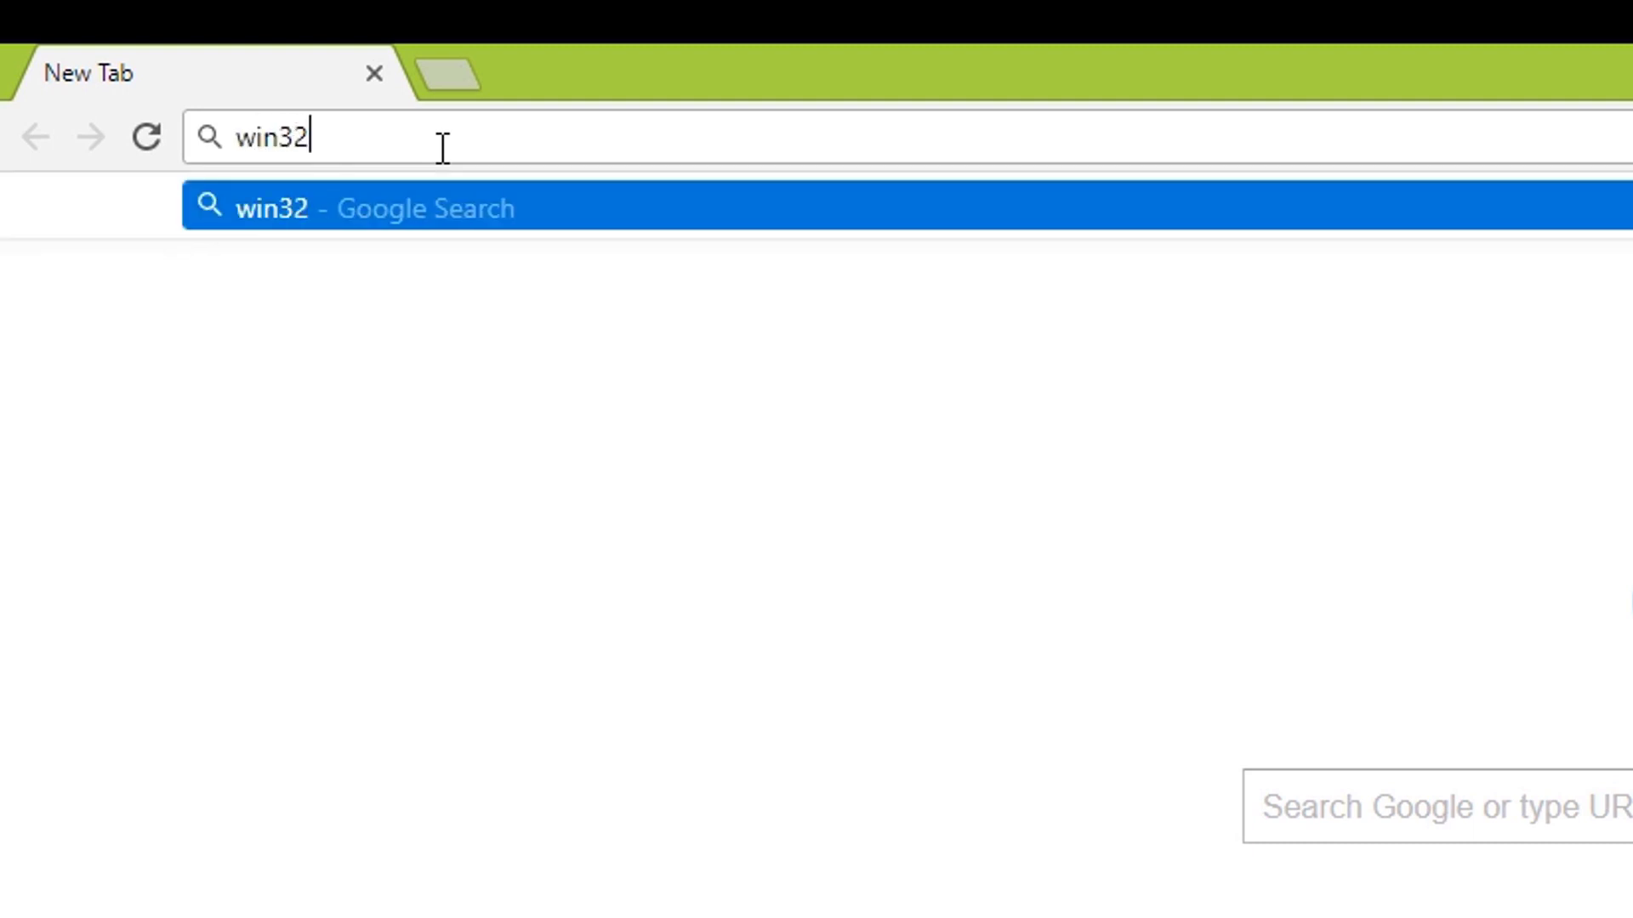
pyautogui.write(' image w')
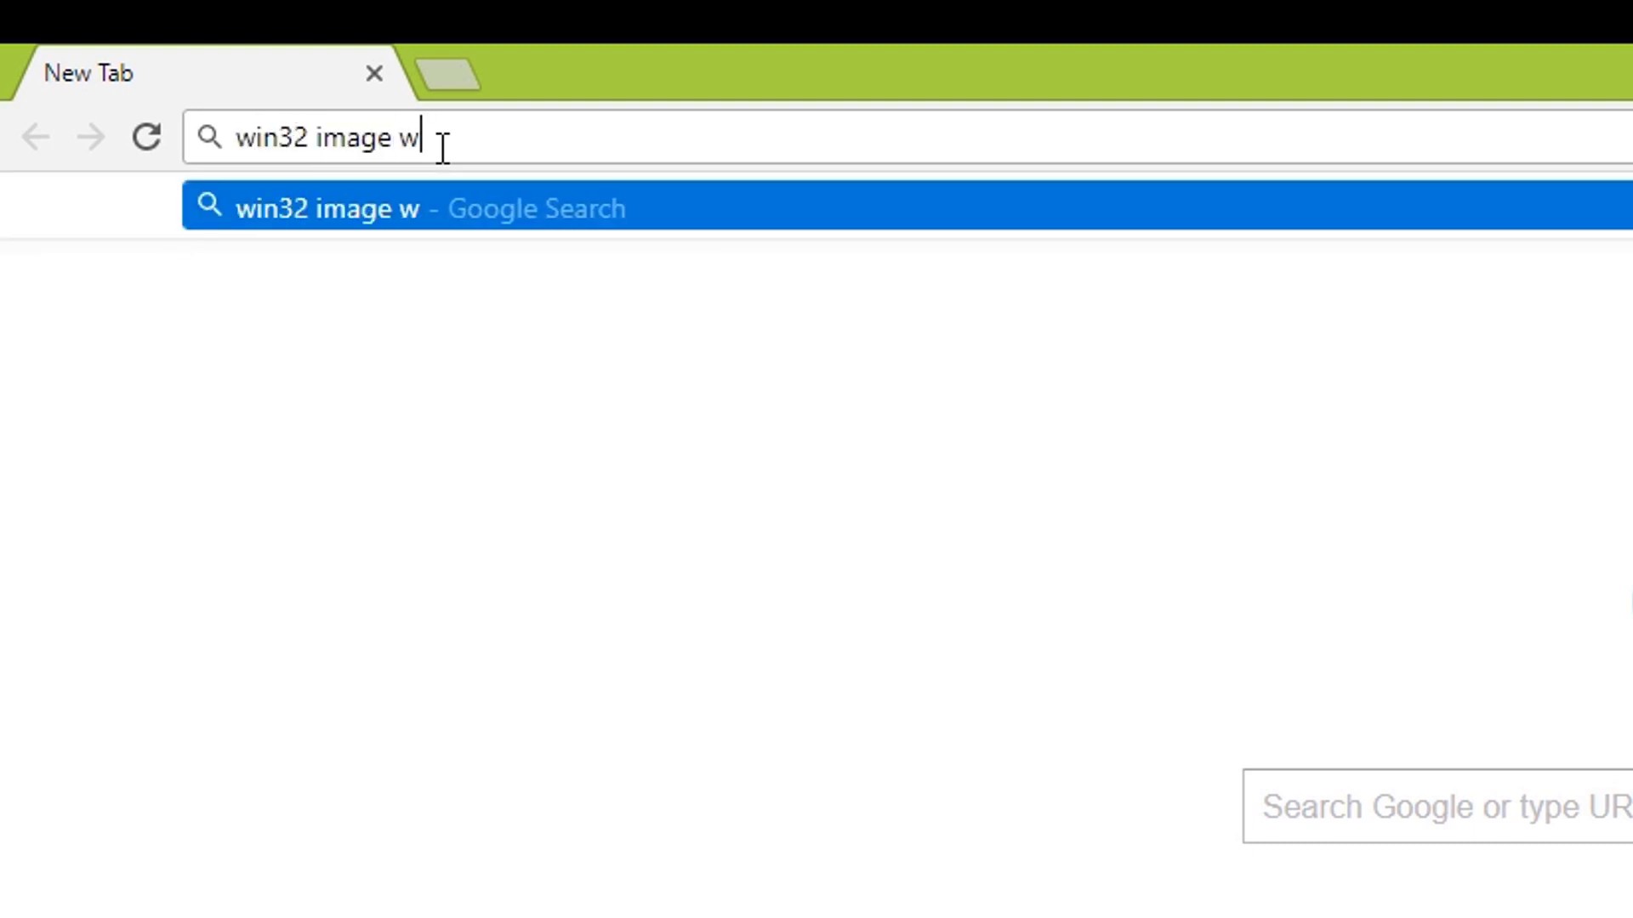
pyautogui.write('riter')
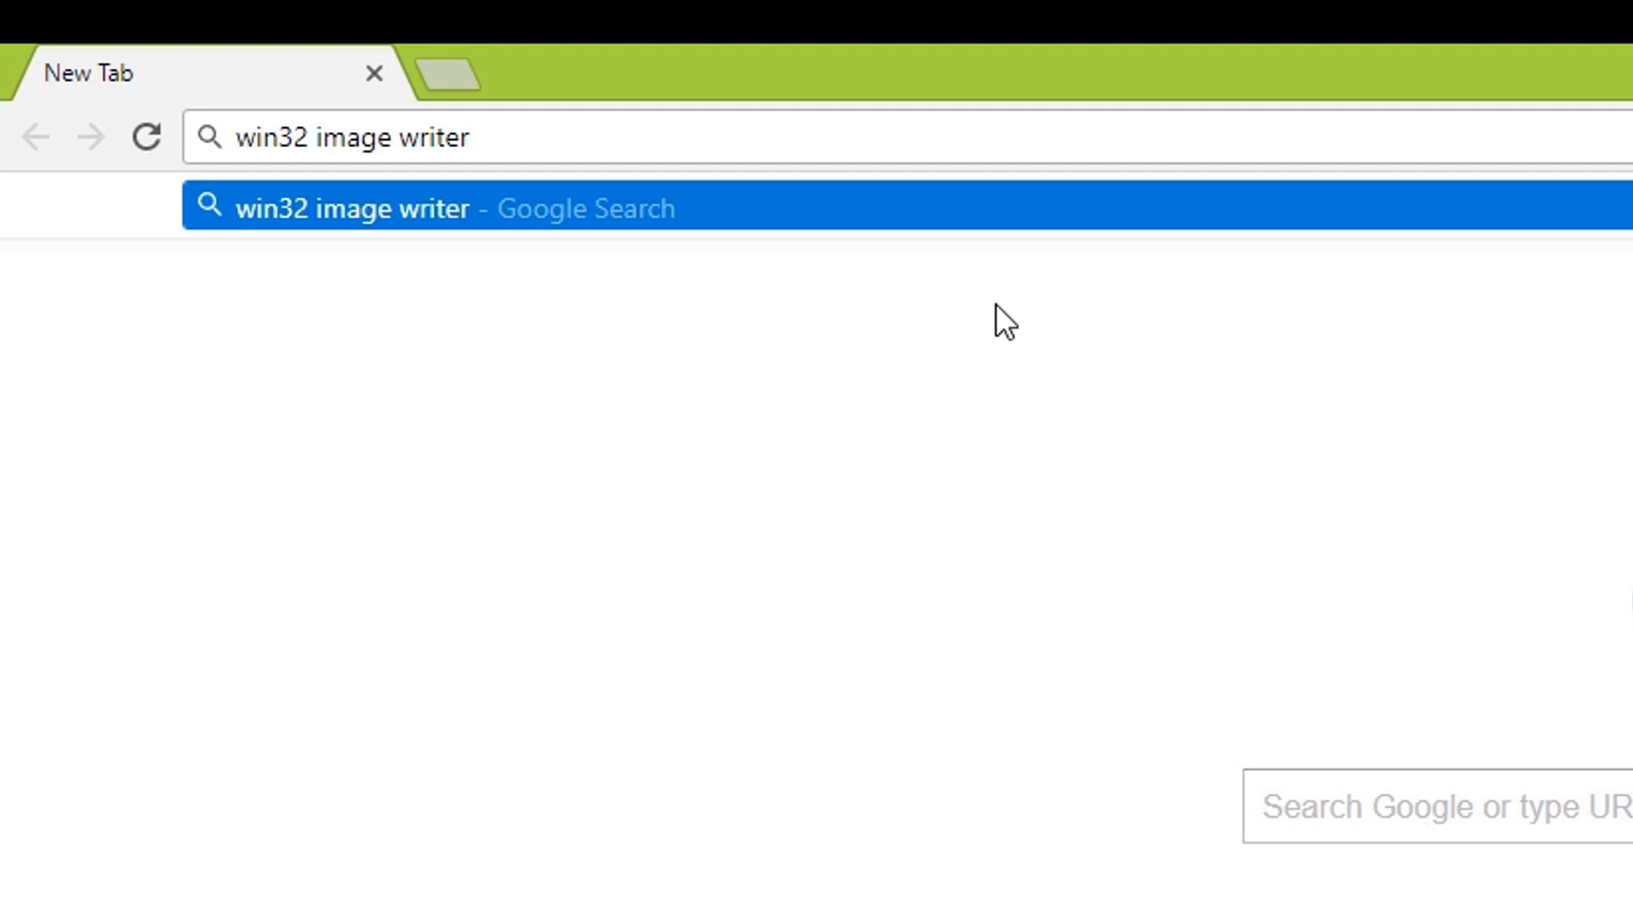
pyautogui.press('Return')
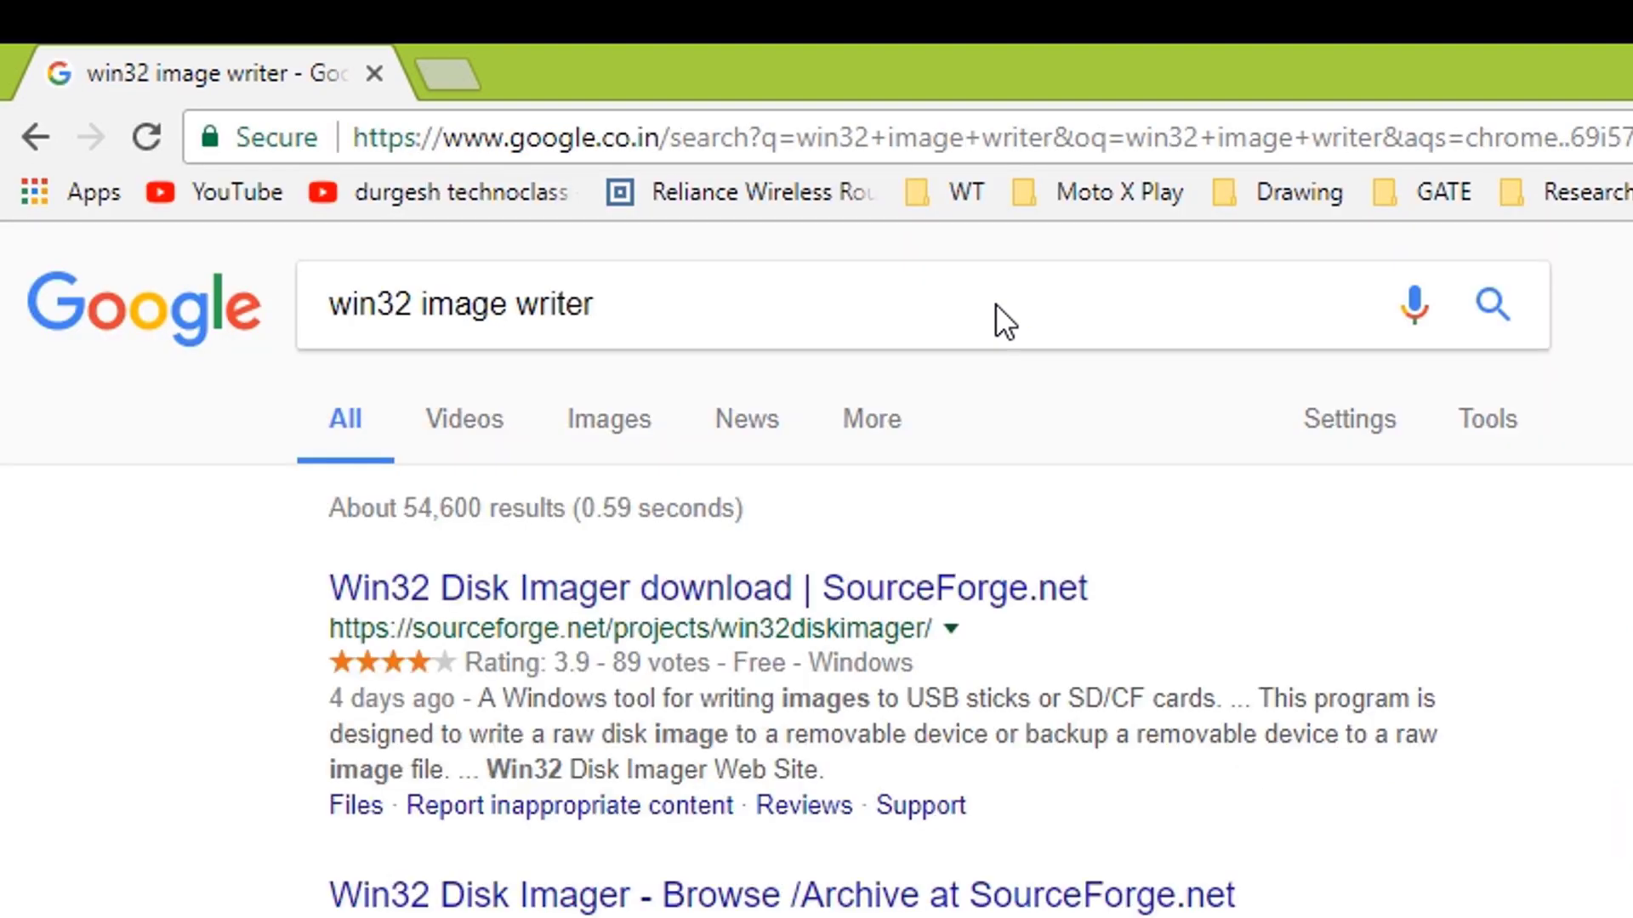
pyautogui.click(721, 597)
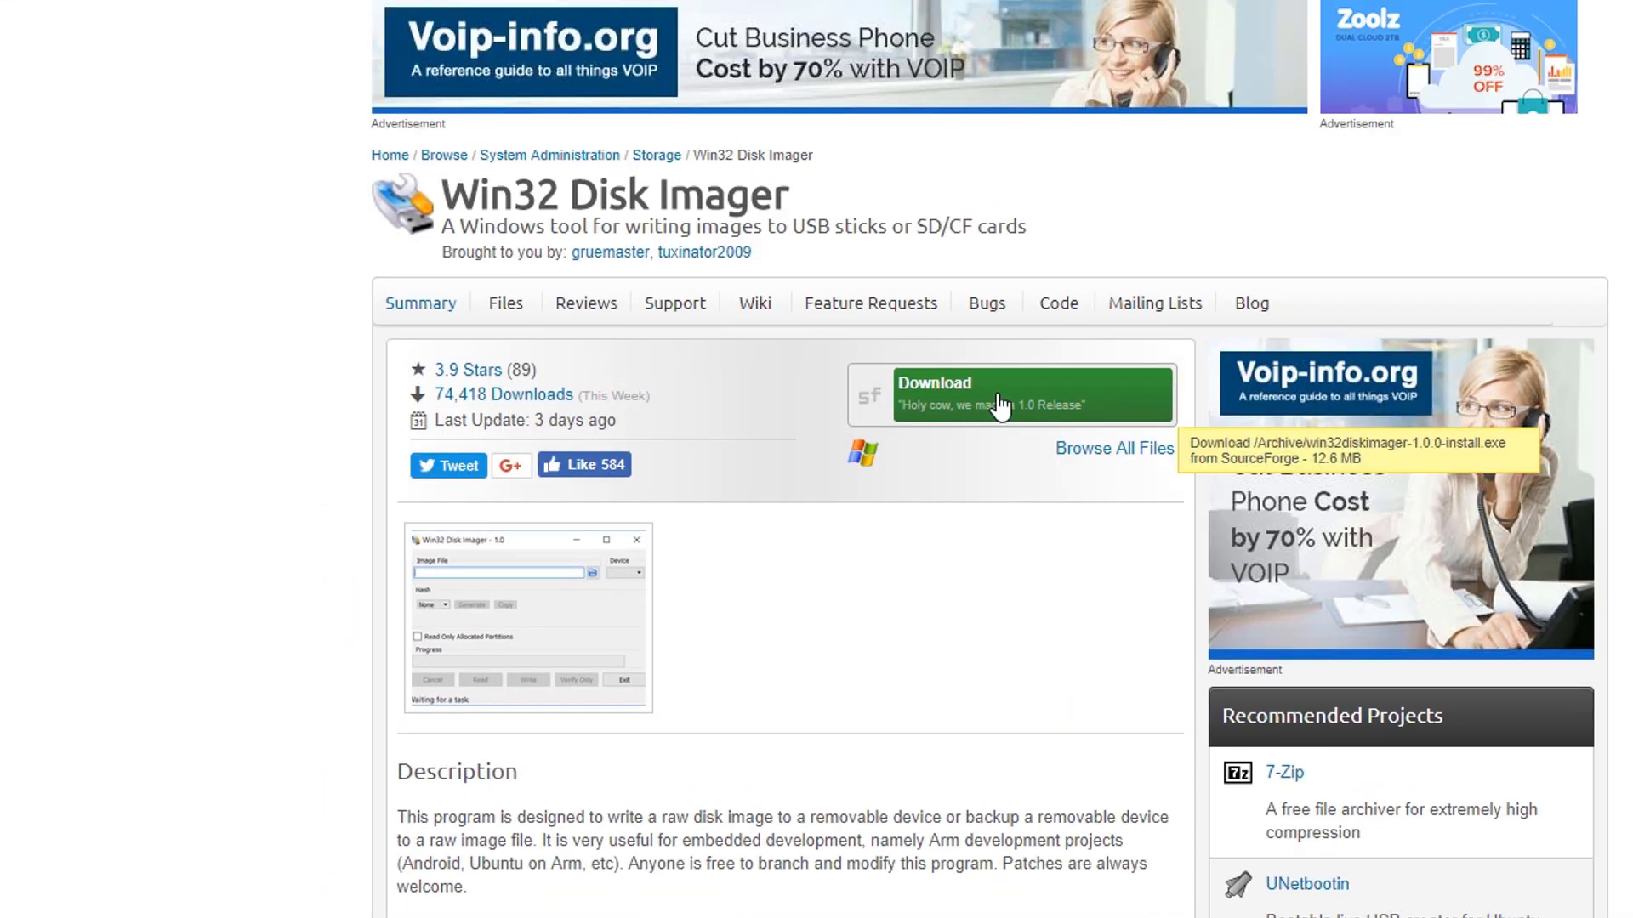
pyautogui.click(1001, 407)
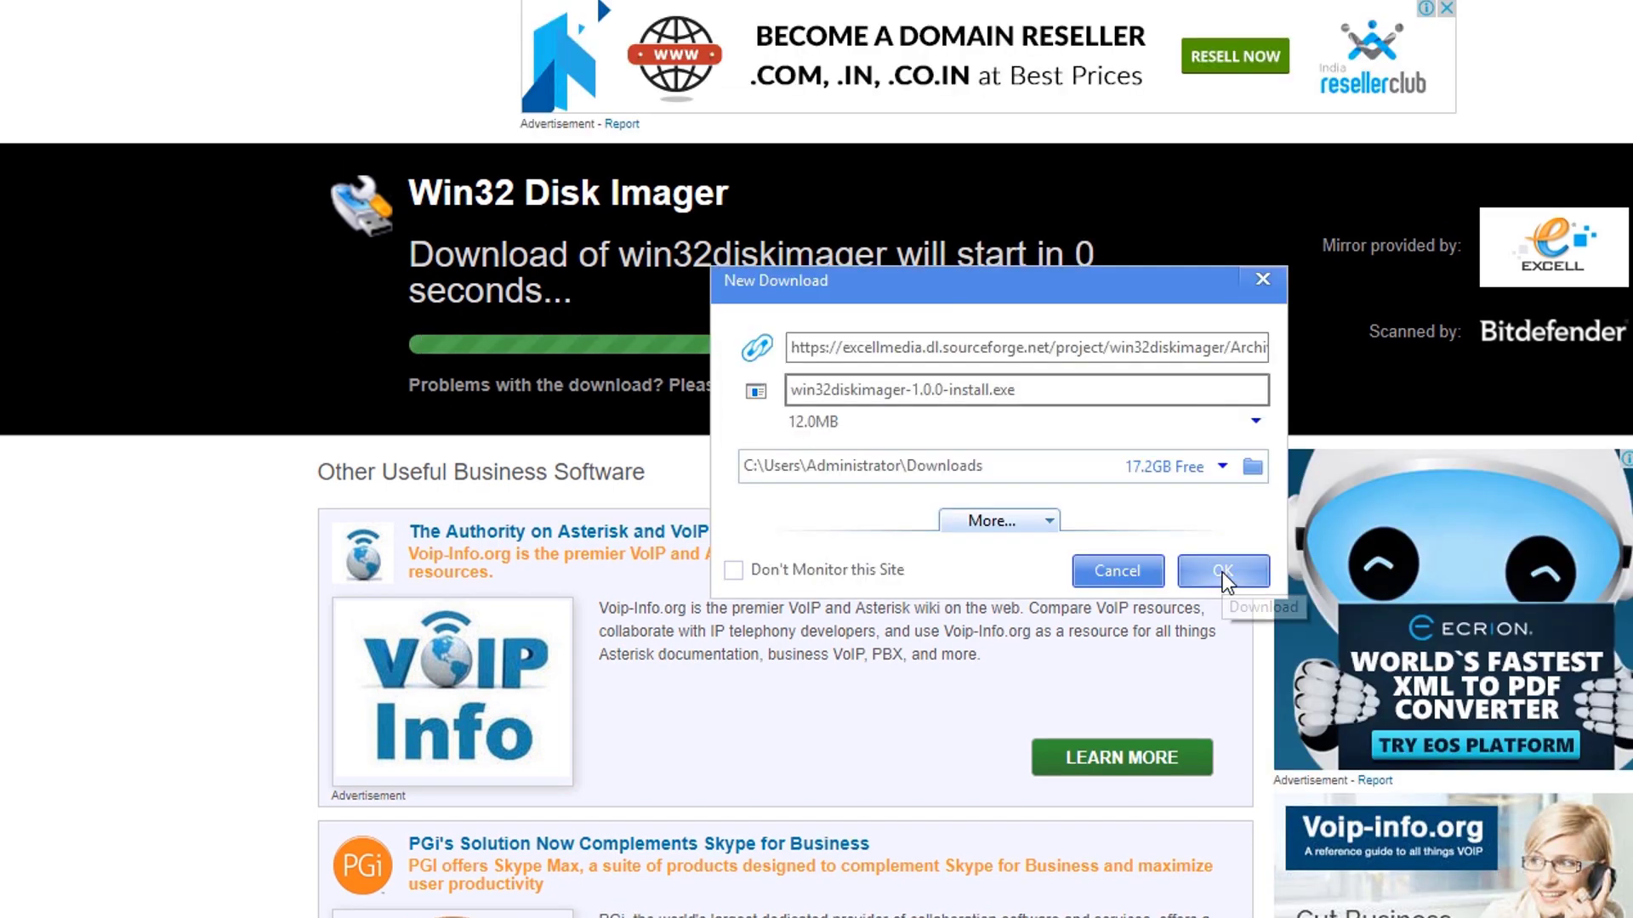
pyautogui.click(1222, 573)
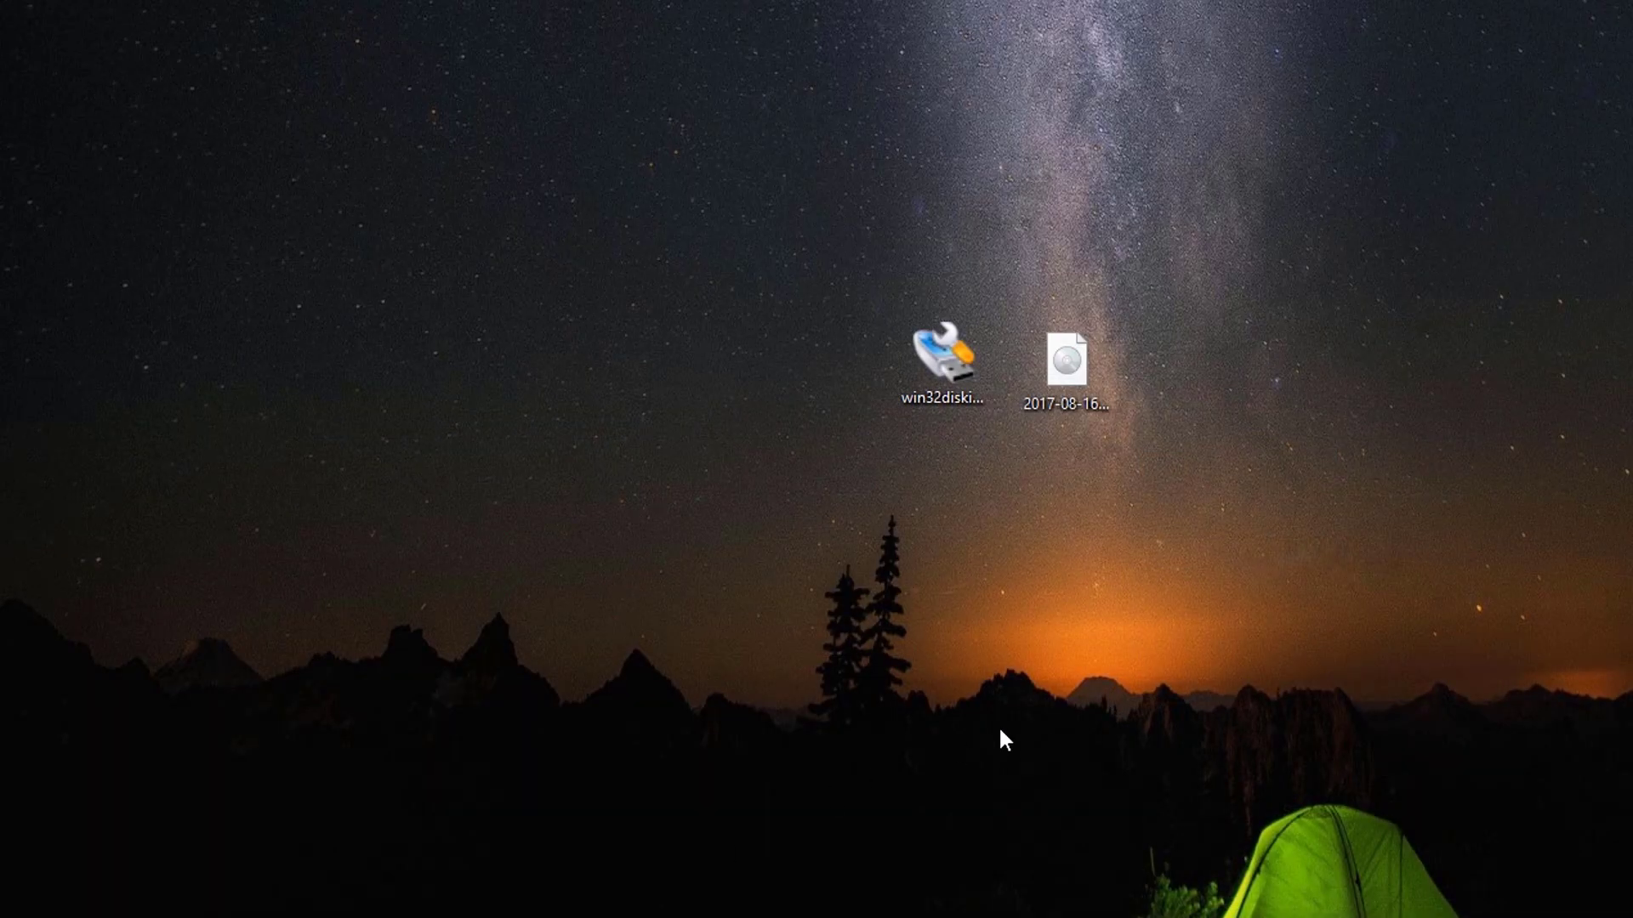
# Install Win32 Disk Imager with the desktop shortcut, without viewing README.txt or auto-launching it
pyautogui.click(1111, 693)
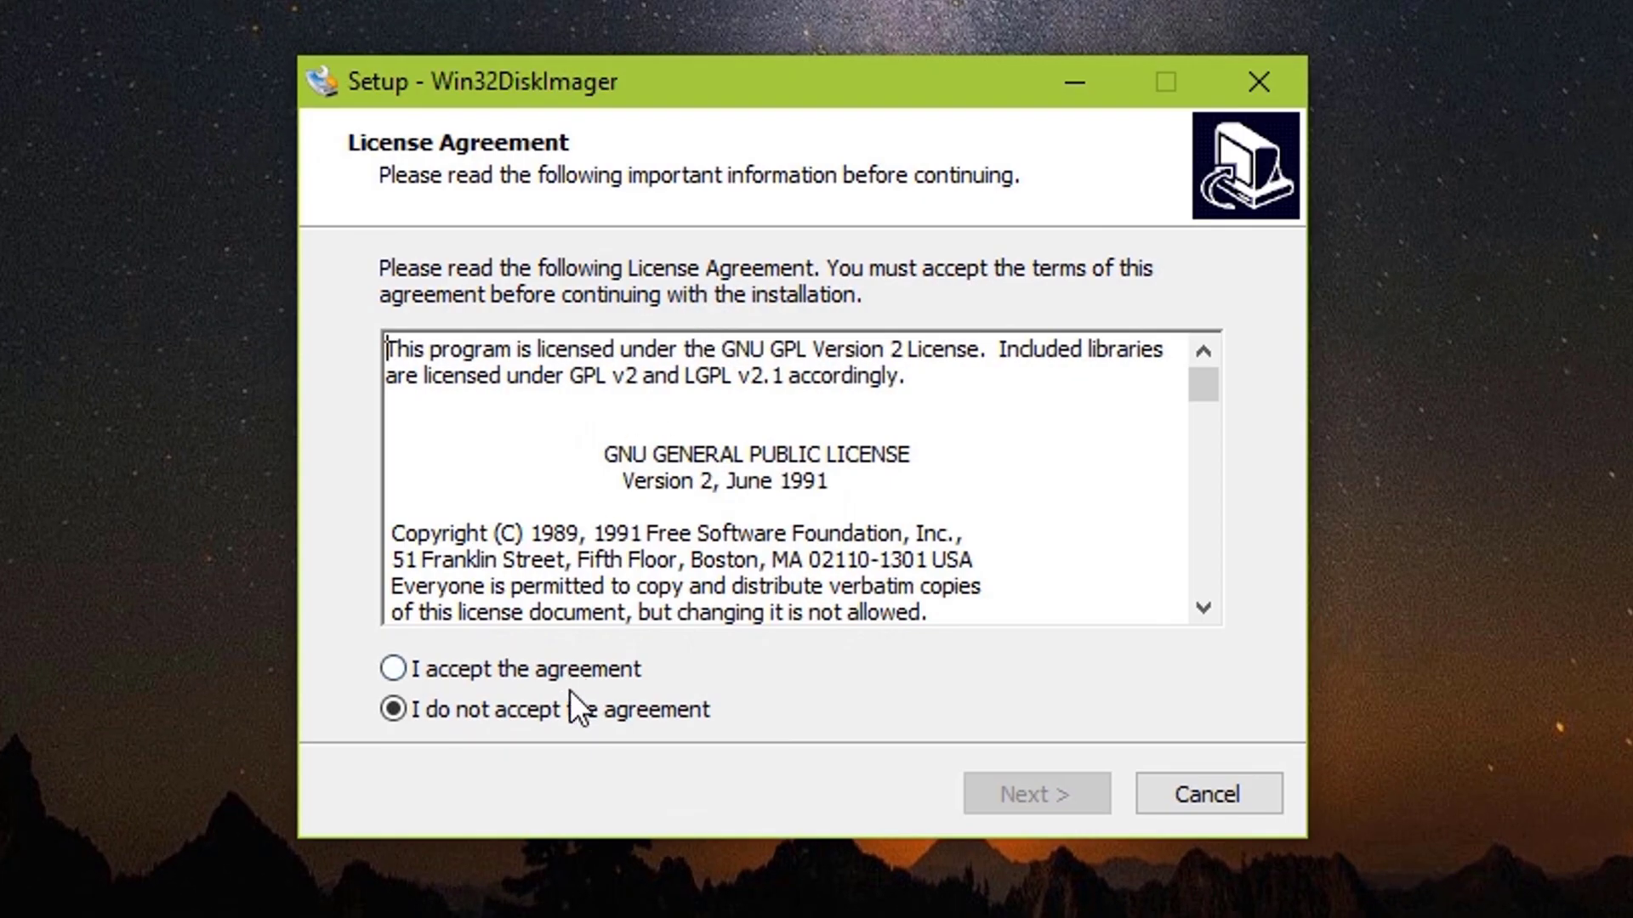
pyautogui.click(588, 672)
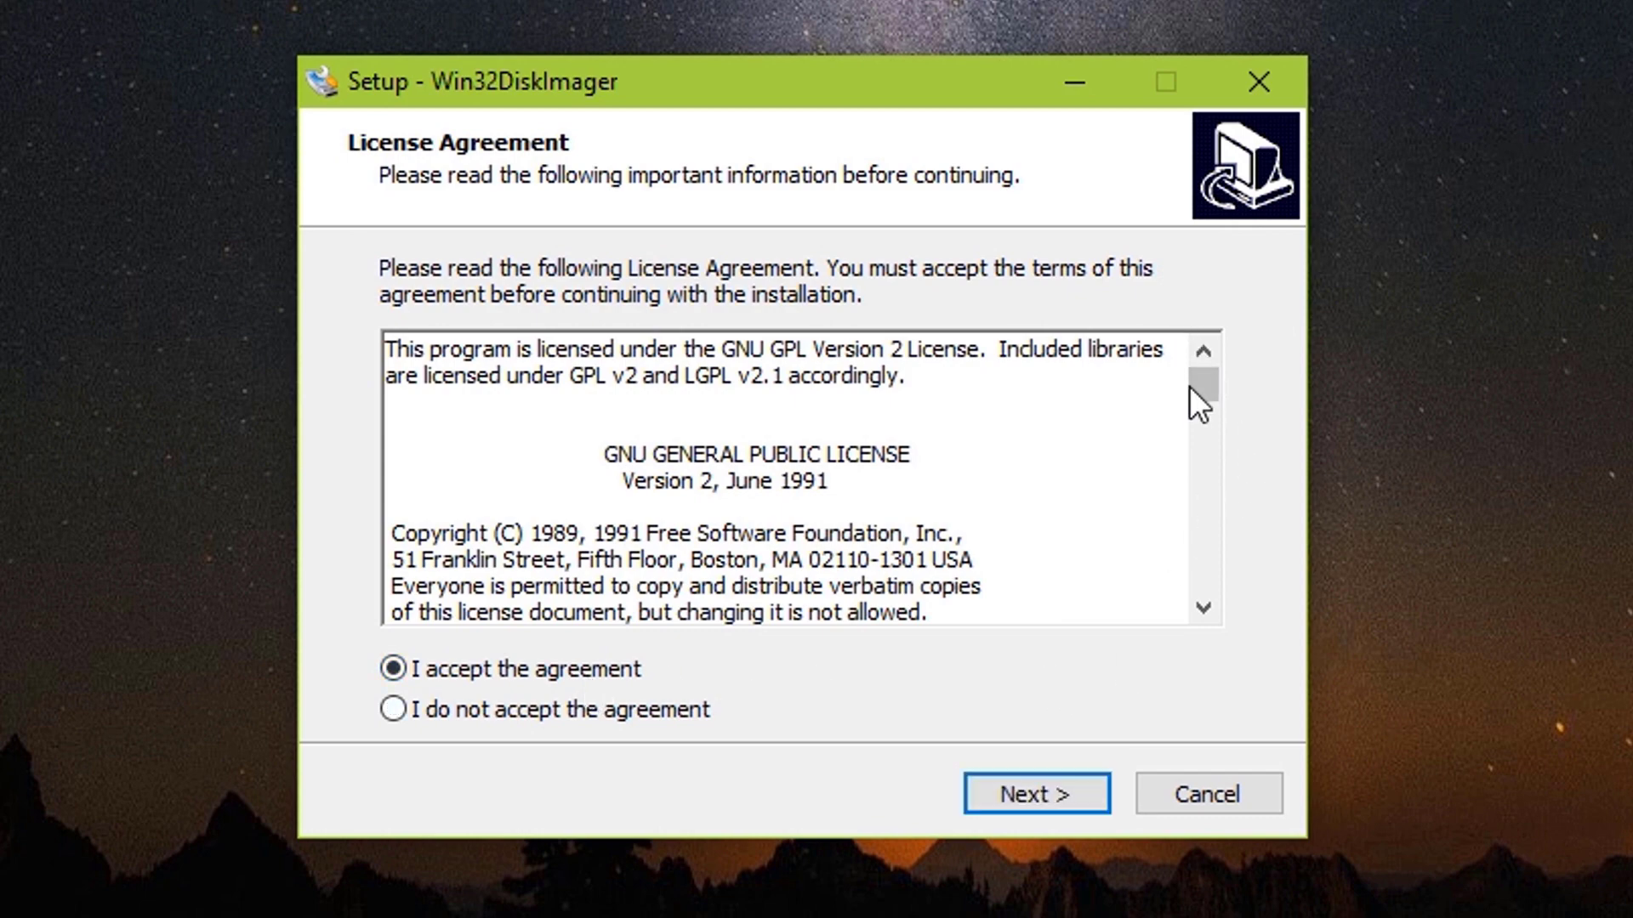
pyautogui.moveTo(1188, 385); pyautogui.dragTo(1164, 683)
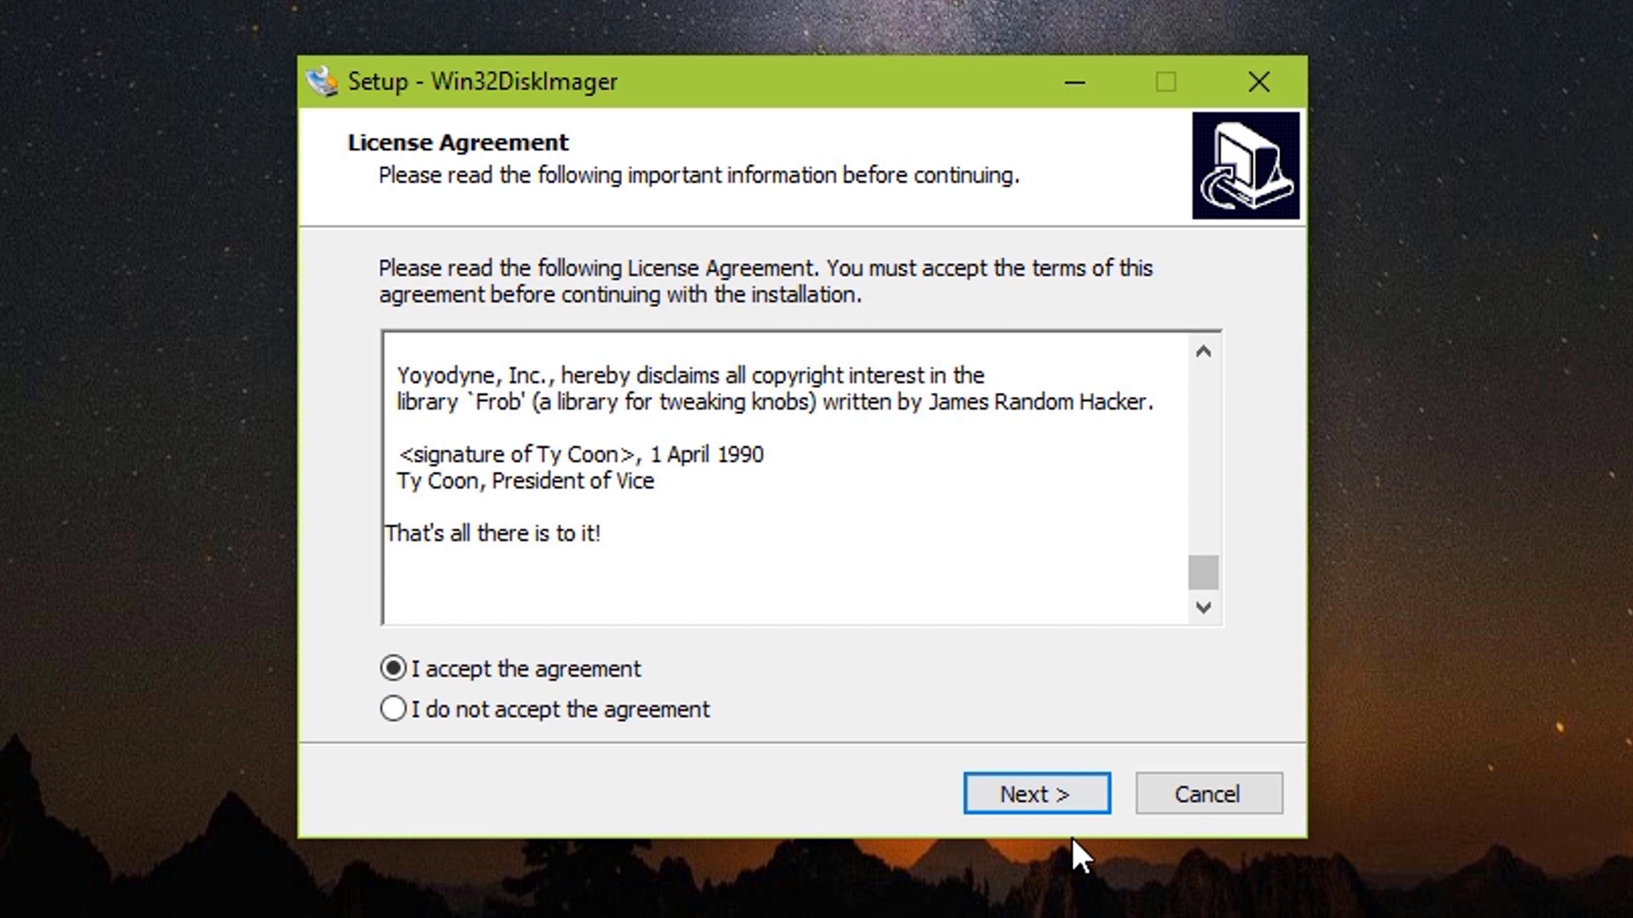
pyautogui.click(1096, 797)
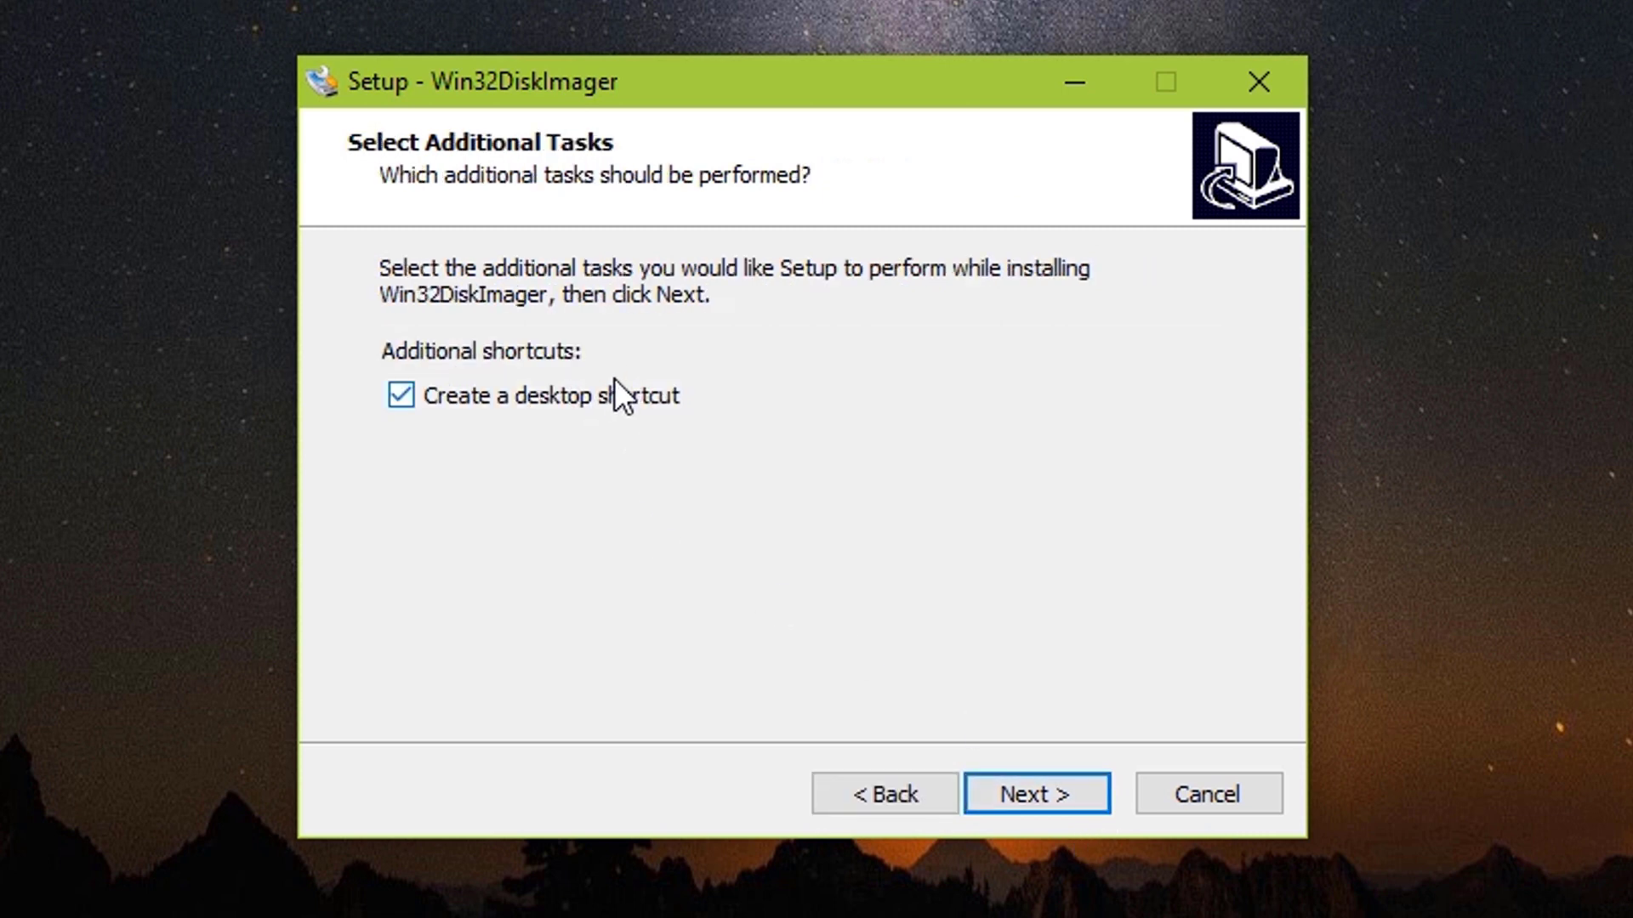
pyautogui.click(1052, 794)
pyautogui.click(1051, 795)
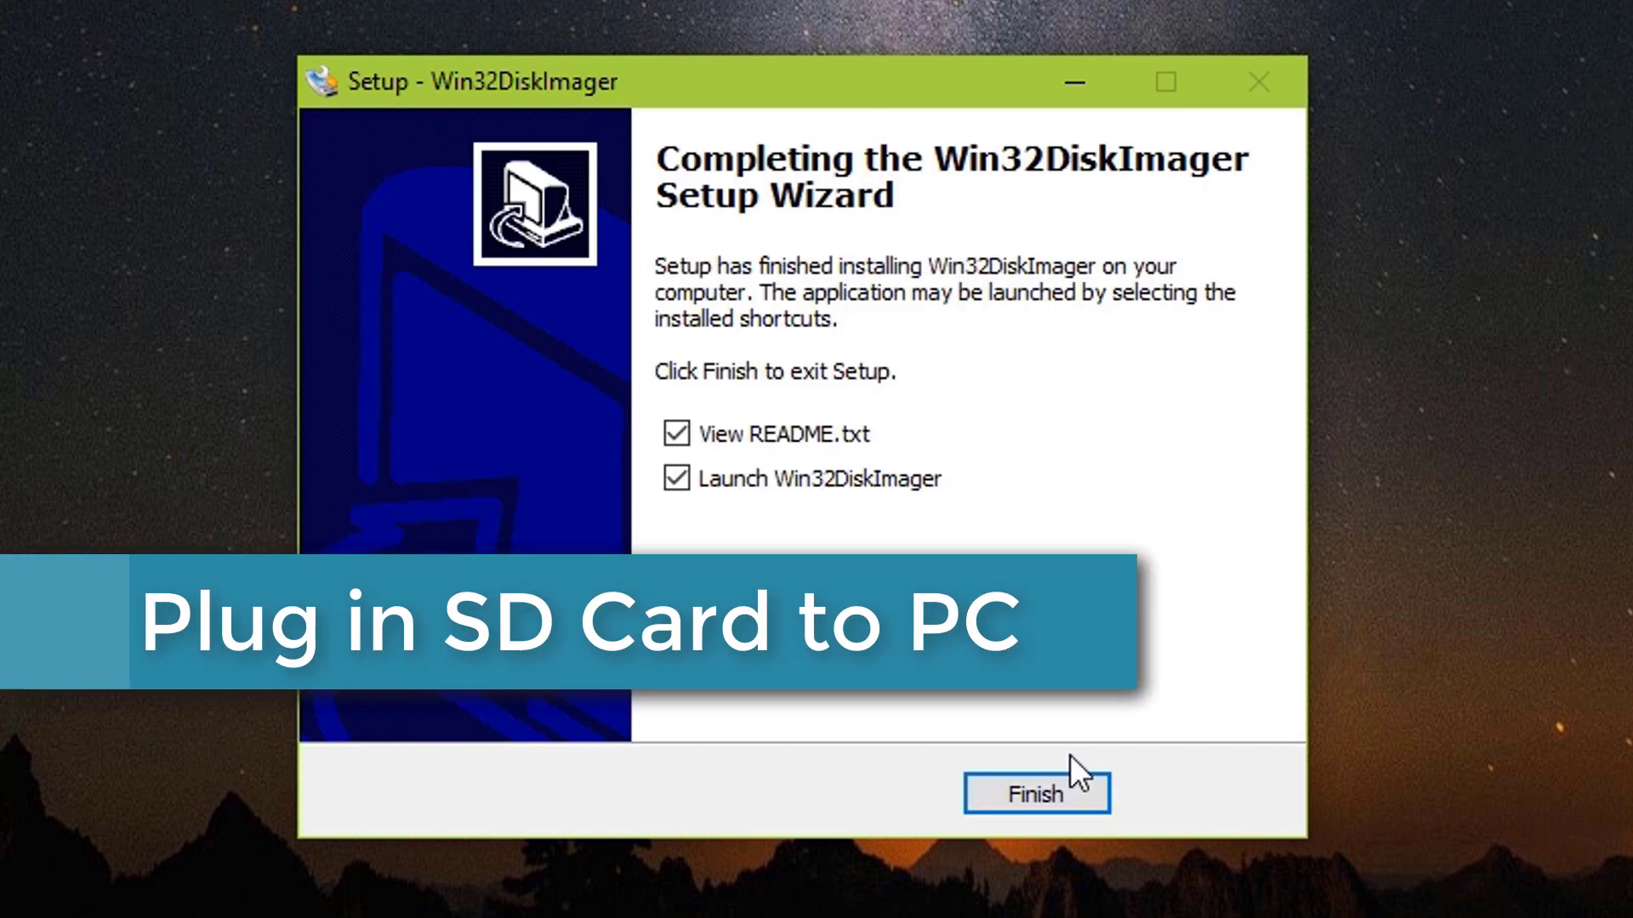
pyautogui.click(822, 436)
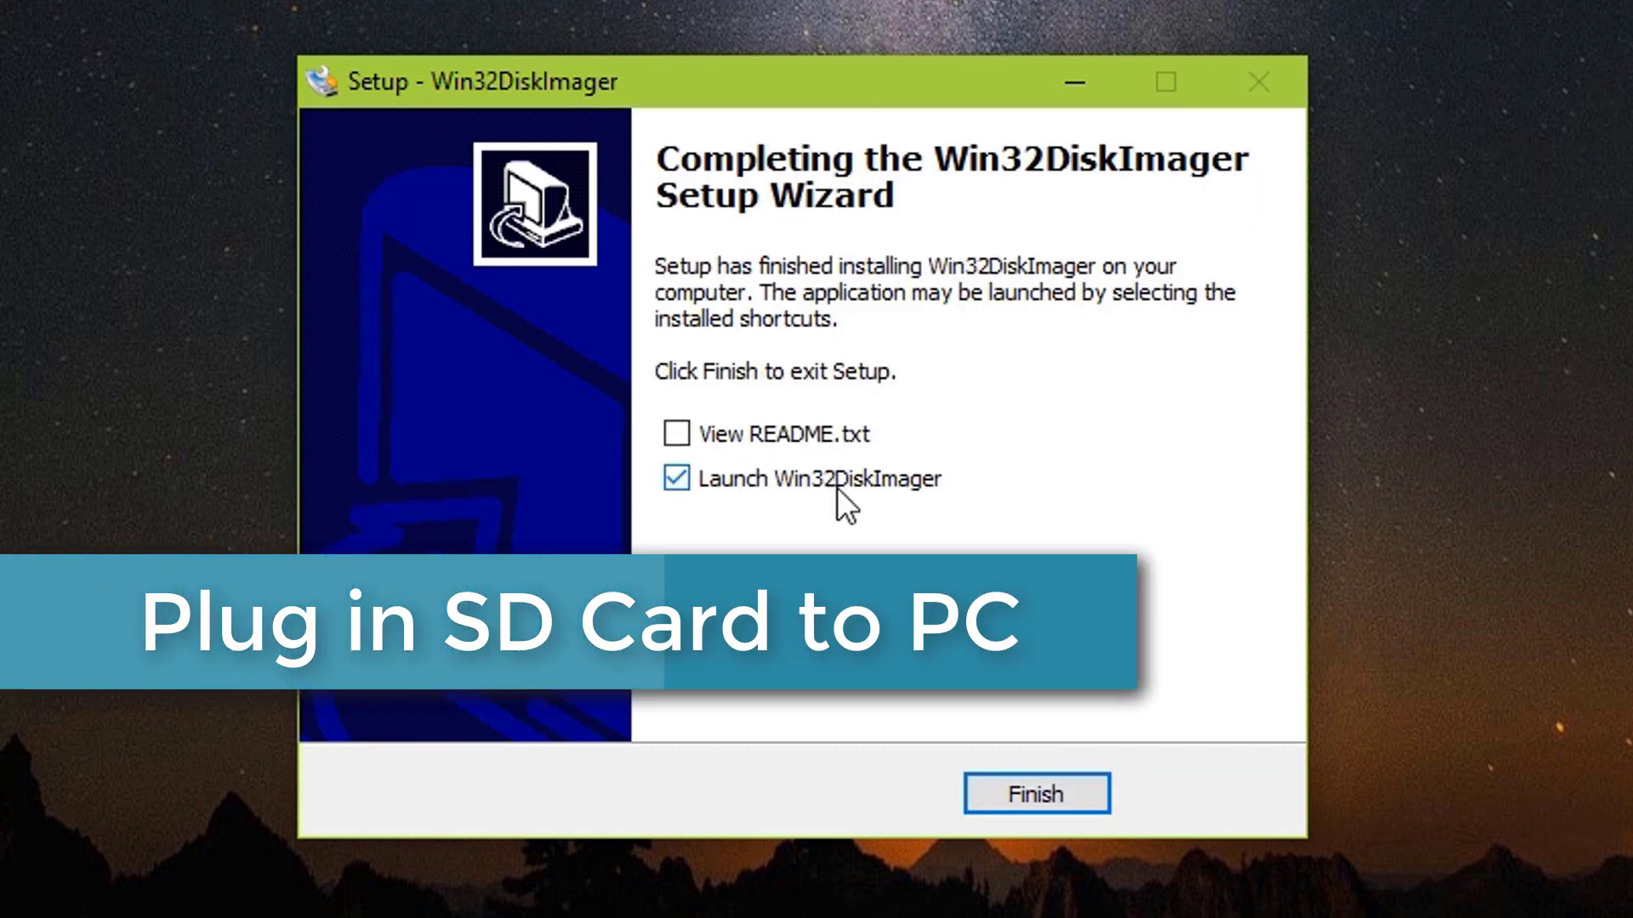
pyautogui.click(837, 486)
pyautogui.click(1037, 800)
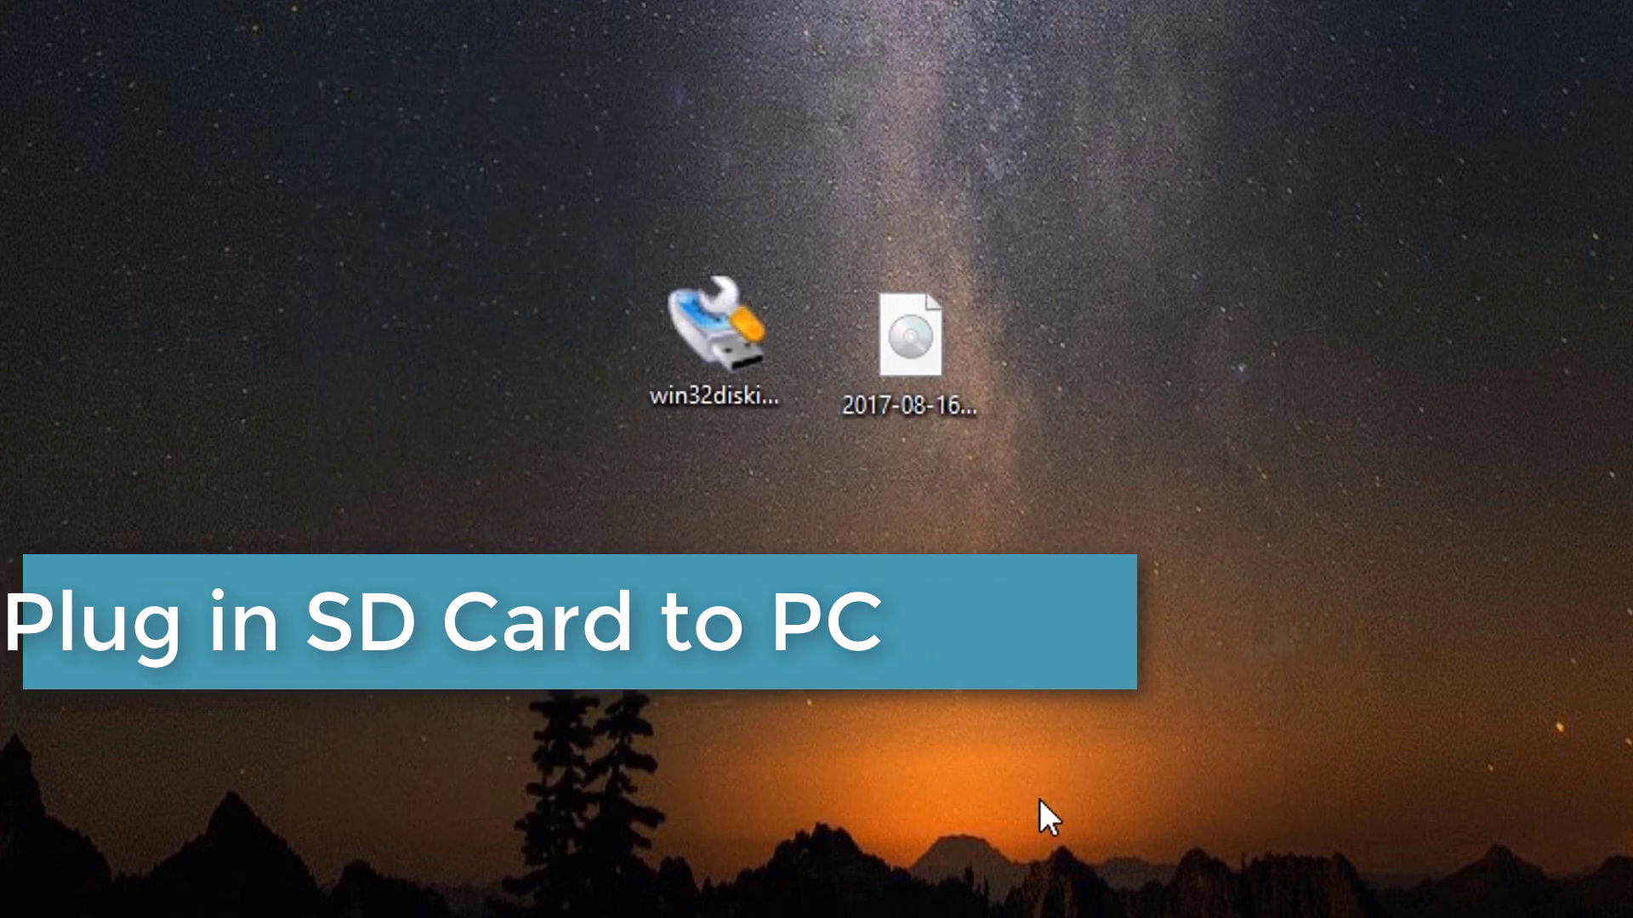
# Launch Win32 Disk Imager and keep drive J: as the target device
pyautogui.doubleClick(932, 88)
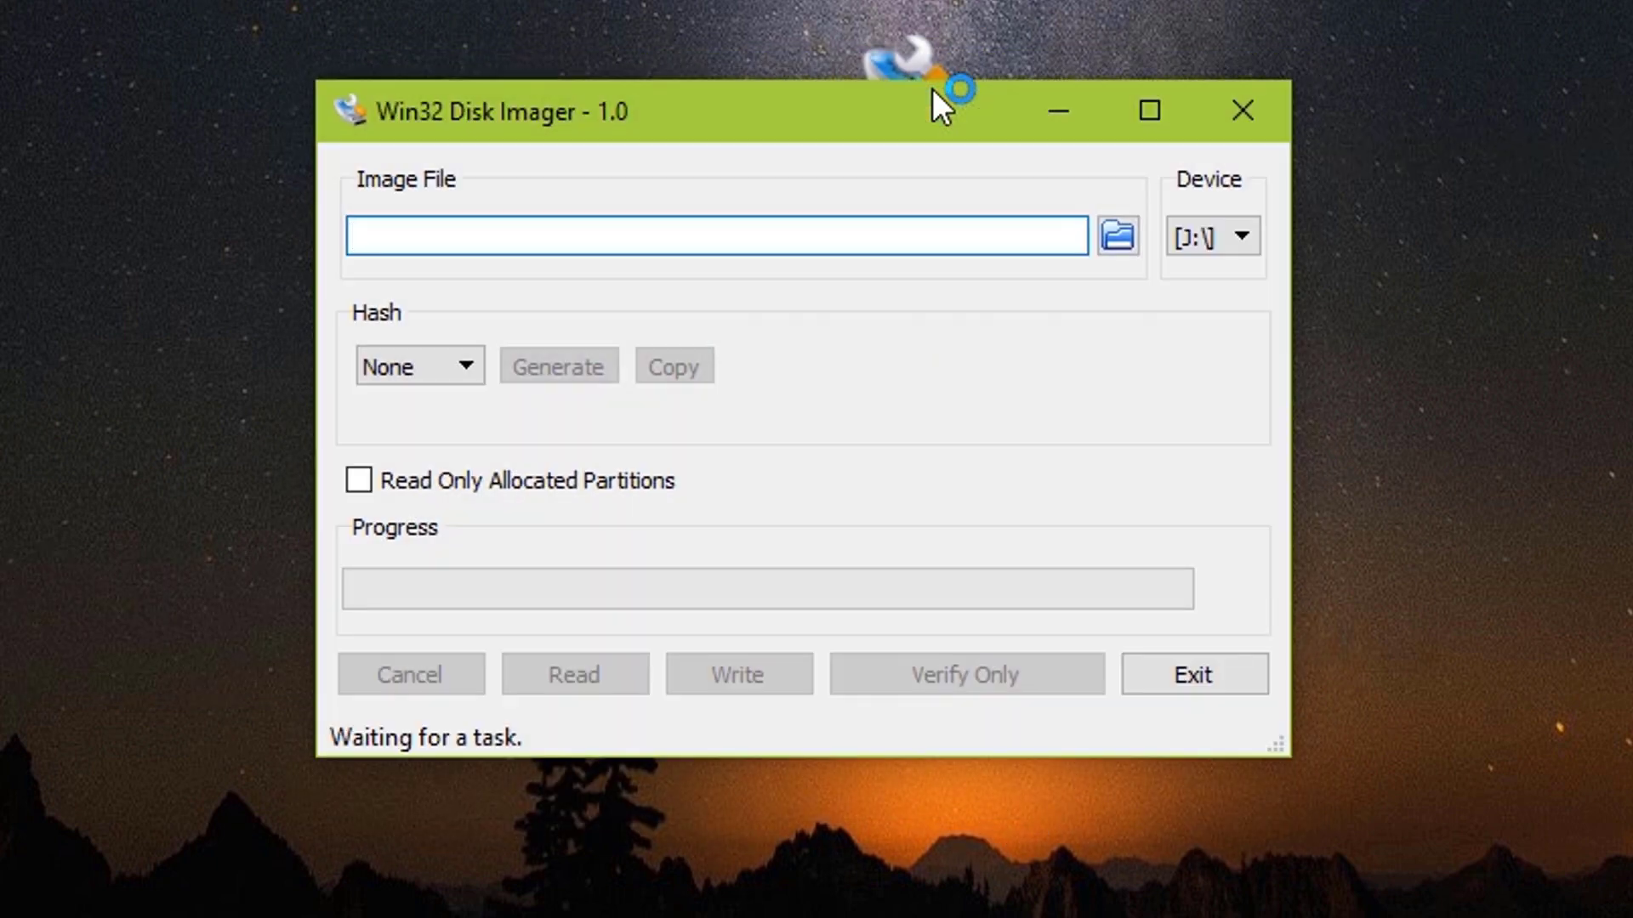
pyautogui.click(1211, 243)
pyautogui.click(1210, 243)
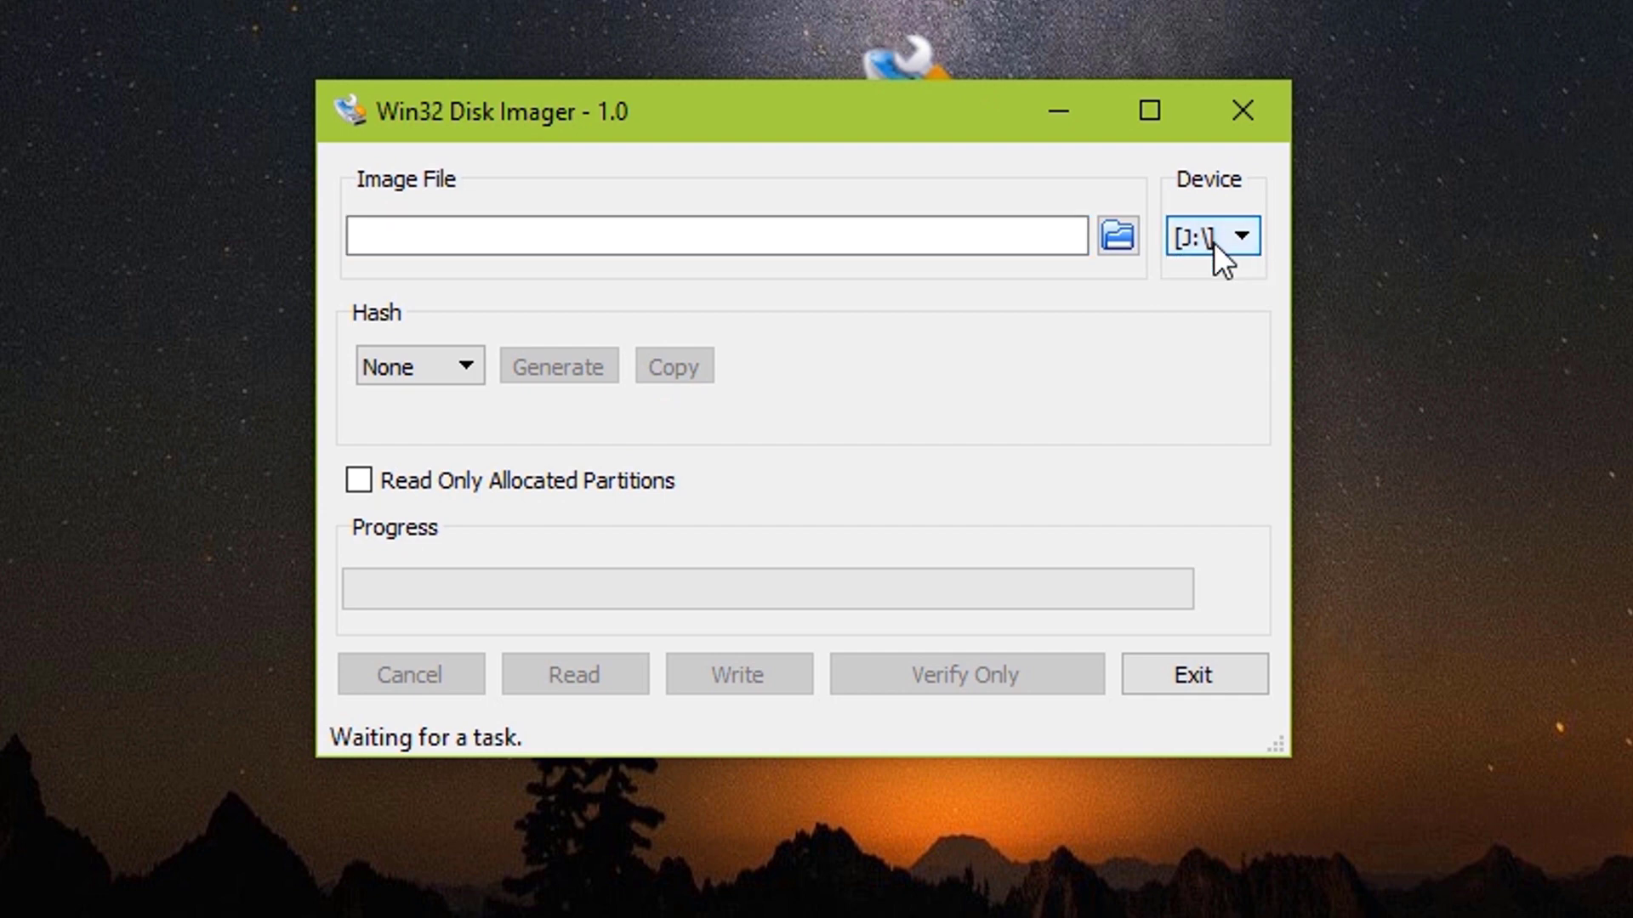
# Select 2017-08-16-raspbian-stretch.img from the Desktop and write it to J:, confirming the overwrite
pyautogui.click(1119, 236)
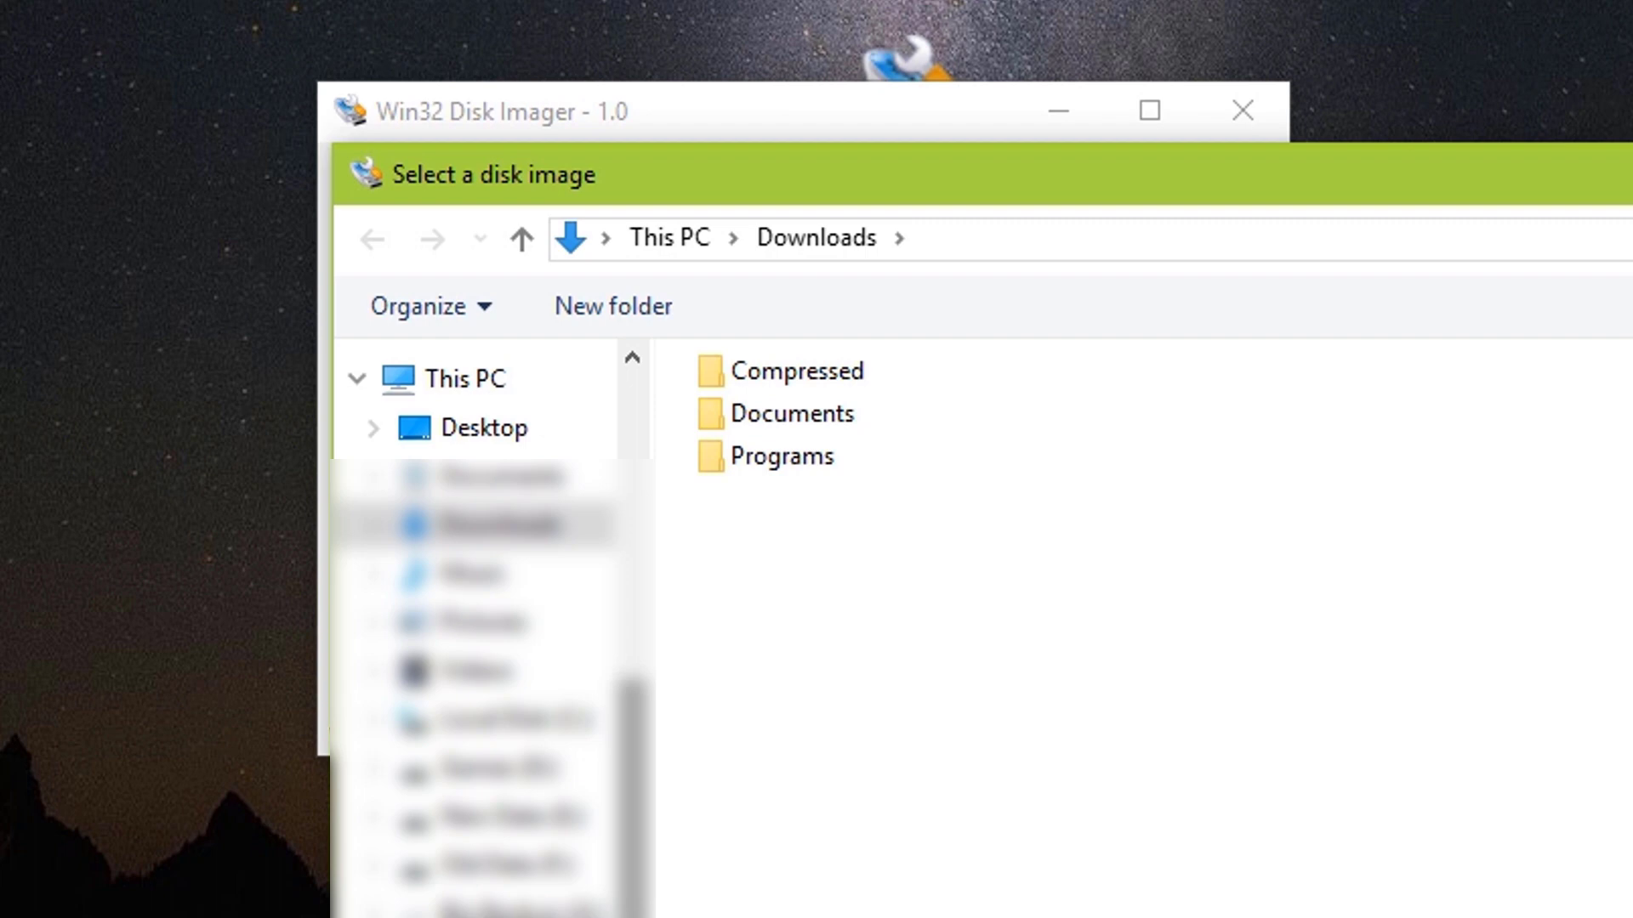
pyautogui.click(521, 431)
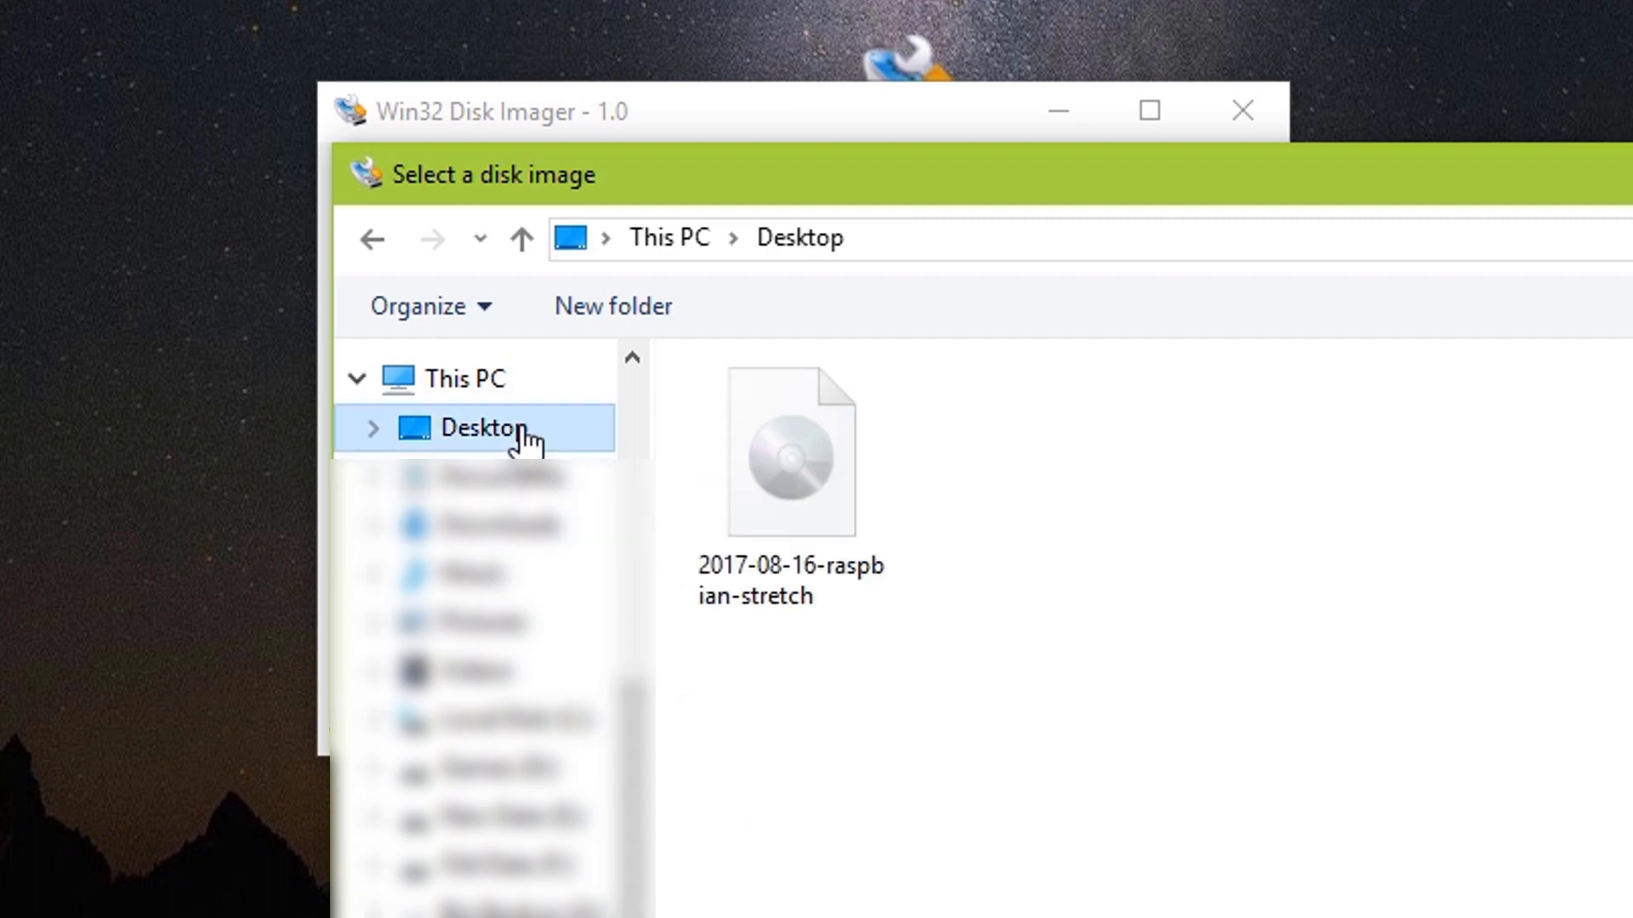
pyautogui.click(762, 434)
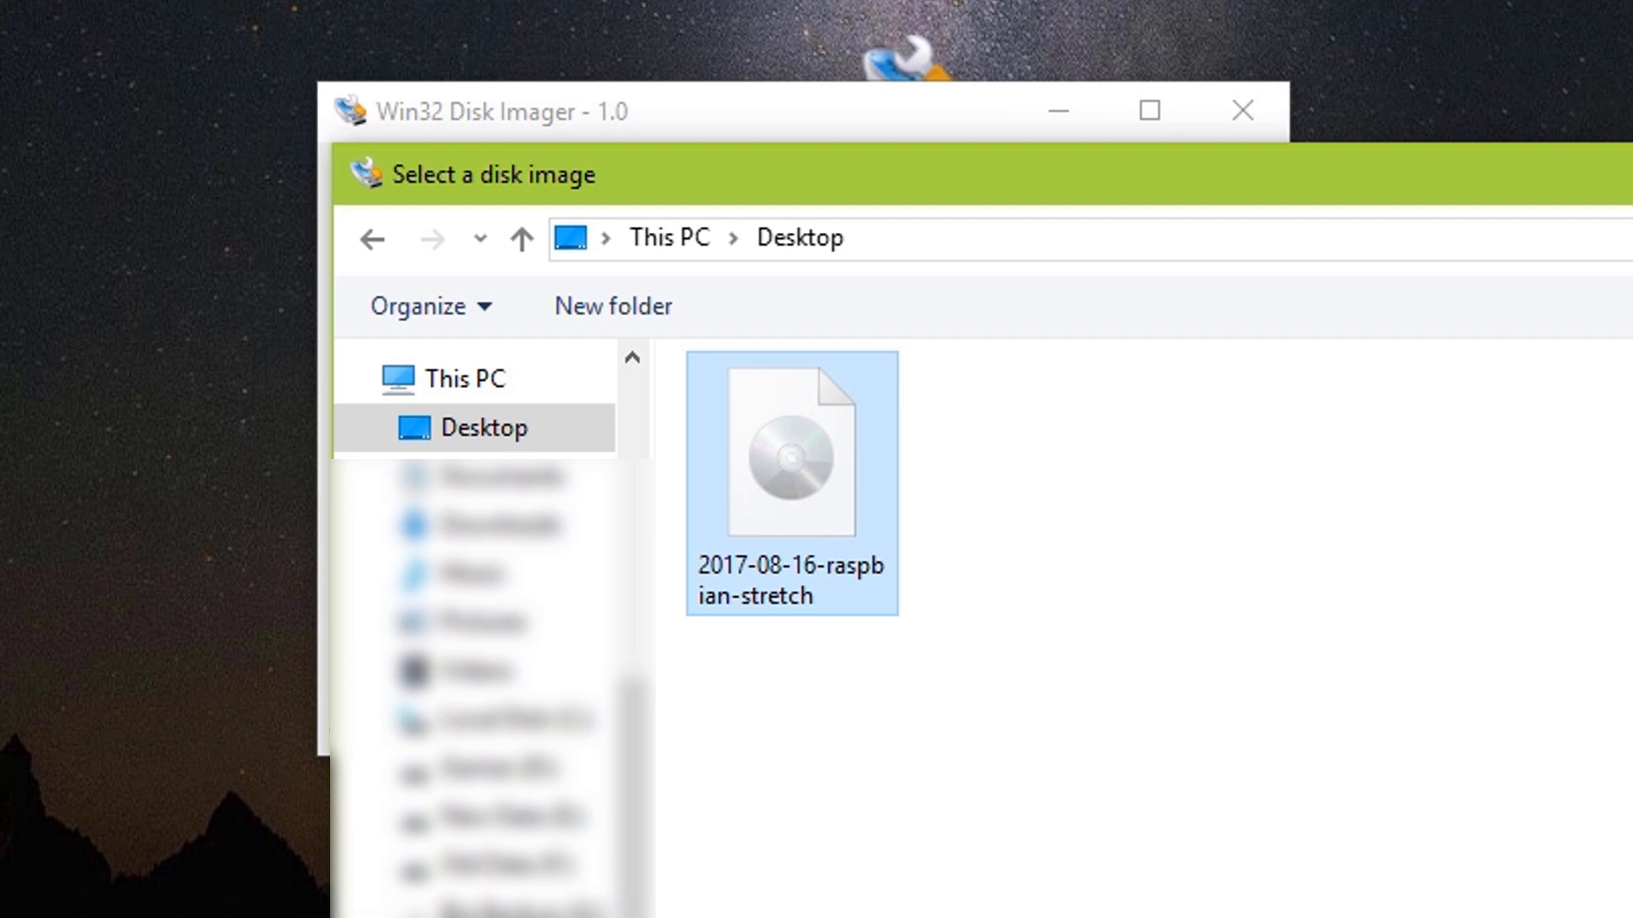
pyautogui.press('Return')
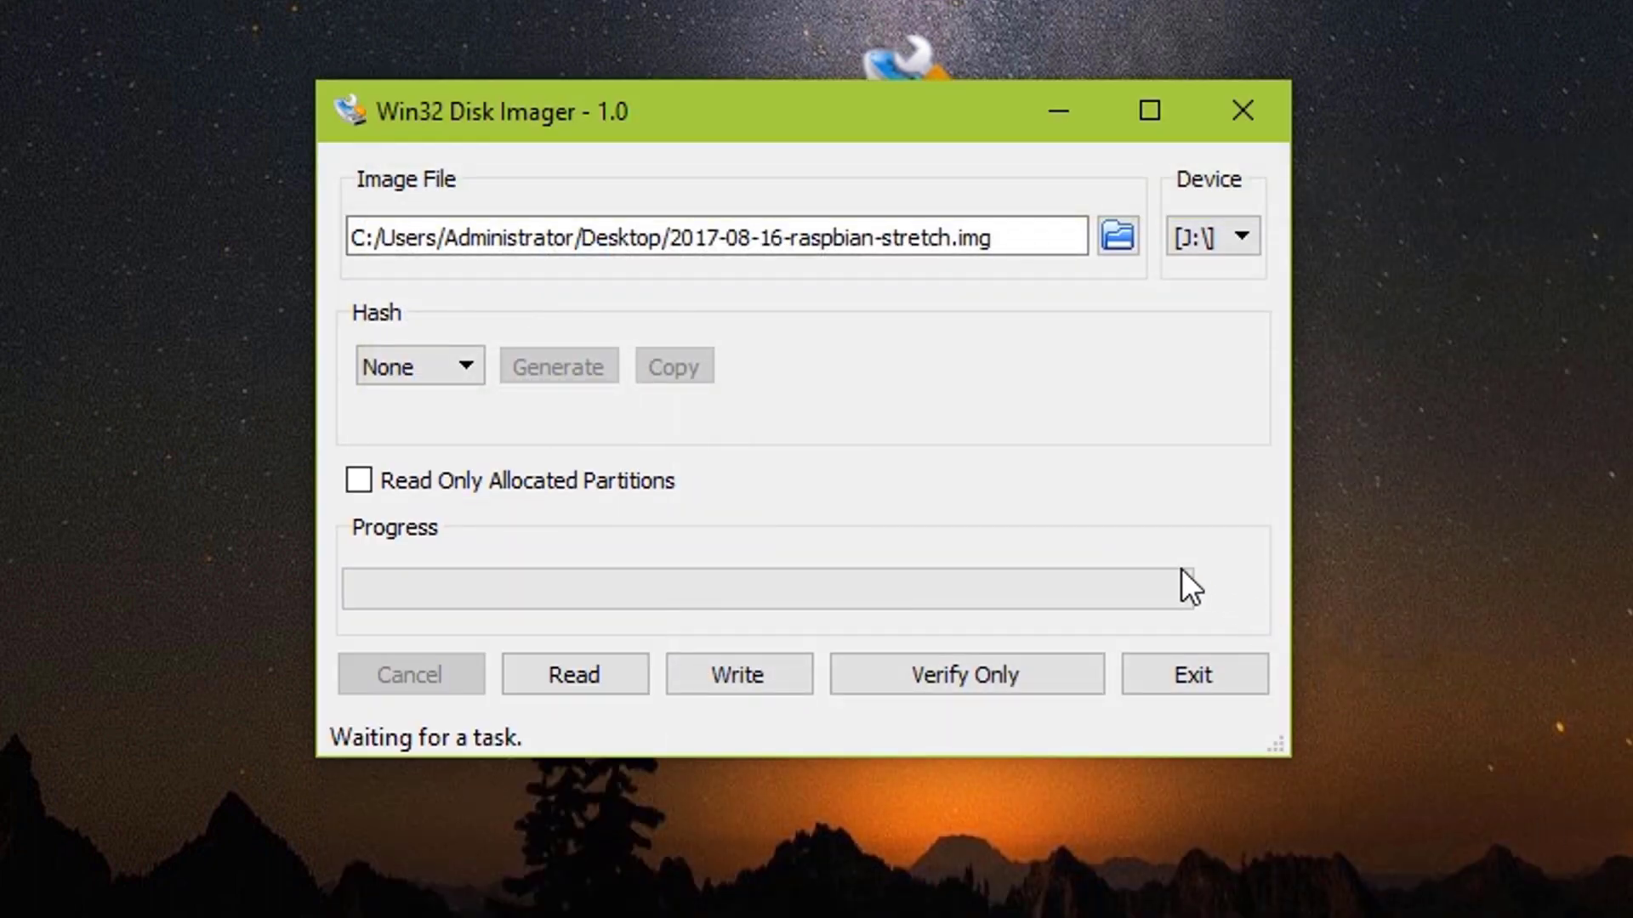
pyautogui.click(768, 688)
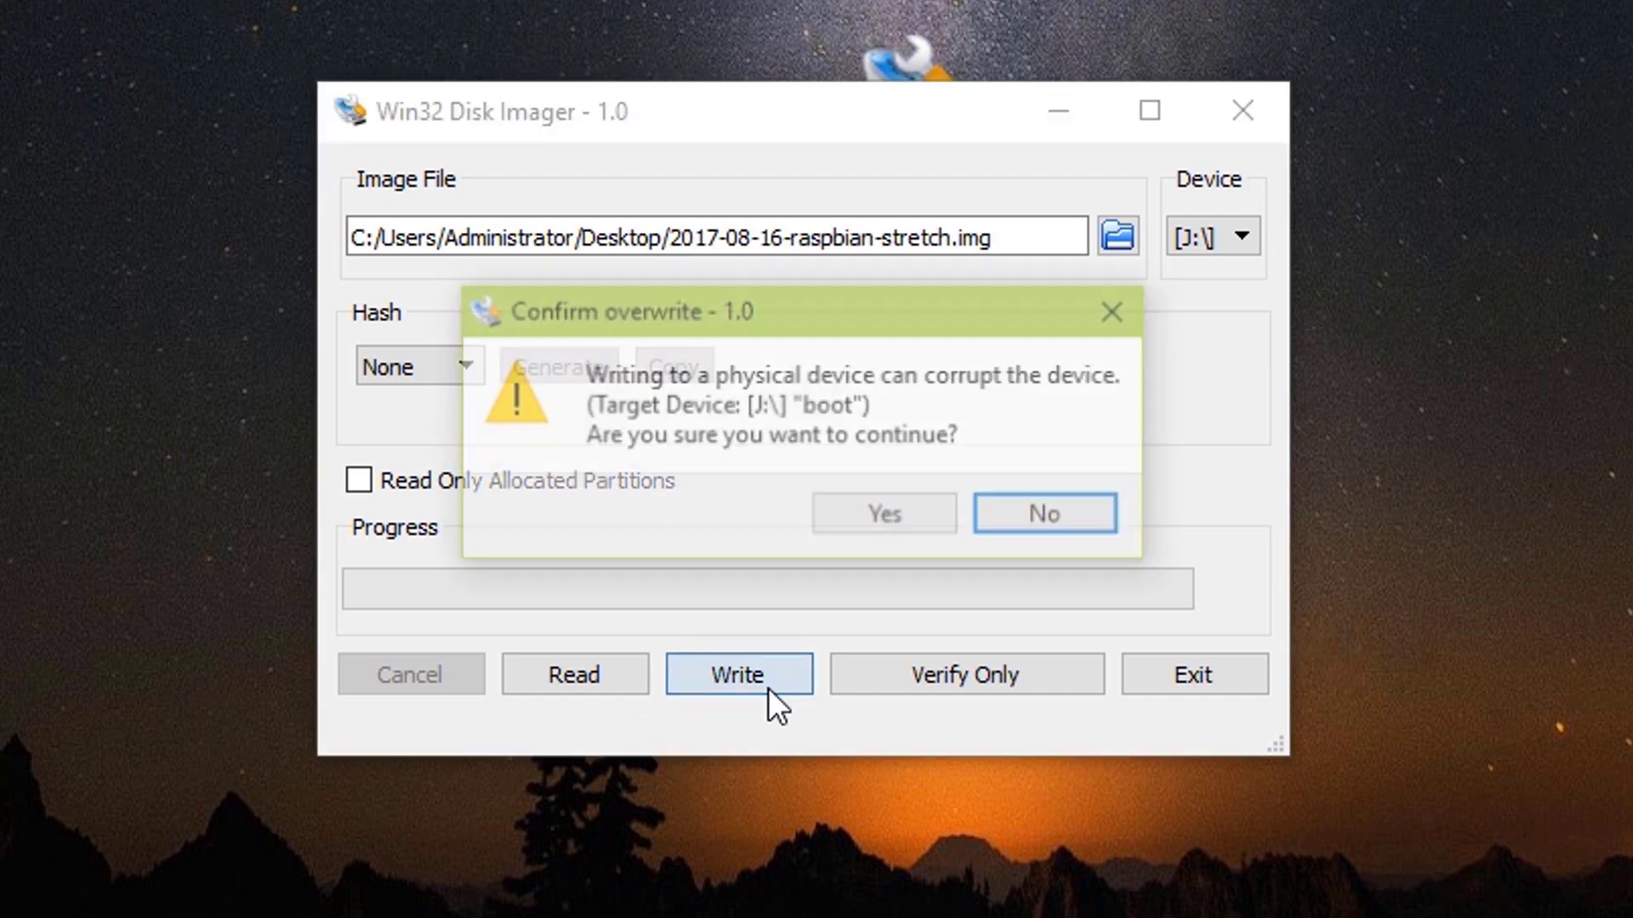
pyautogui.click(880, 506)
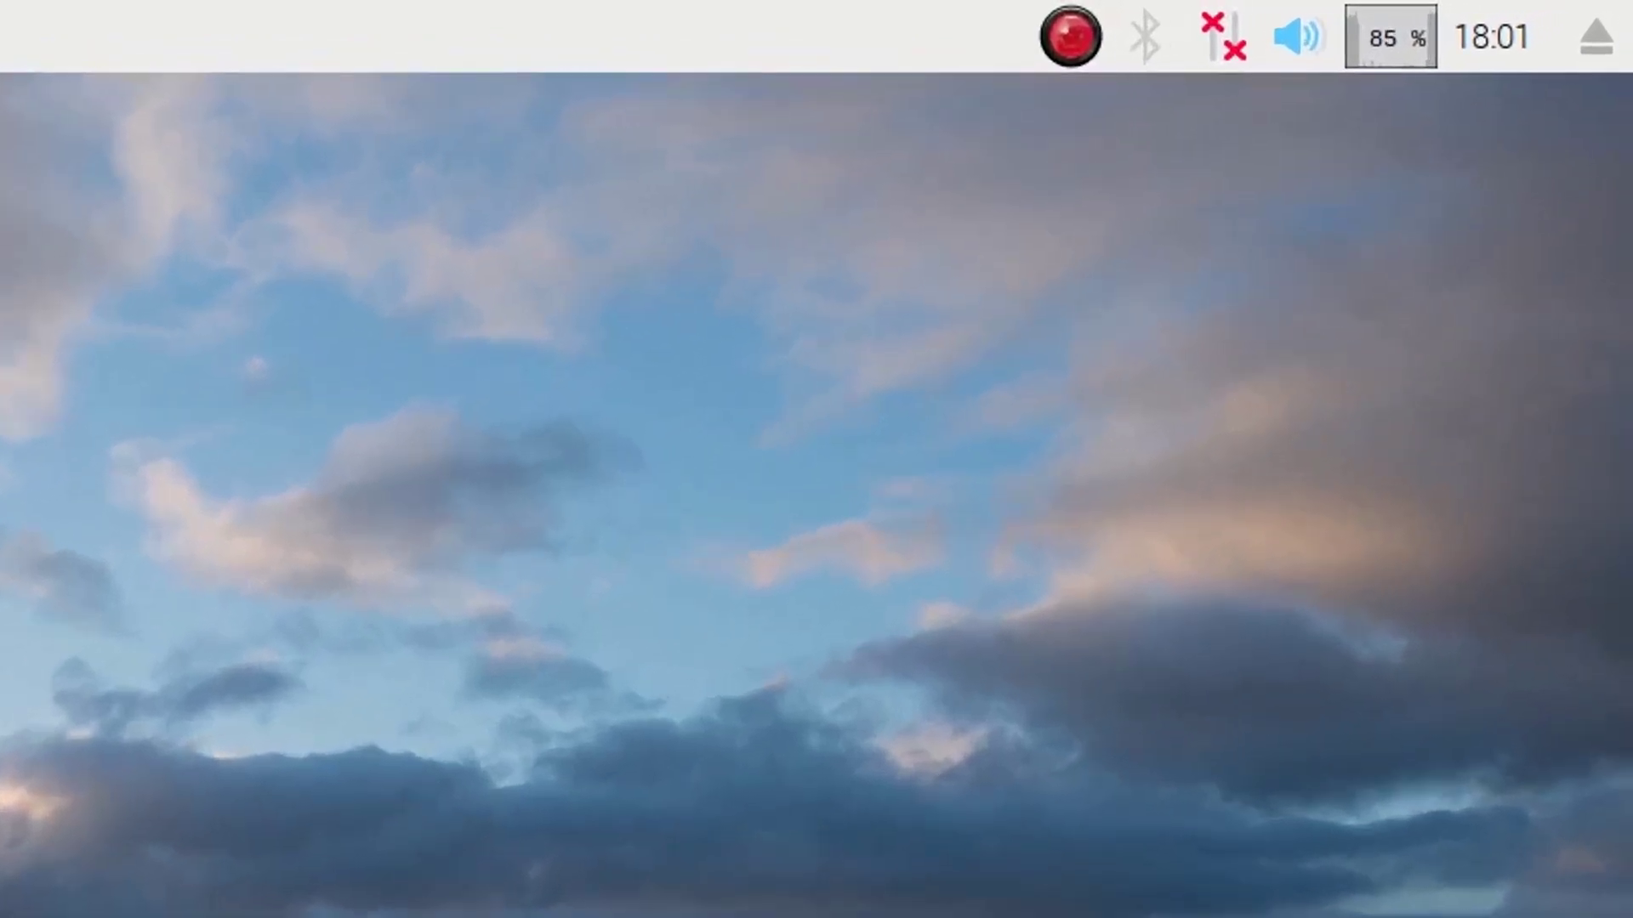
# Join the JioFi3 Wi-Fi network from the tray by entering its pre-shared key
pyautogui.click(1229, 48)
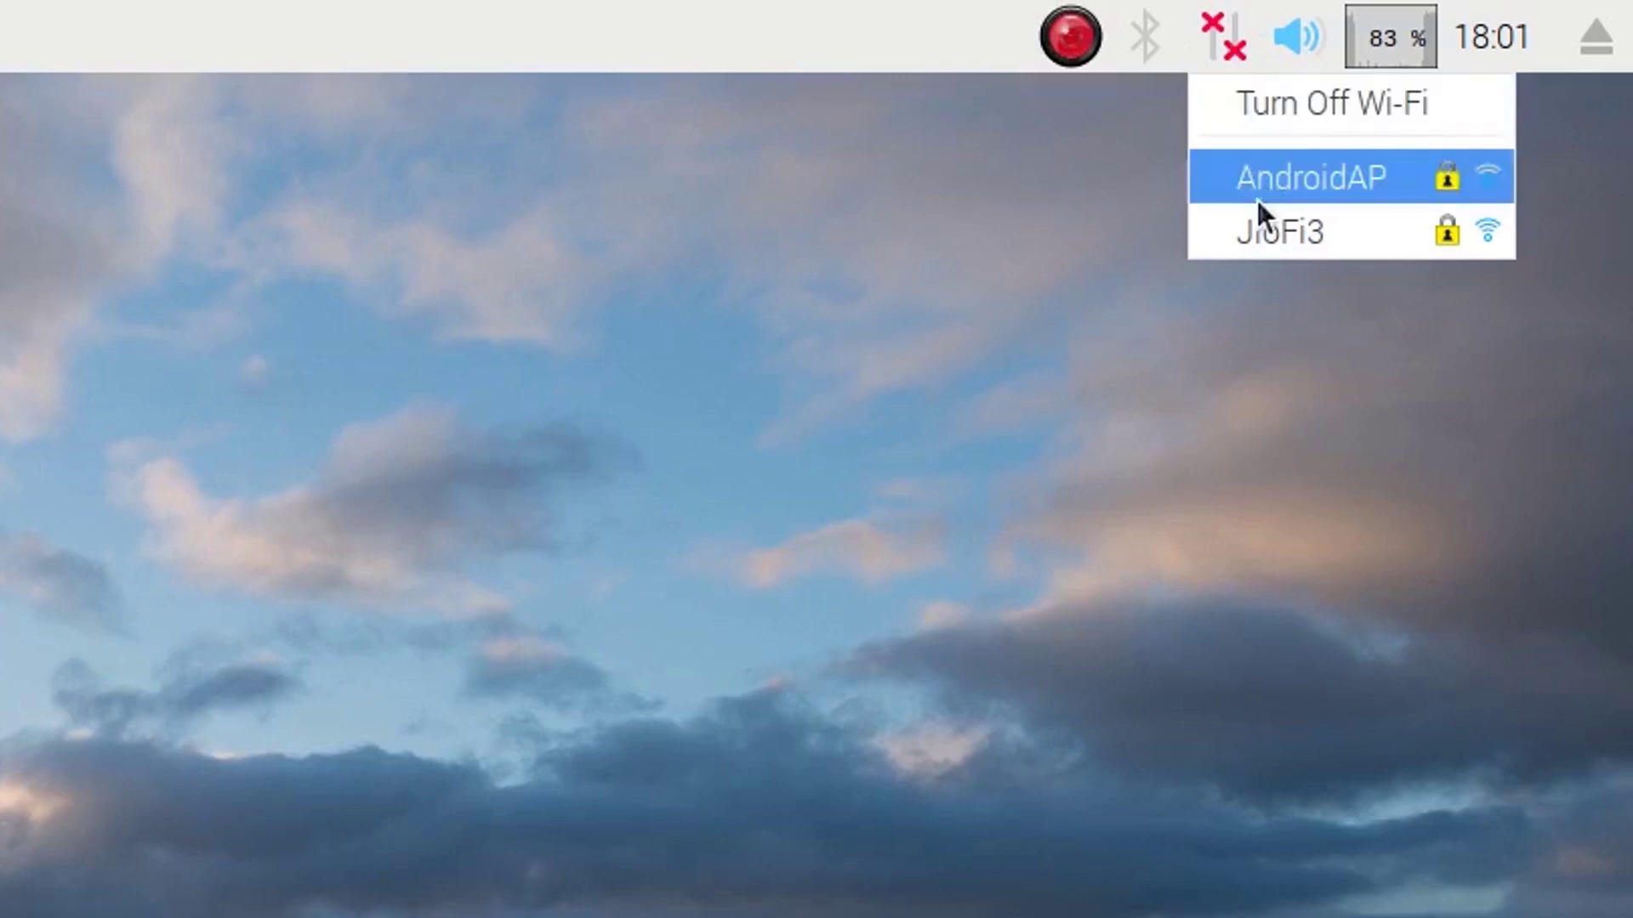
pyautogui.click(1234, 233)
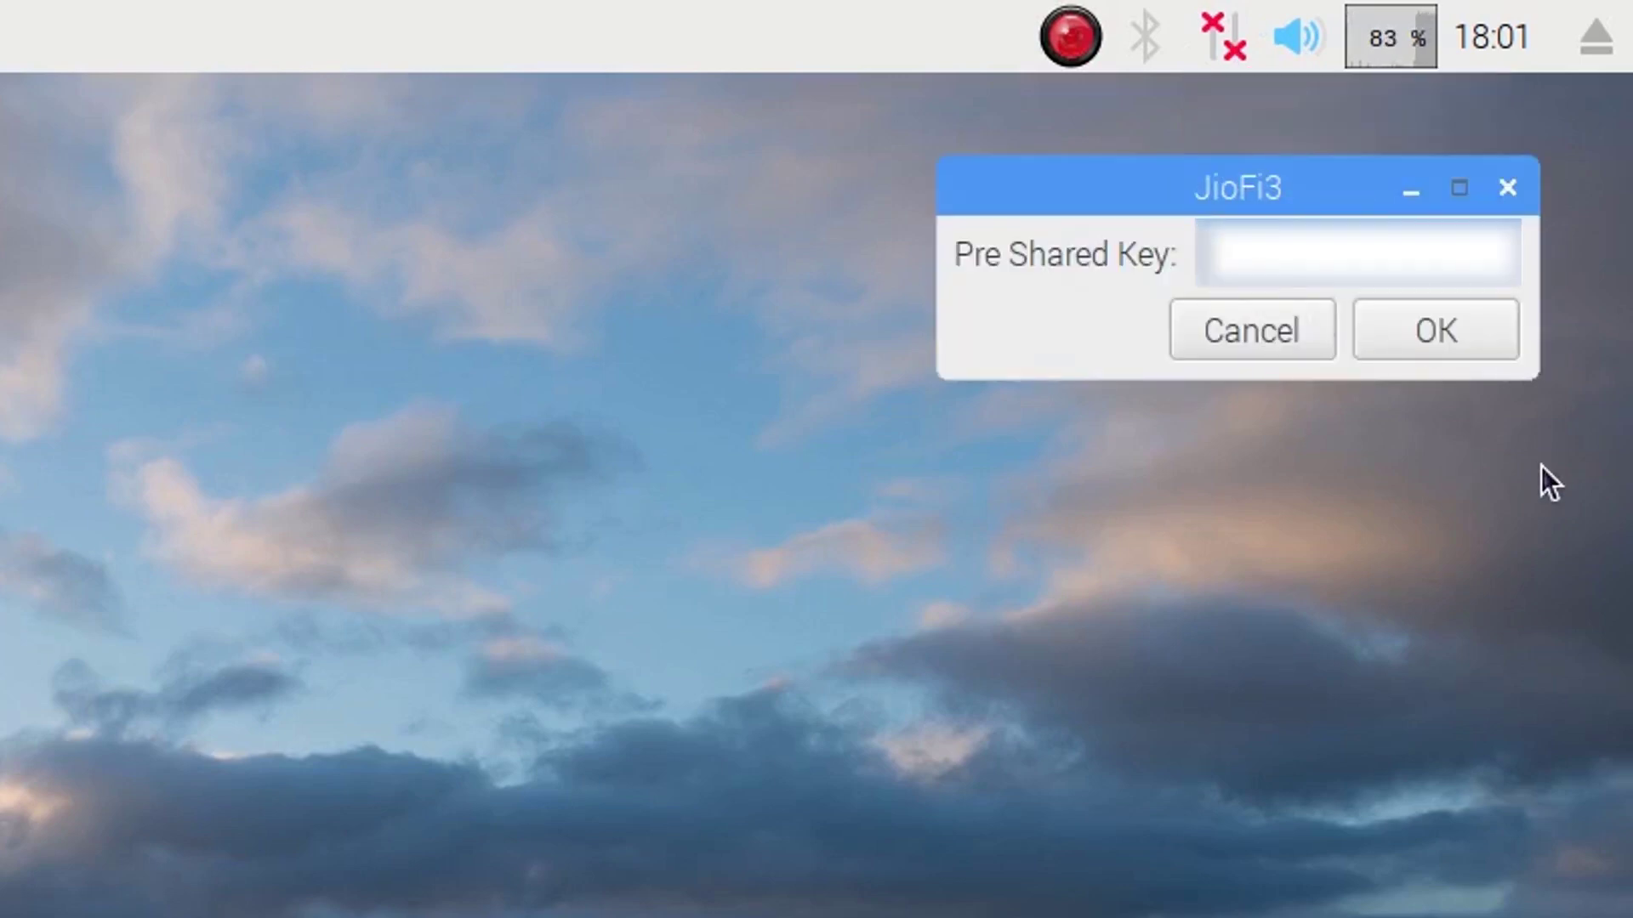
pyautogui.write('**********')
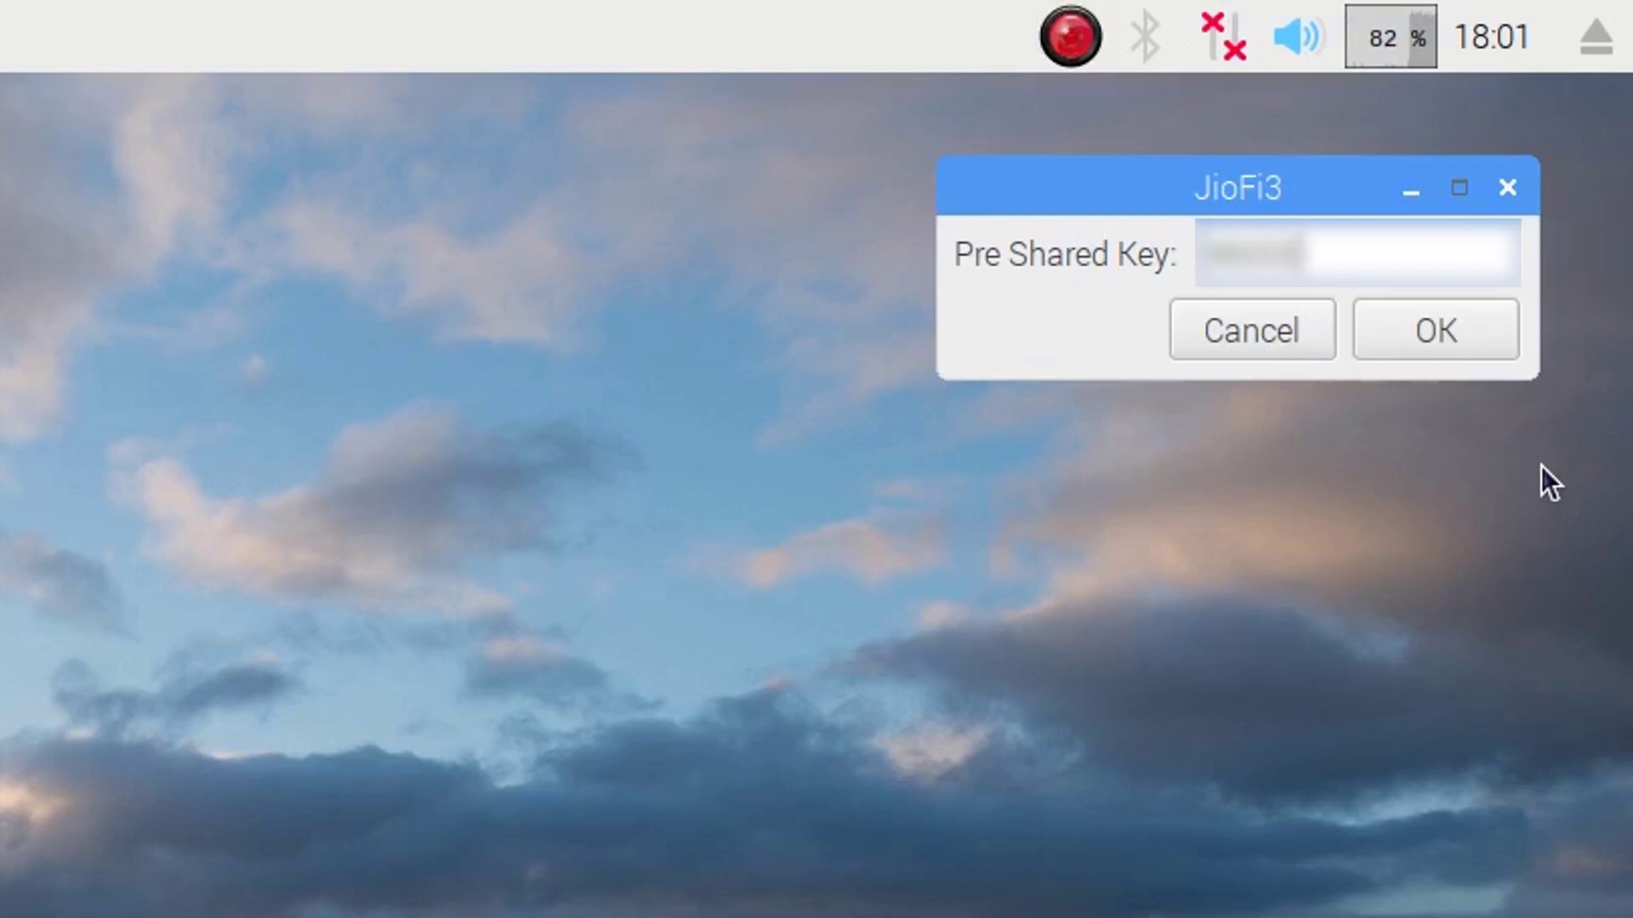
pyautogui.write('*')
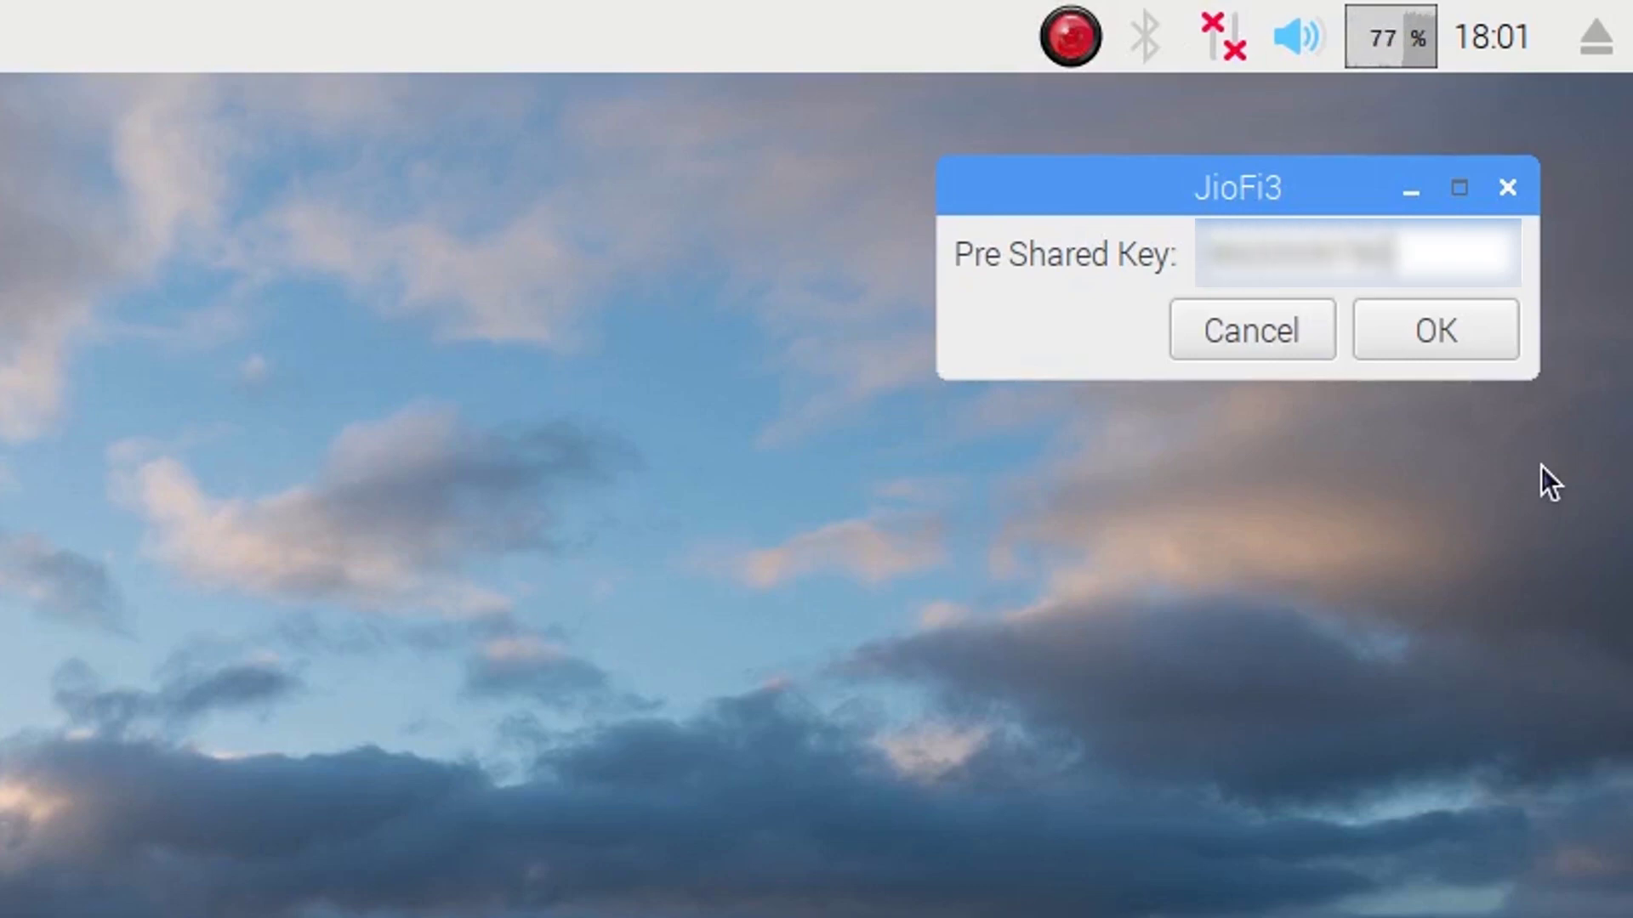
pyautogui.click(1479, 326)
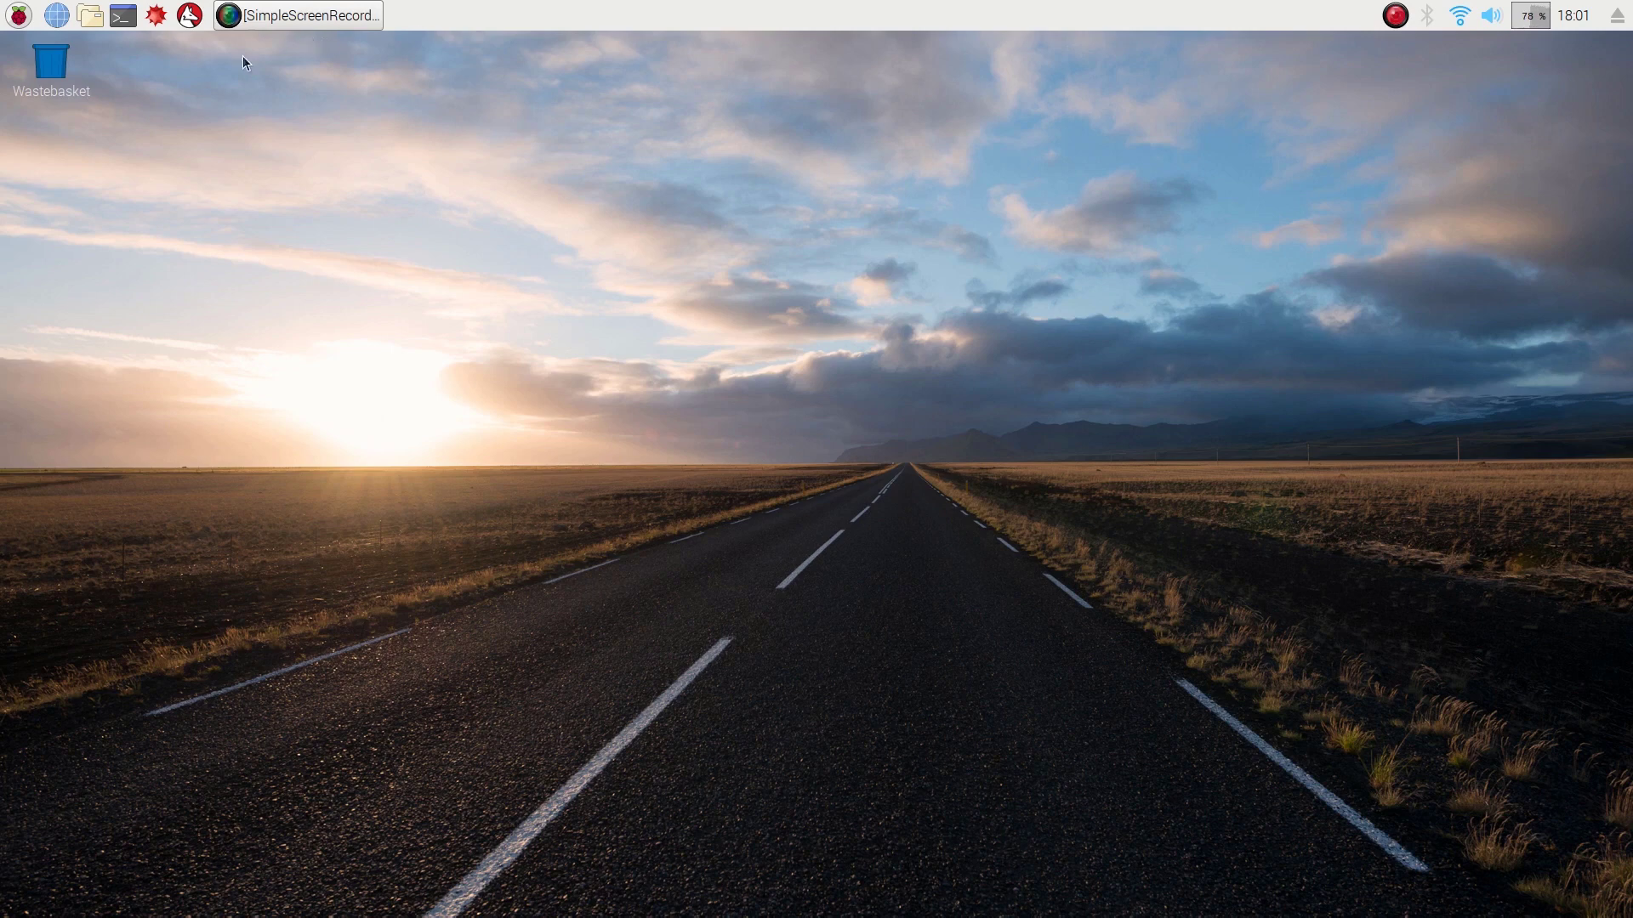
pyautogui.click(56, 15)
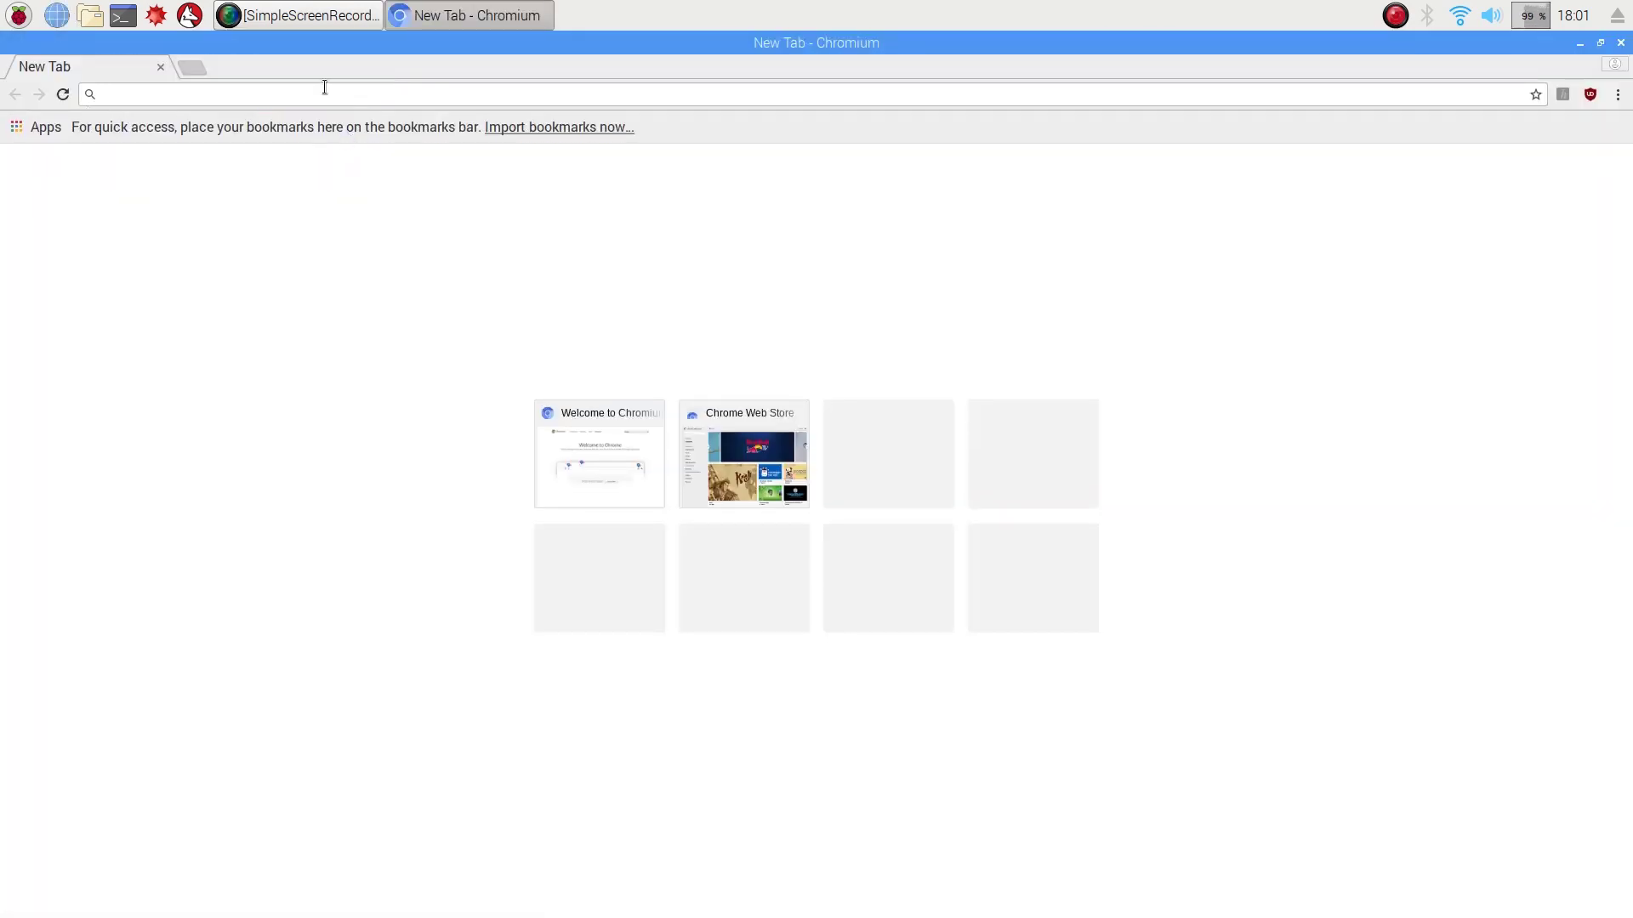
pyautogui.click(326, 89)
pyautogui.write('go')
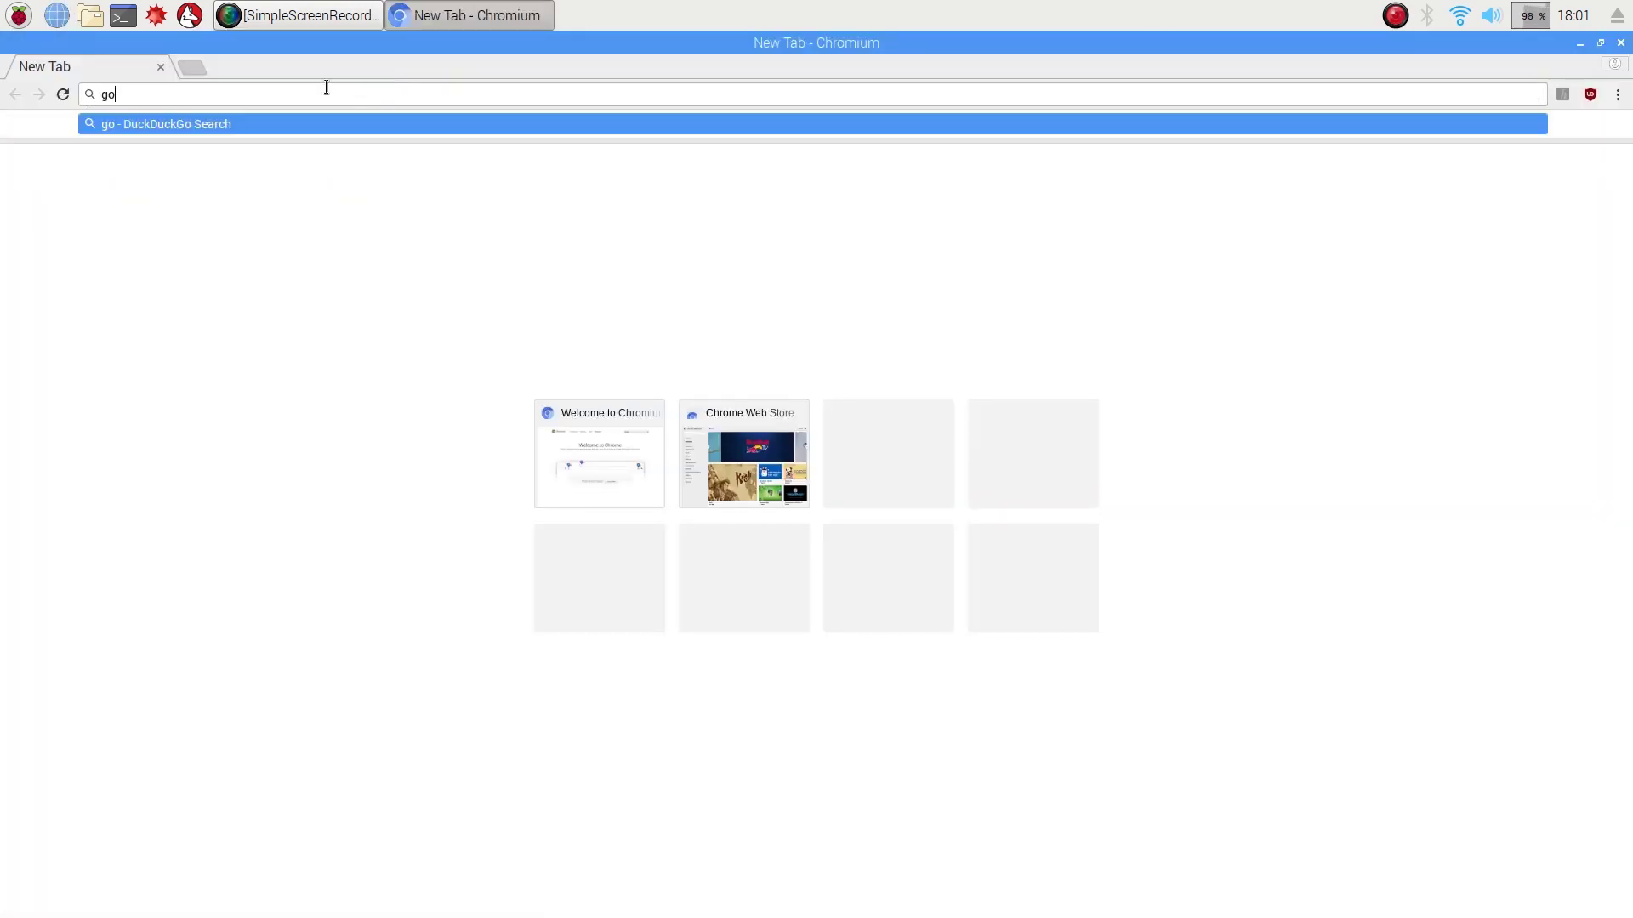
pyautogui.write('ogle')
pyautogui.hotkey('ctrl', 'Return')
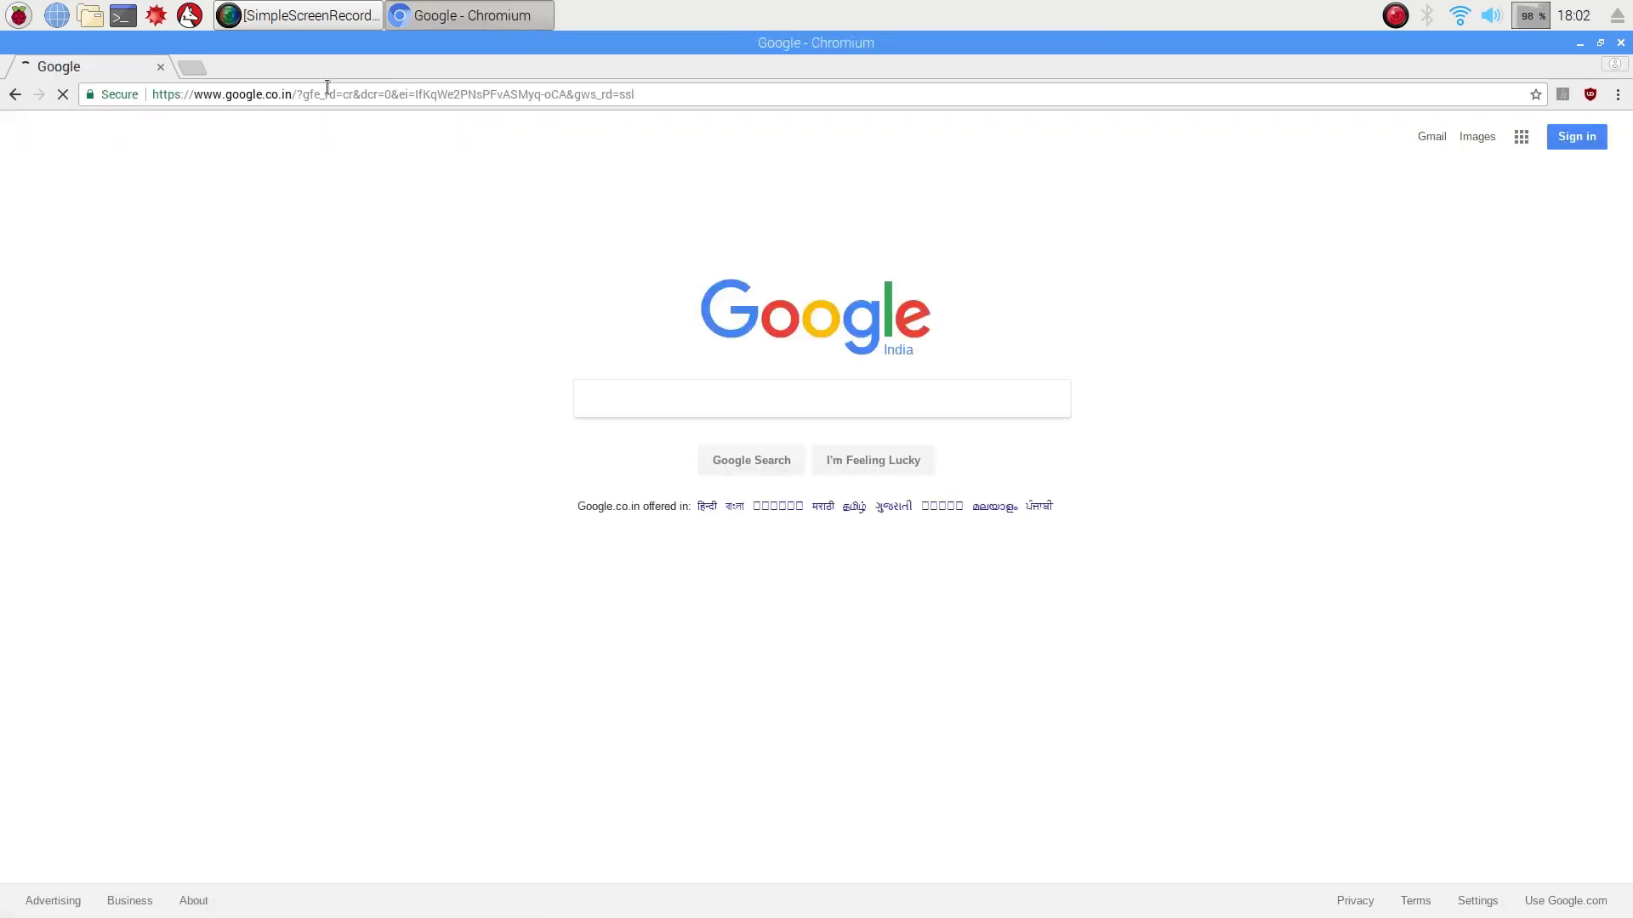
pyautogui.click(1621, 42)
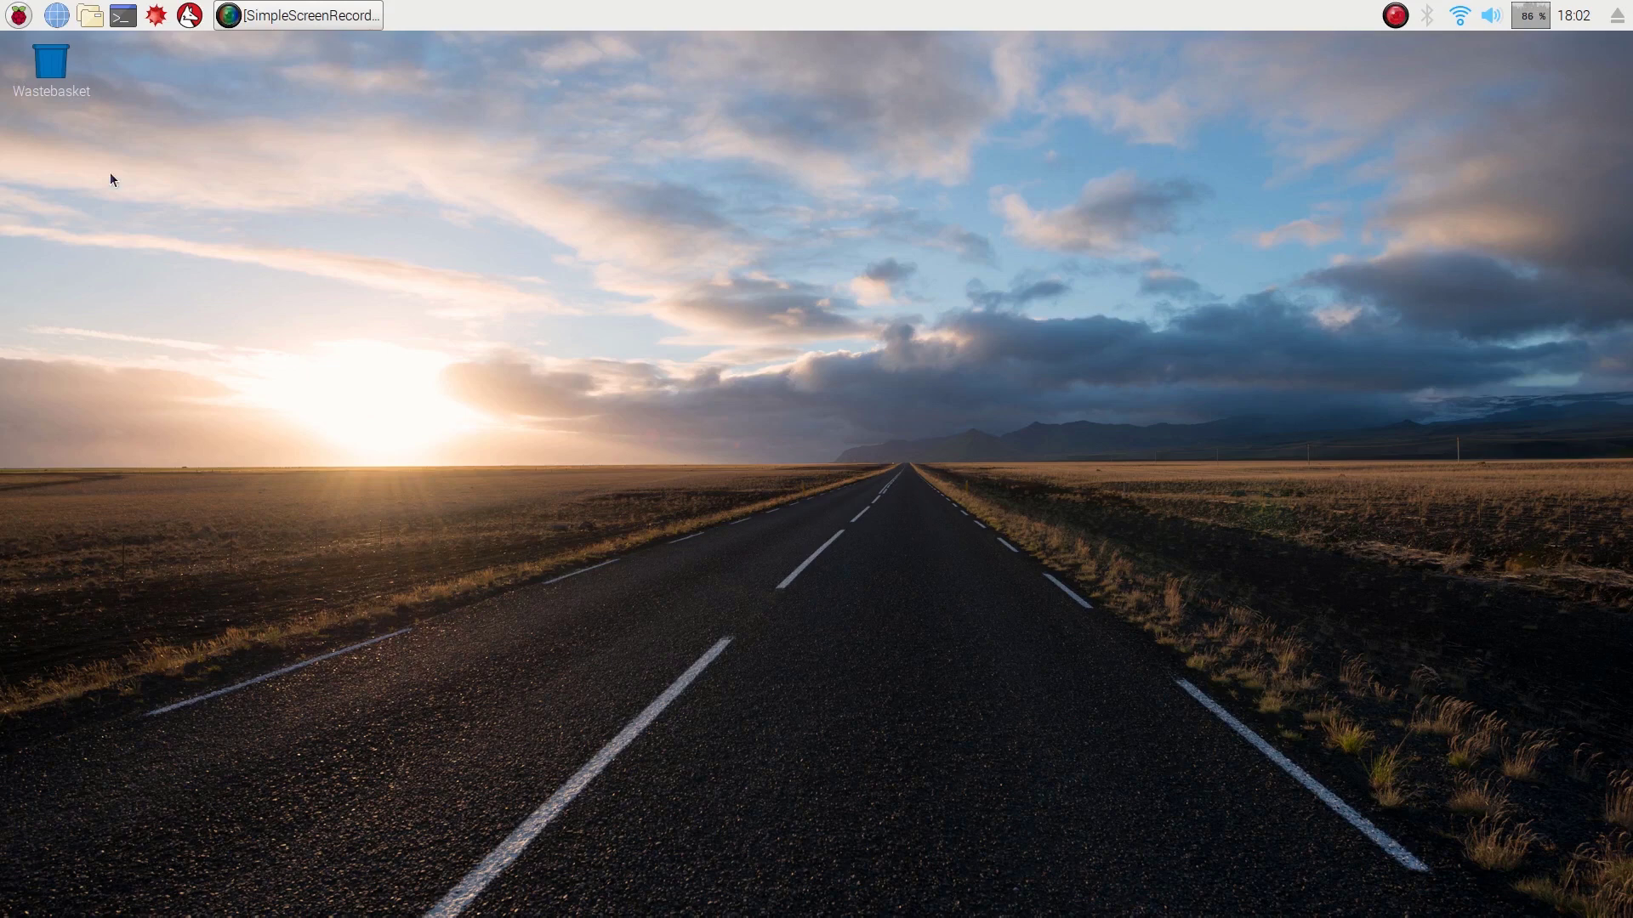
# Run sudo raspi-config in a new terminal window
pyautogui.click(124, 15)
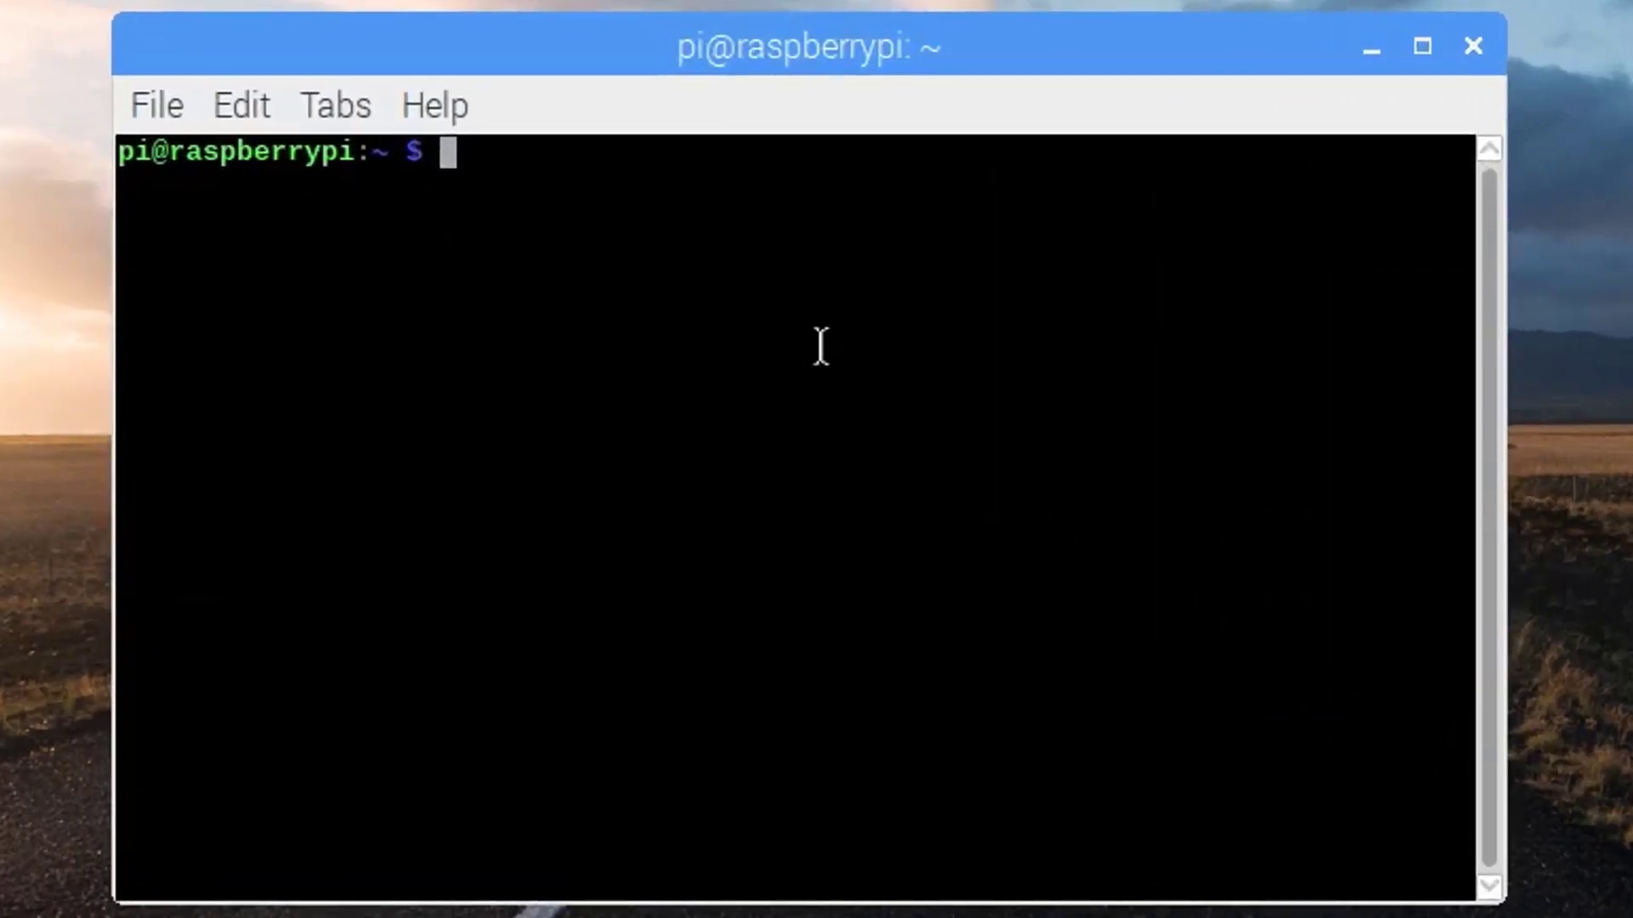
pyautogui.write('sudo ')
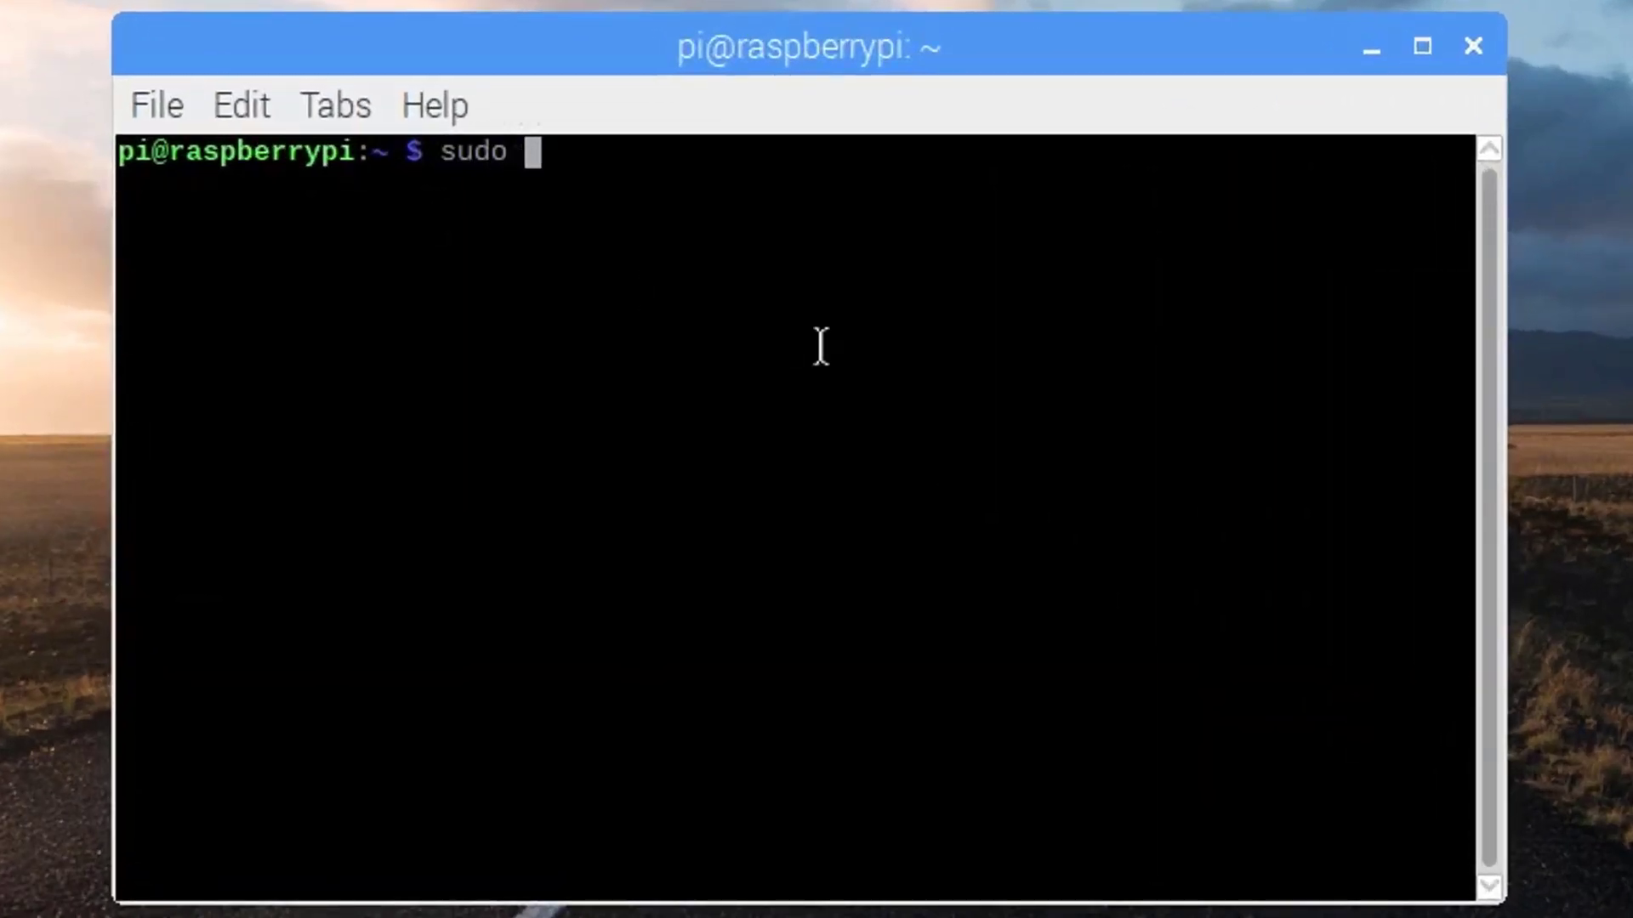
pyautogui.write('raspi')
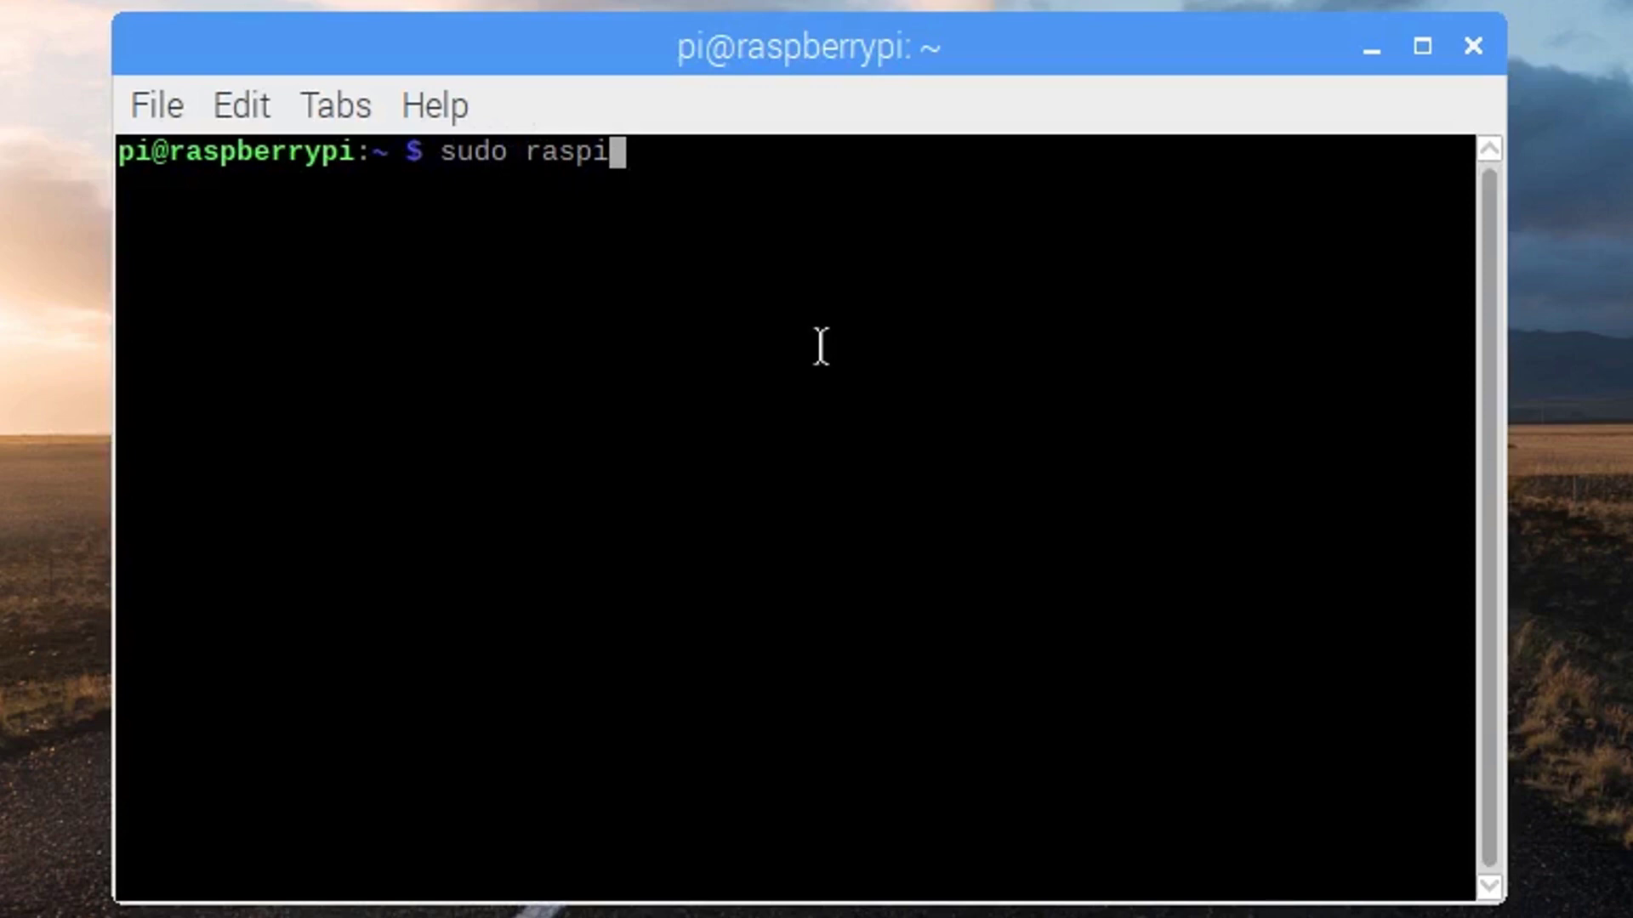
pyautogui.write('-conf')
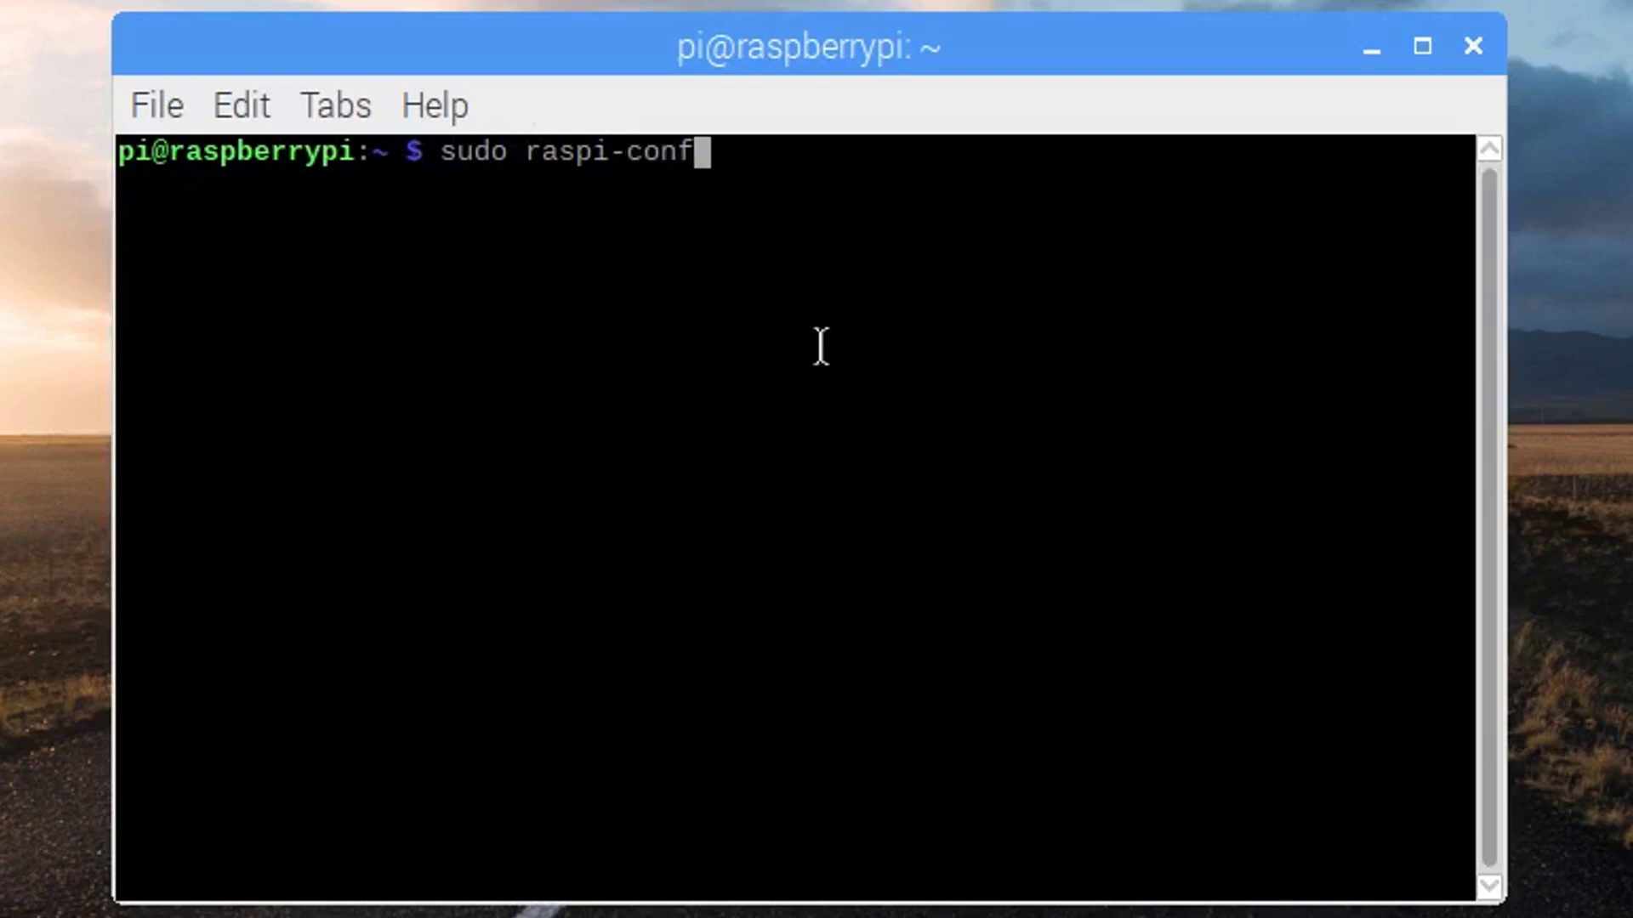
pyautogui.write('ig')
pyautogui.press('Return')
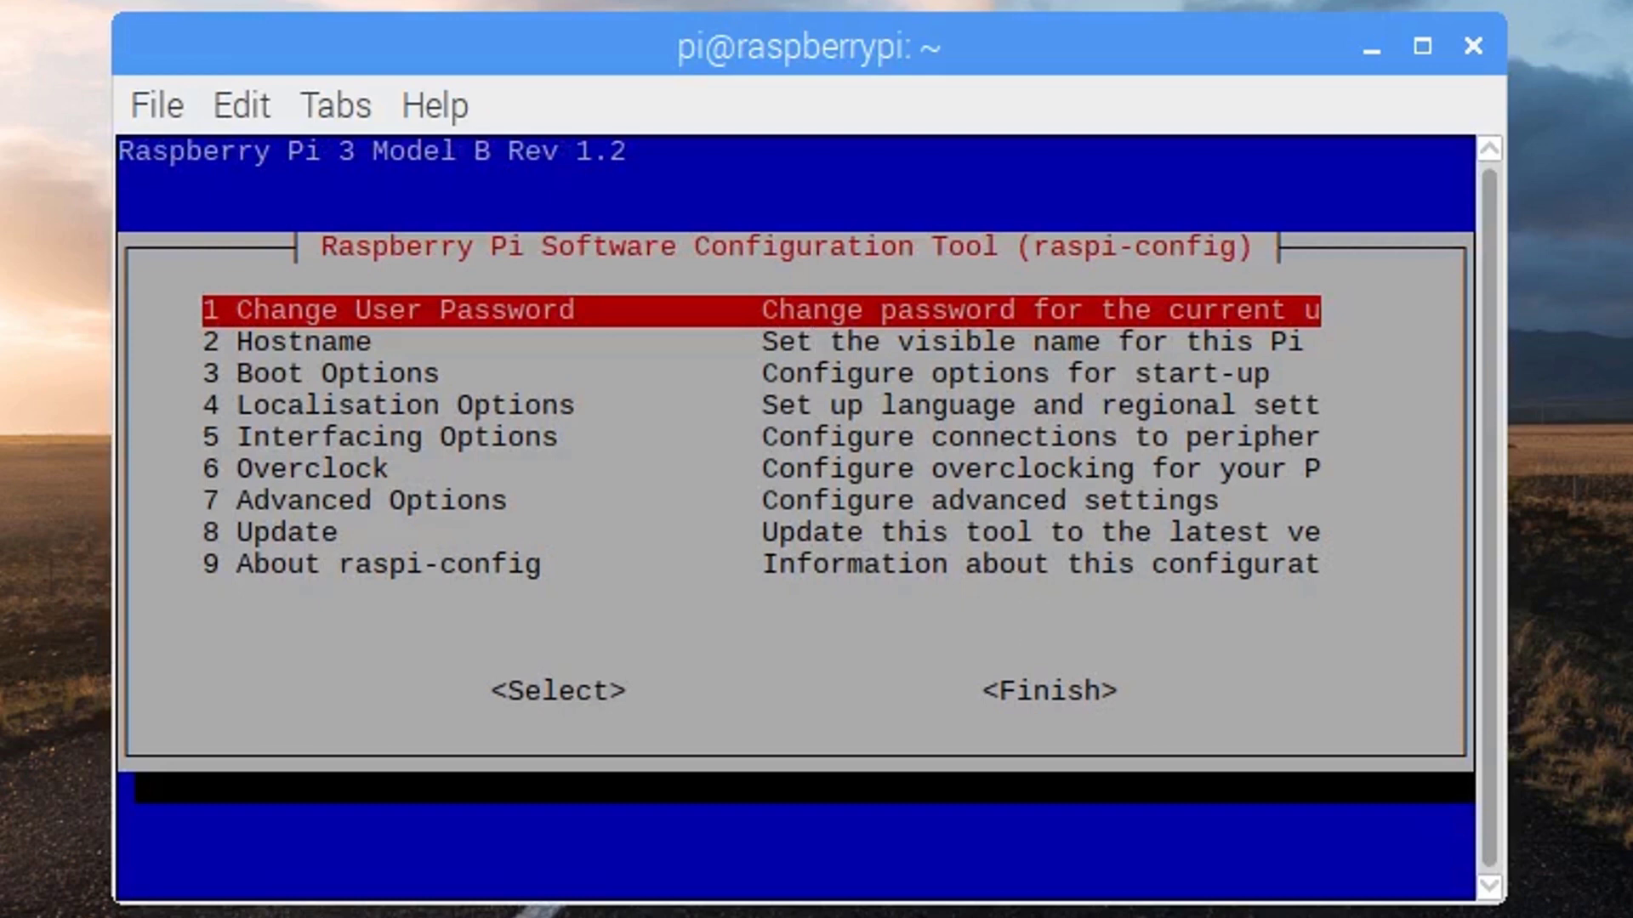
# Enable the SSH server under Interfacing Options and return to the main menu
pyautogui.press('Down')
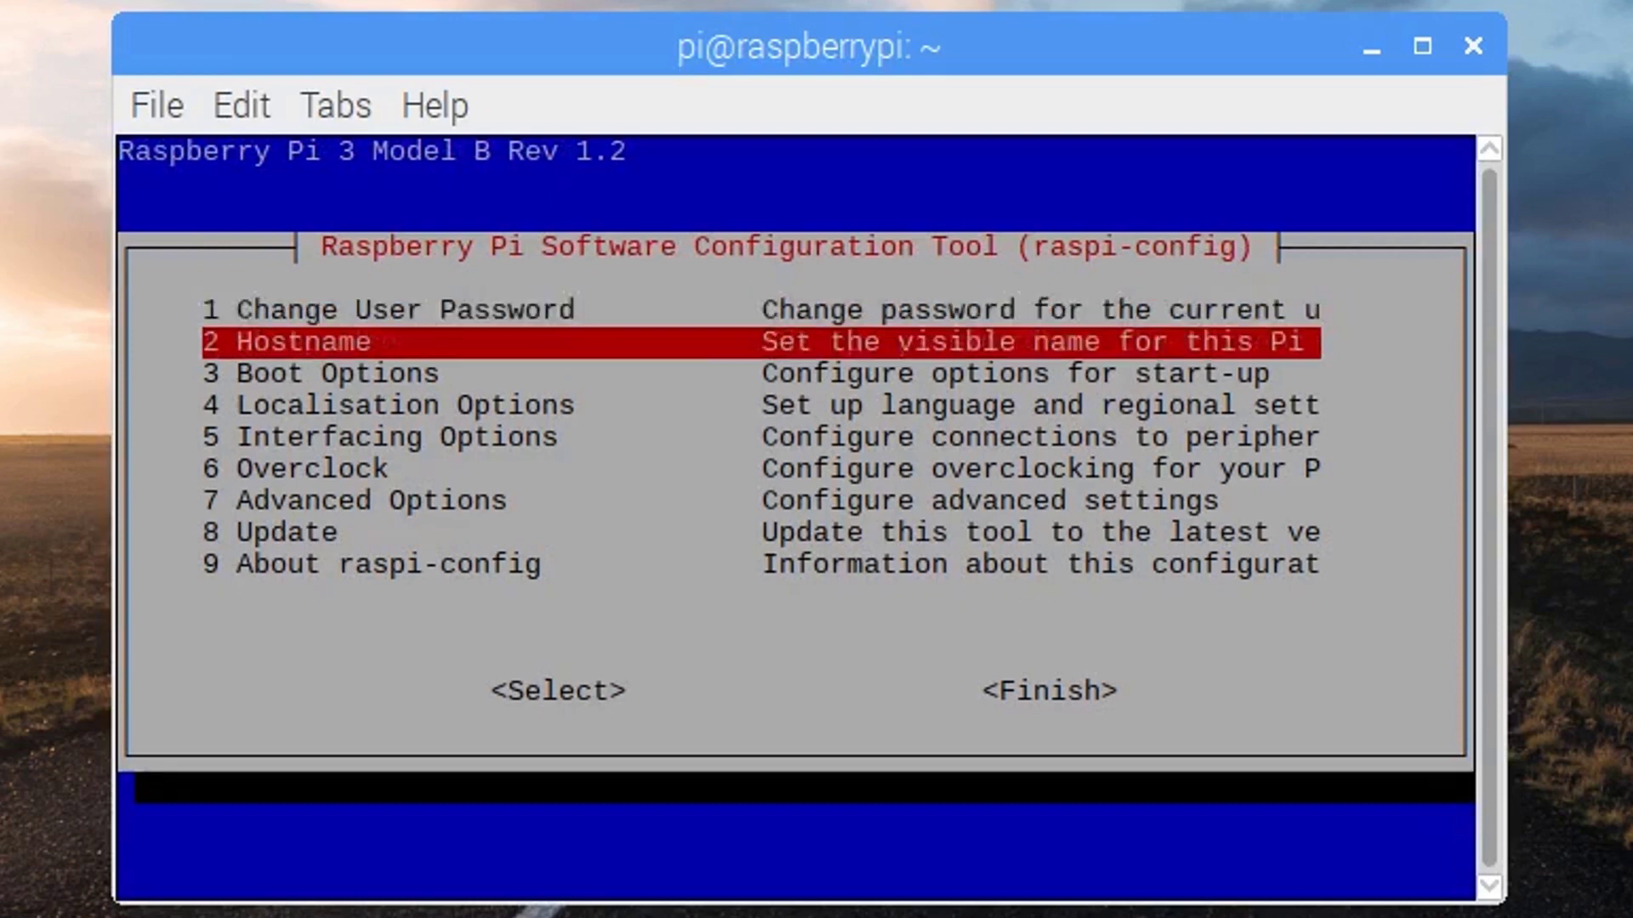
pyautogui.press('Down')
pyautogui.press('Down')
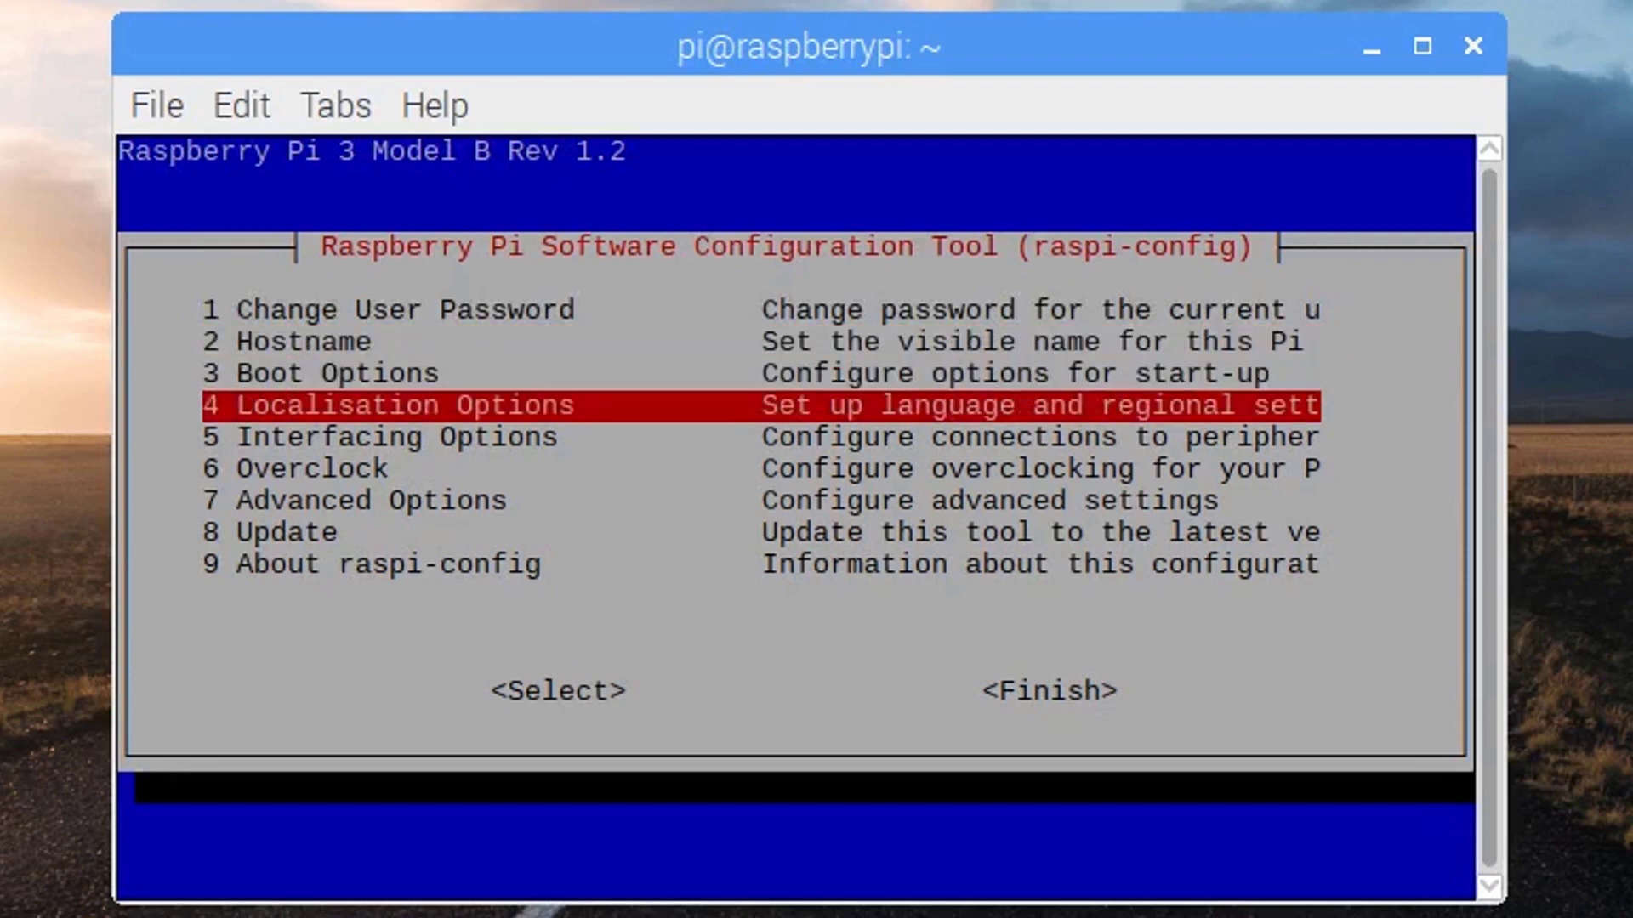
pyautogui.press('Down')
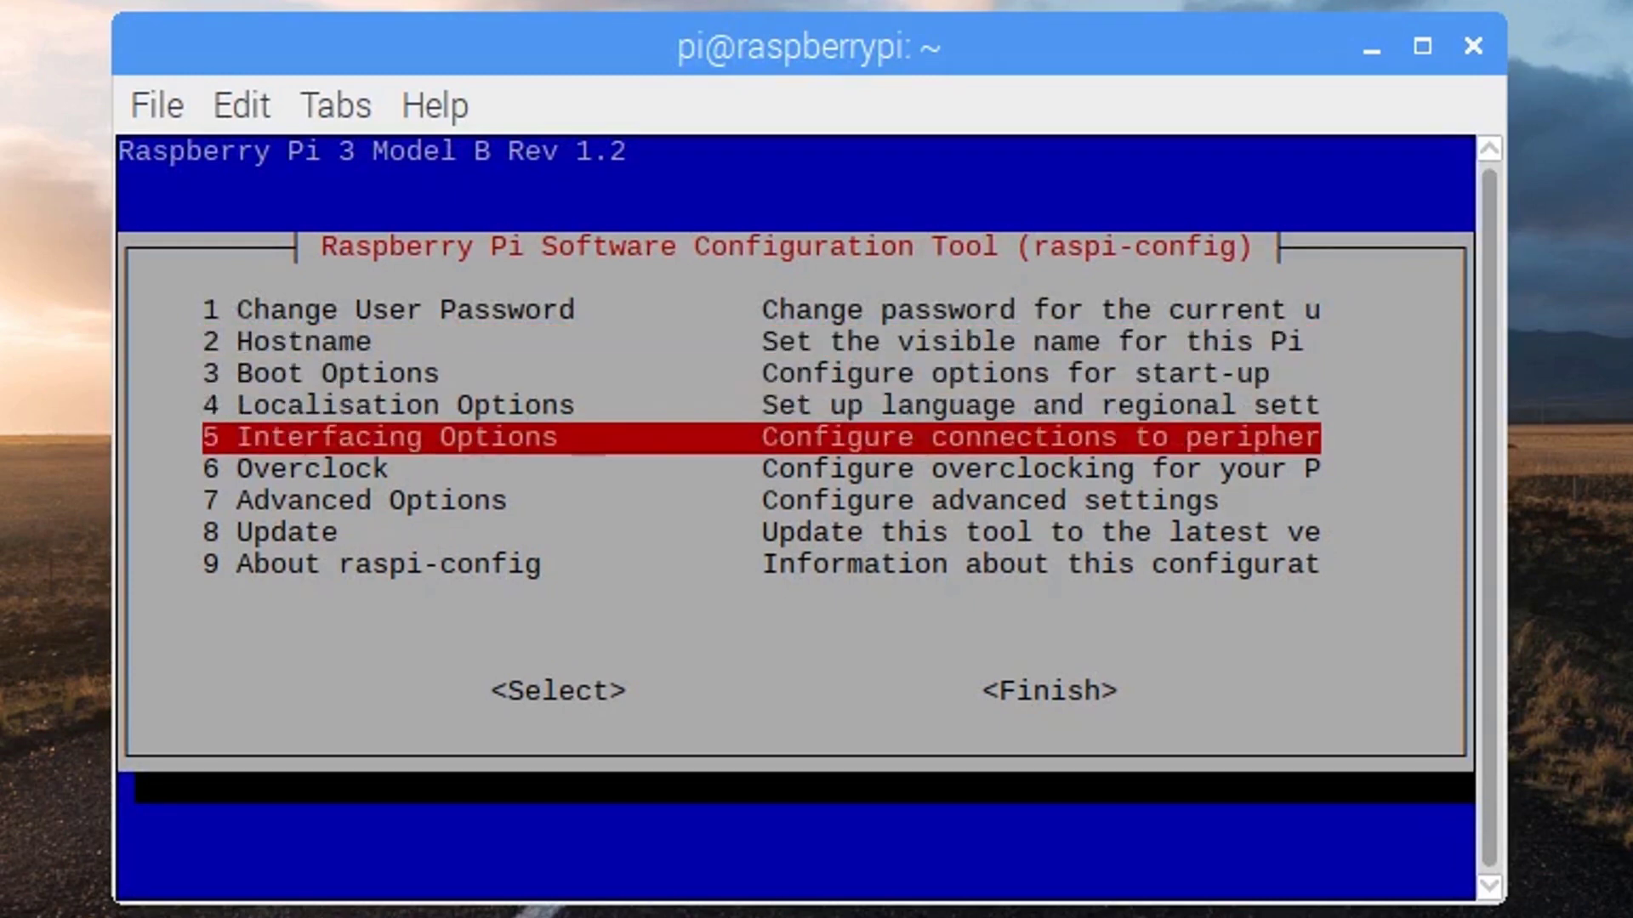
pyautogui.press('Return')
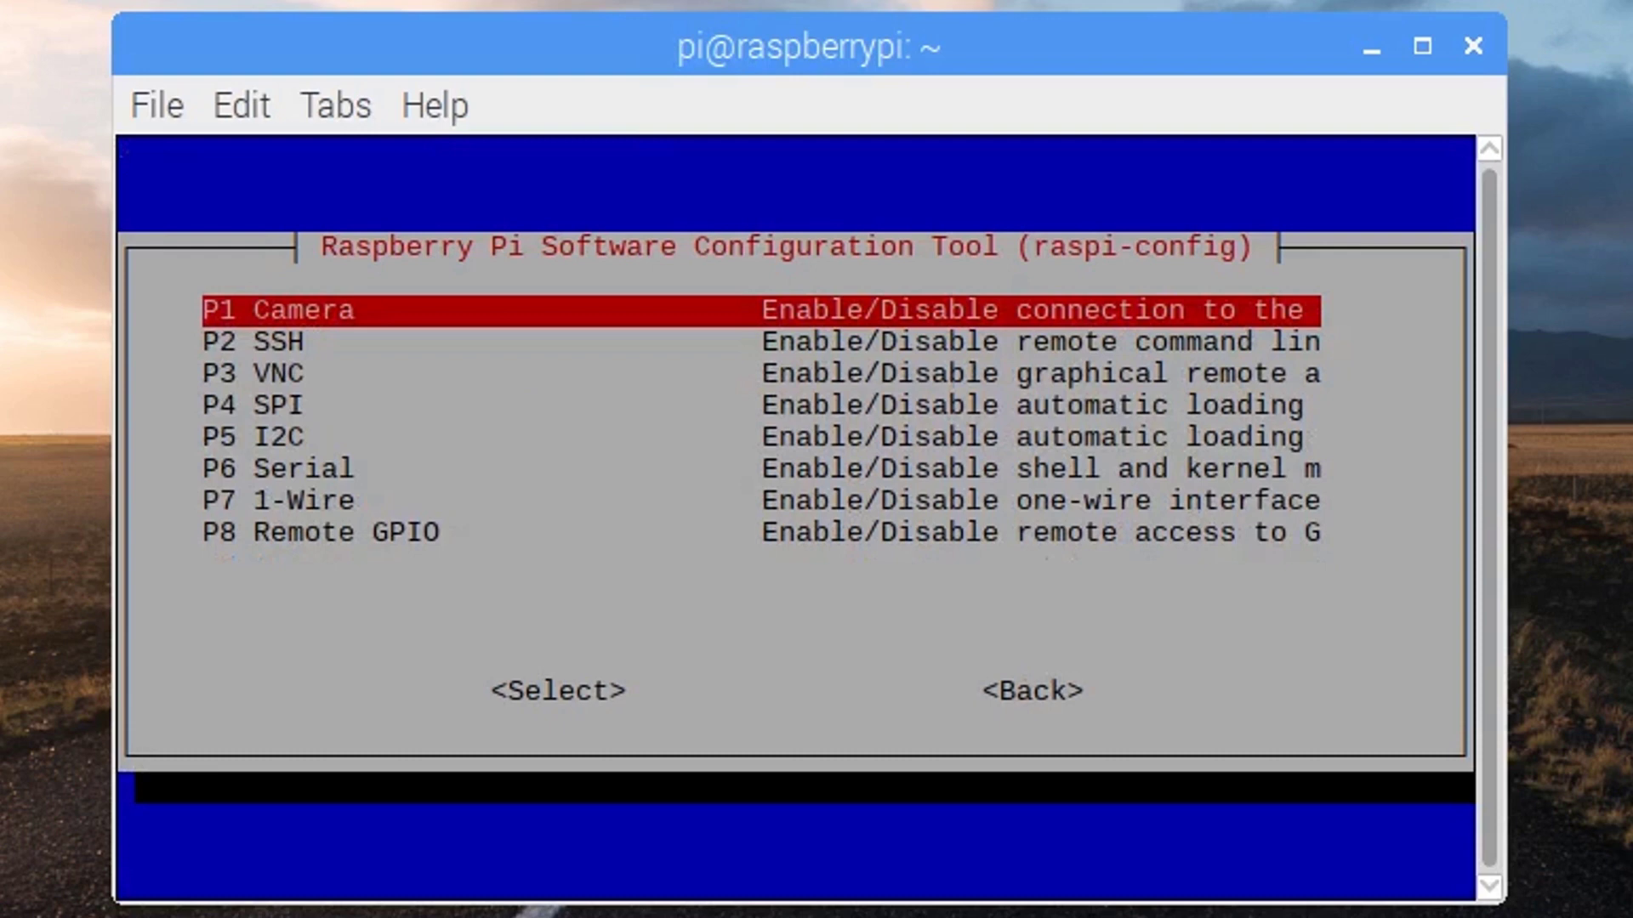
pyautogui.press('Down')
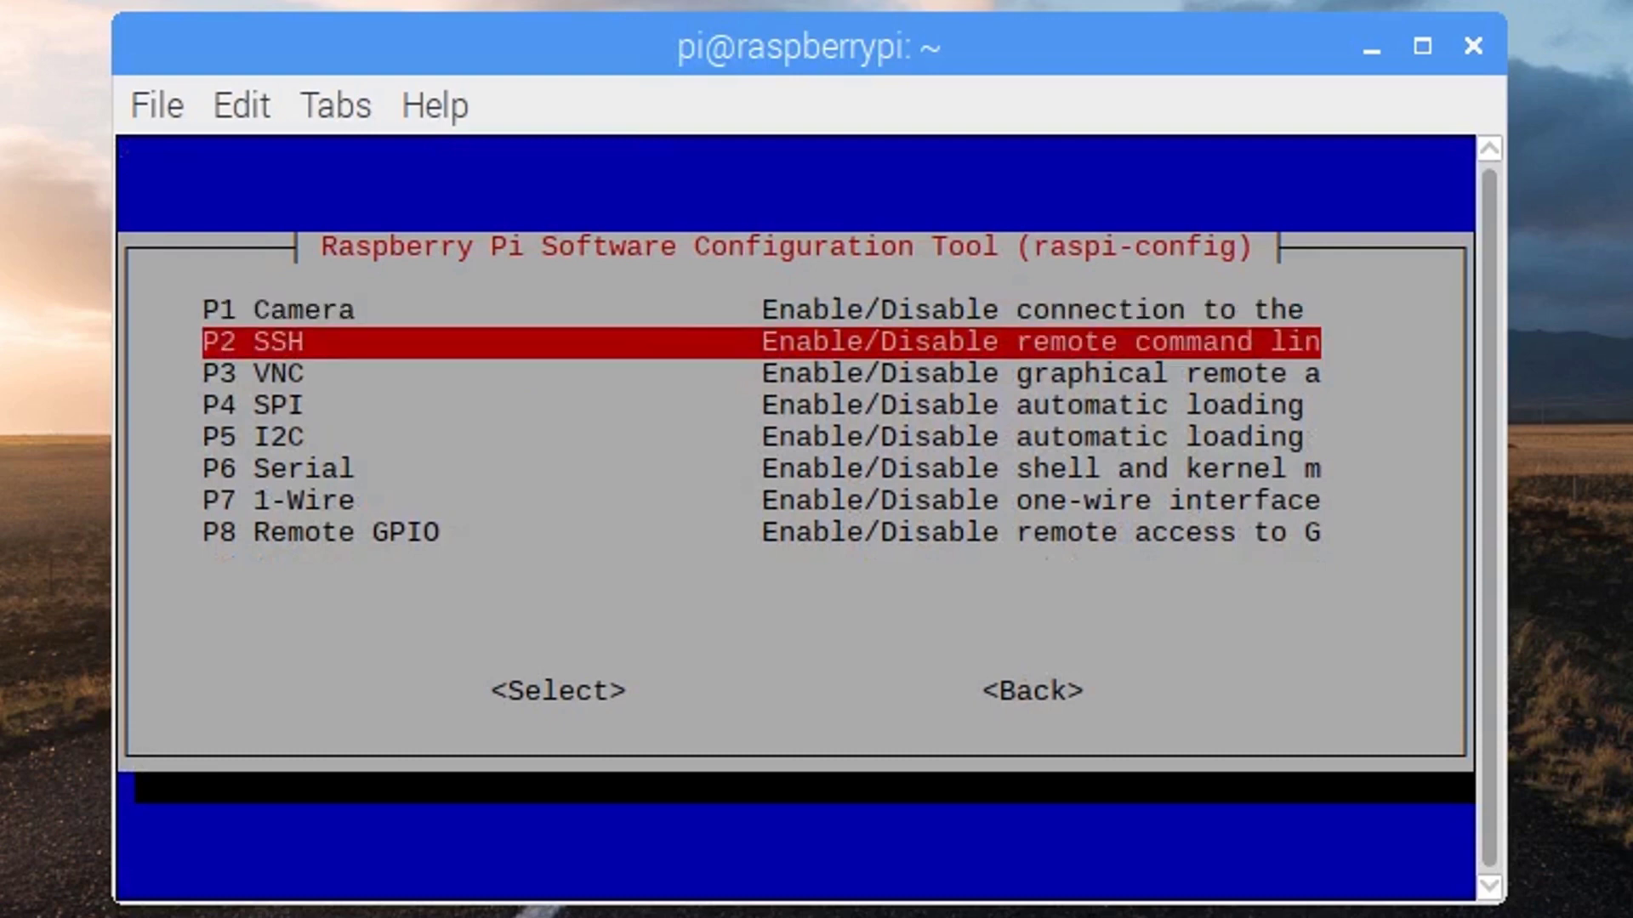
pyautogui.press('Return')
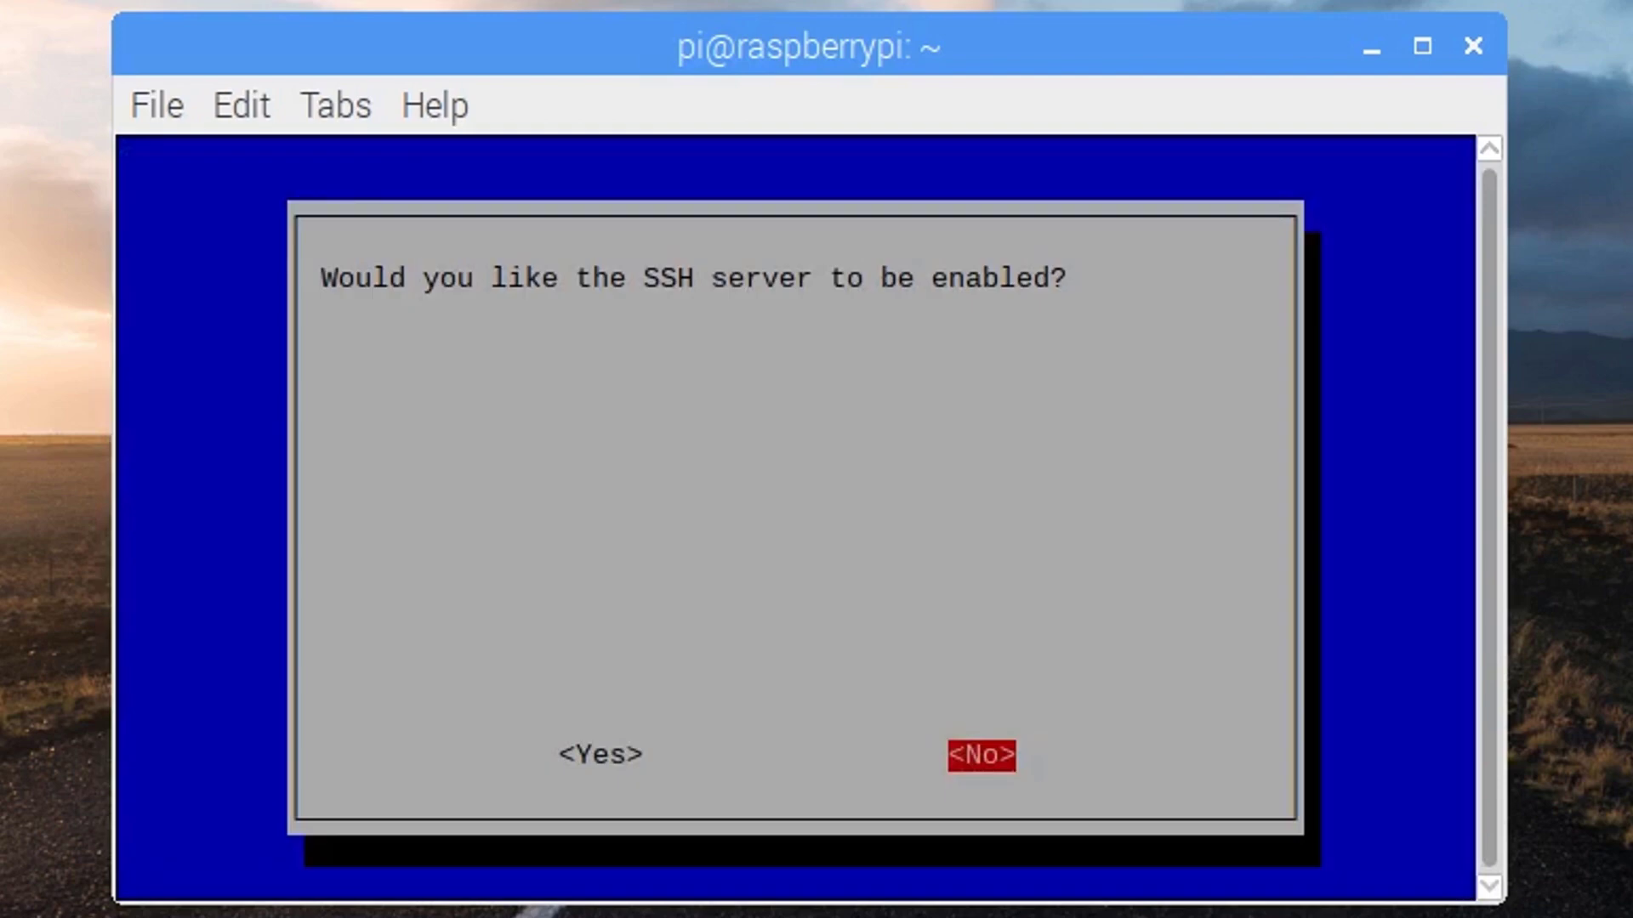
pyautogui.press('Left')
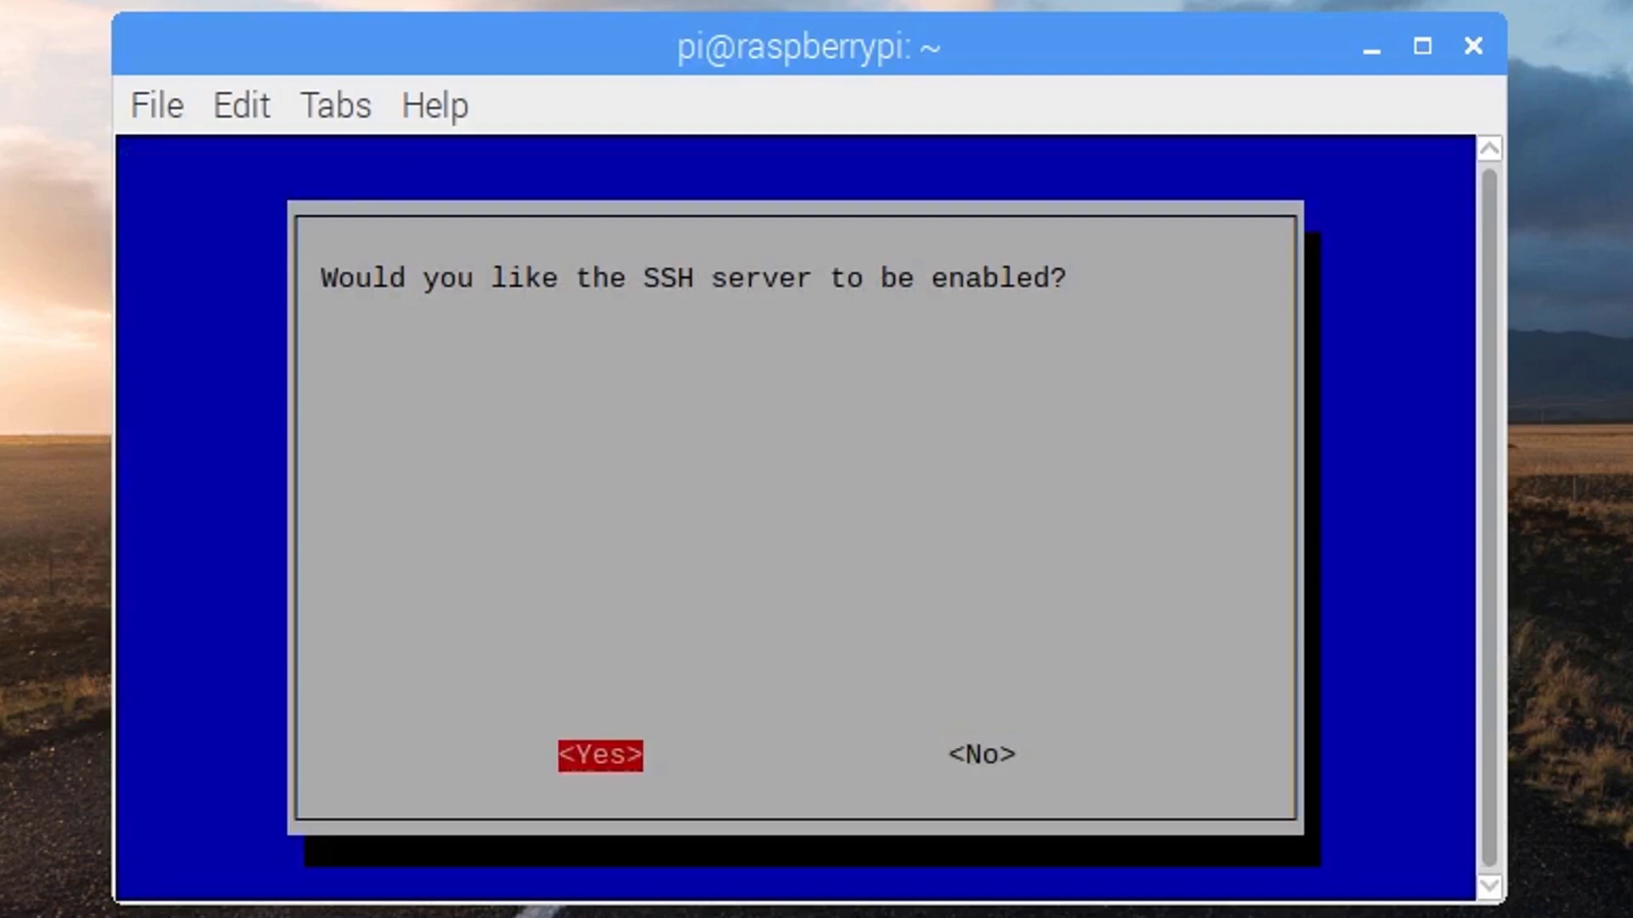
pyautogui.press('Return')
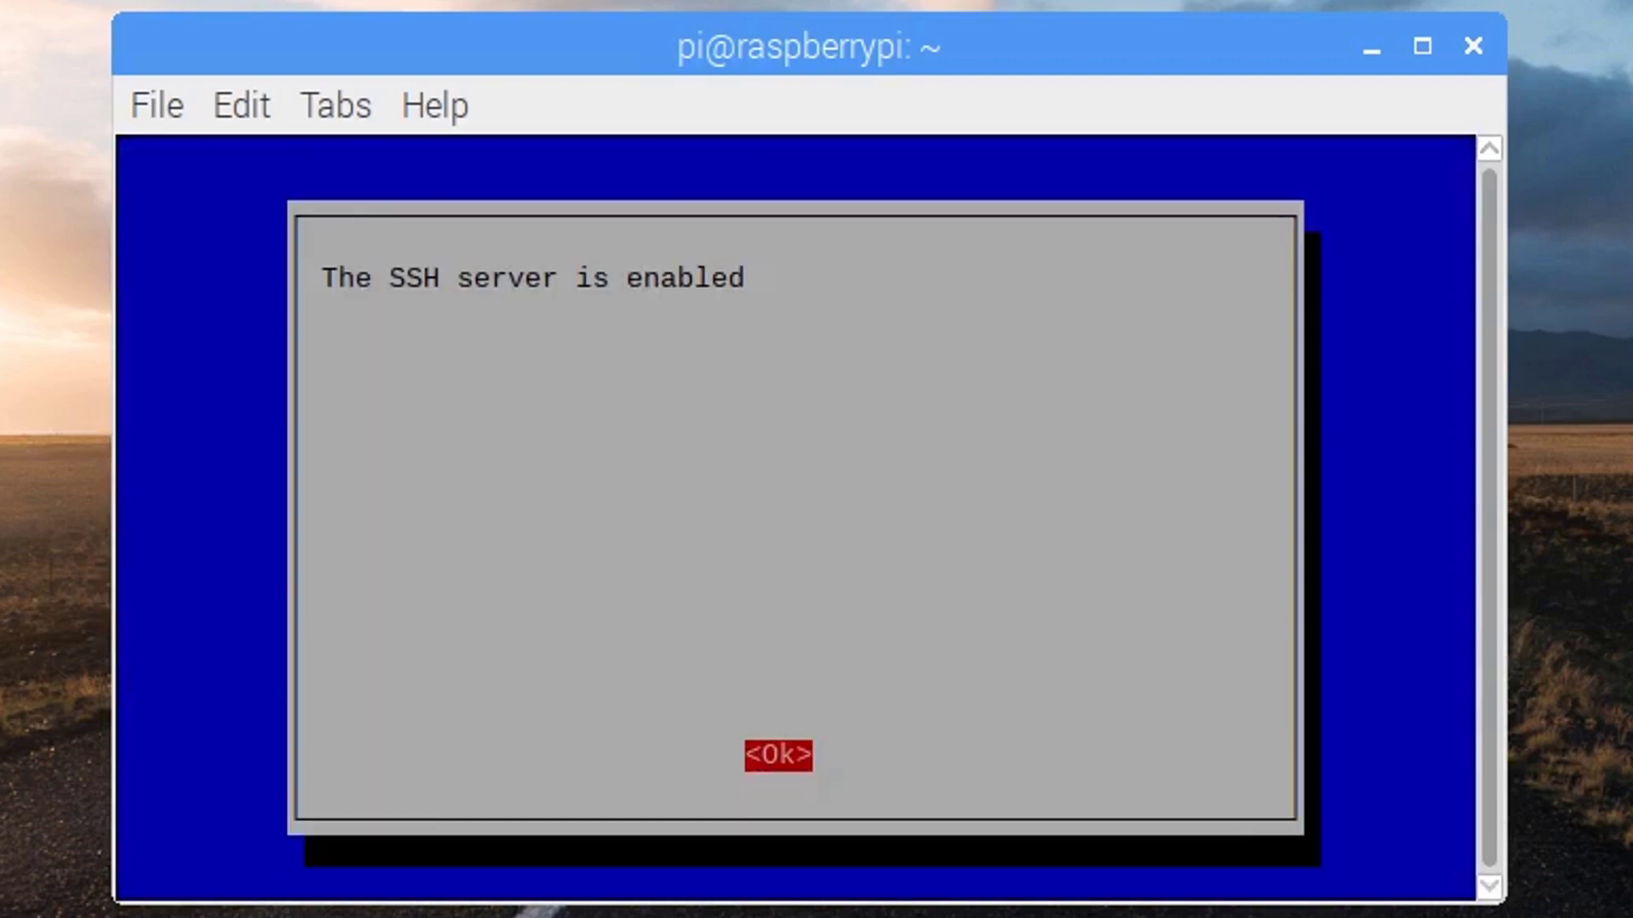
pyautogui.press('Return')
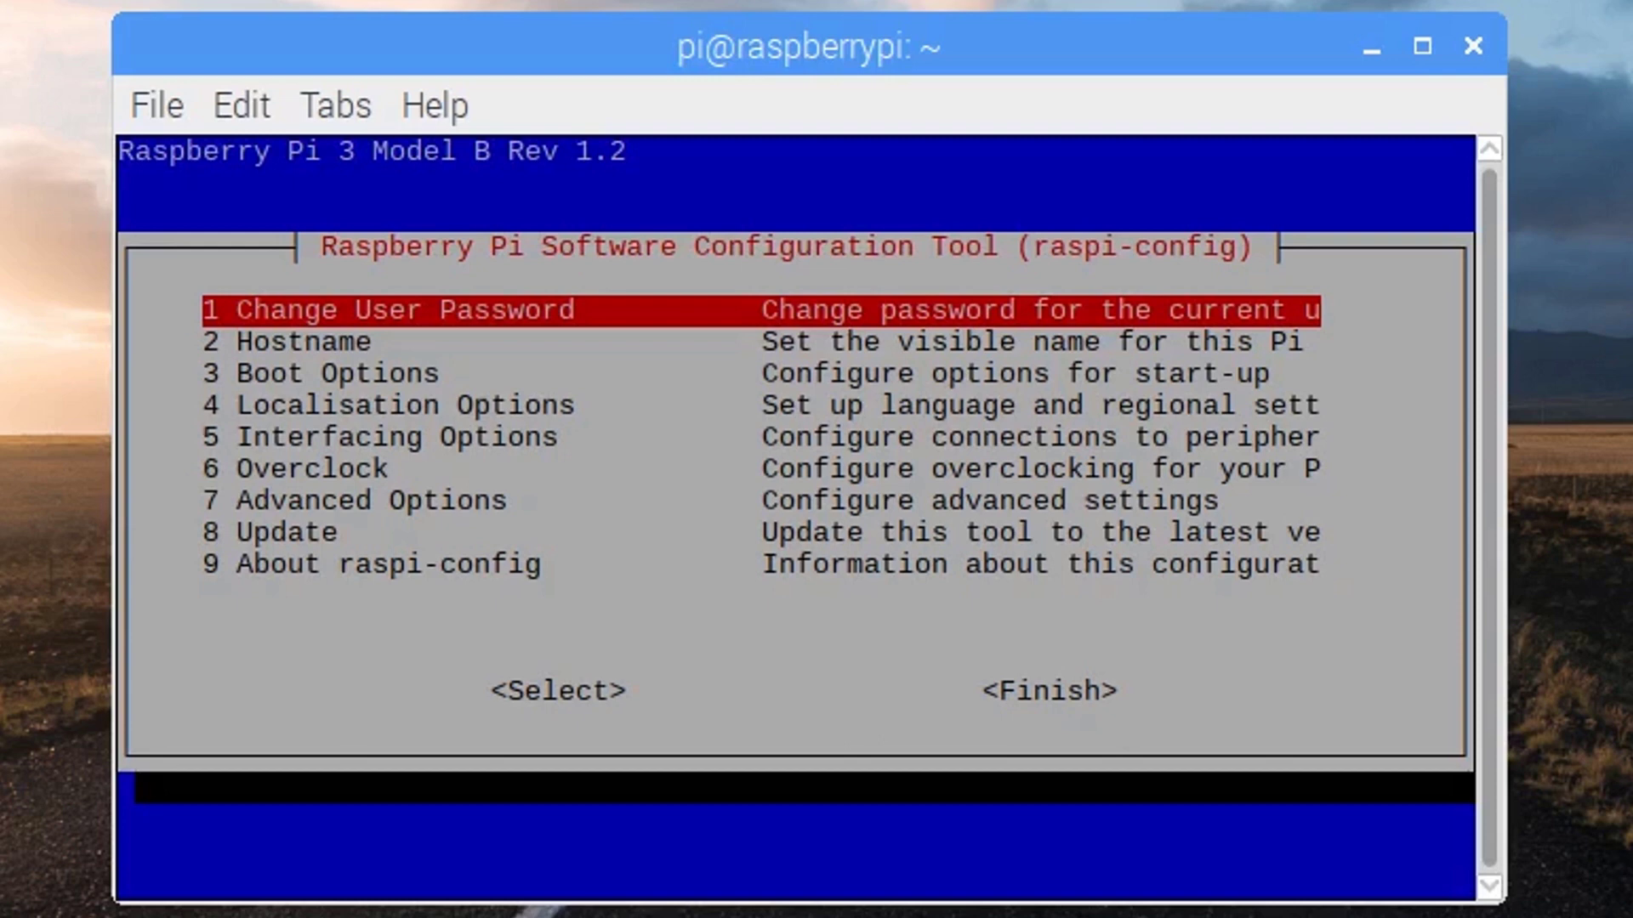
# Change the user password, entering the new password twice
pyautogui.press('Return')
pyautogui.press('Return')
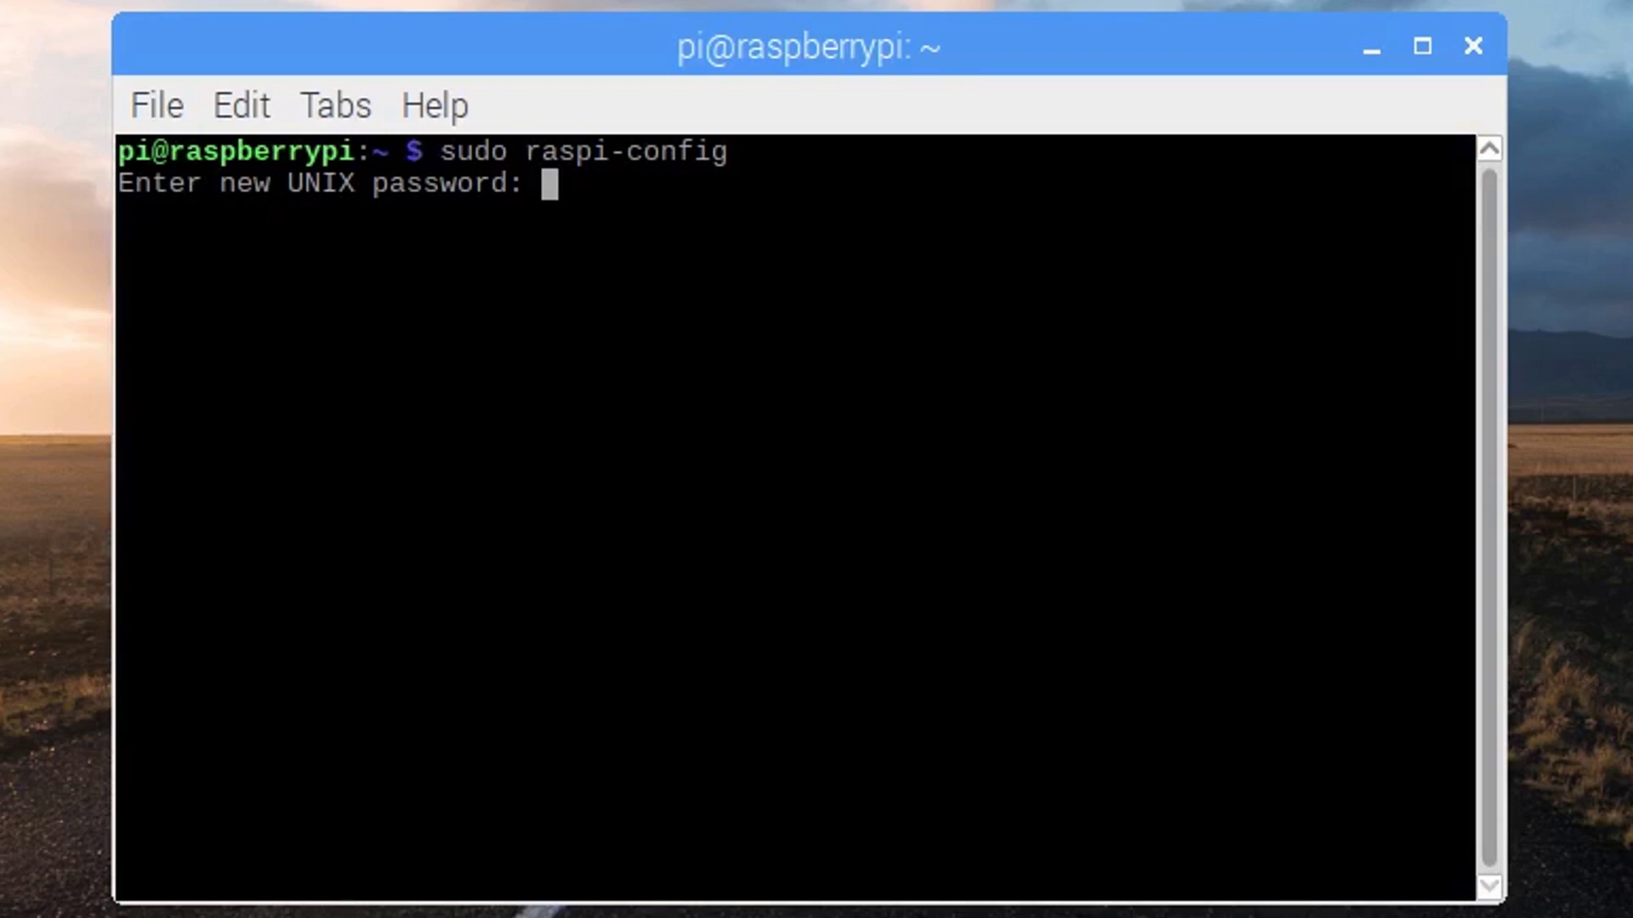
pyautogui.press('Return')
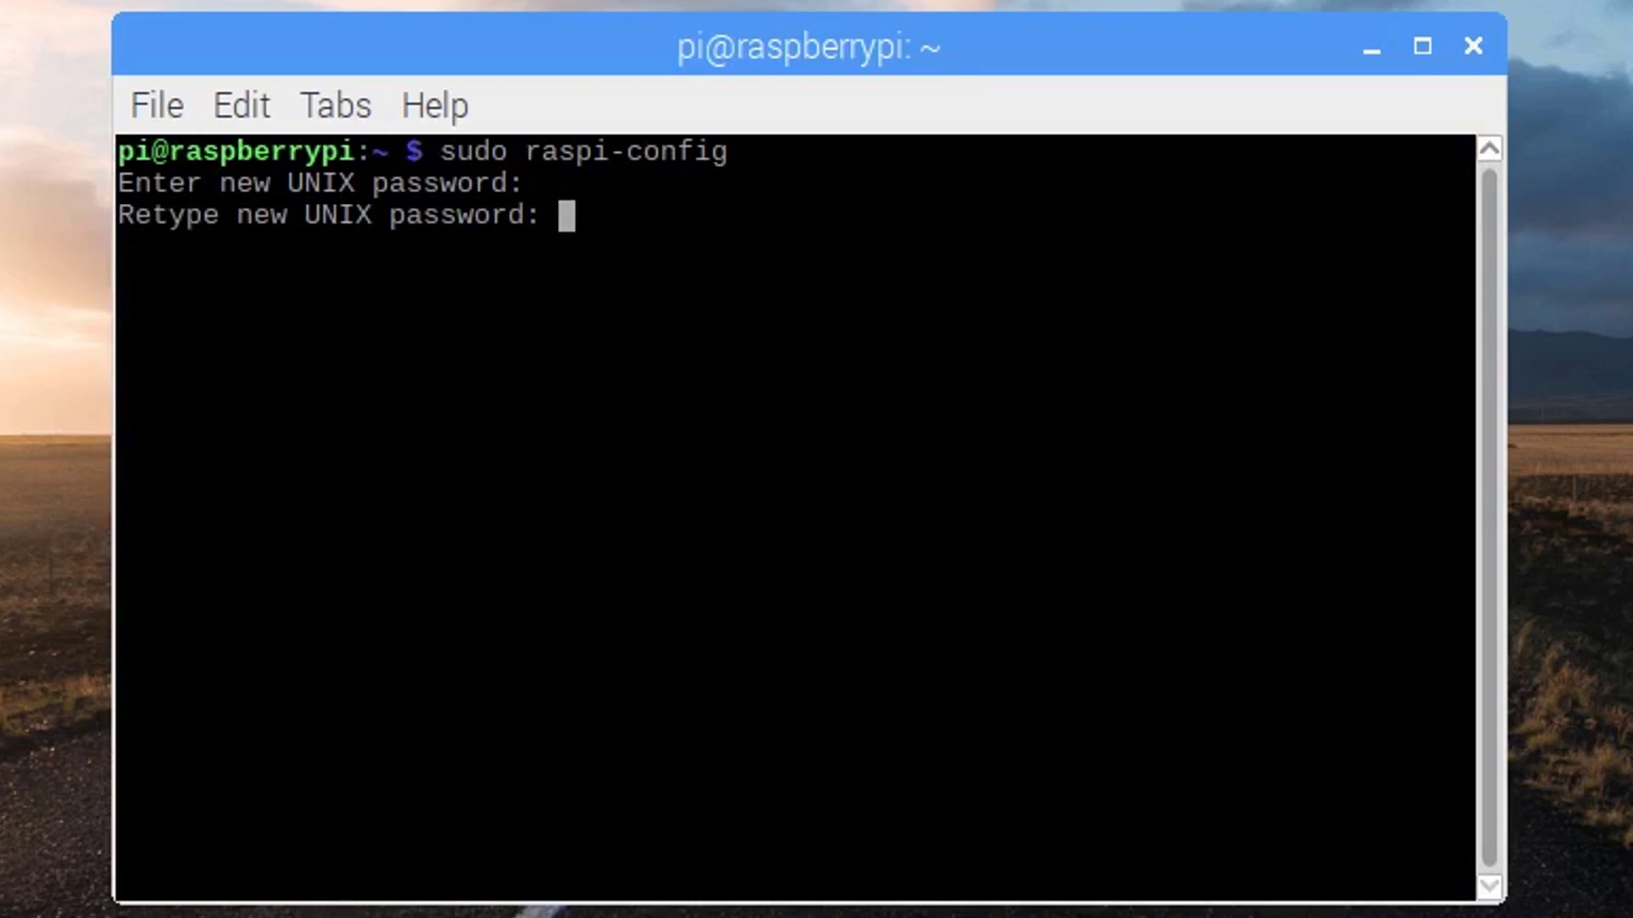
pyautogui.press('Return')
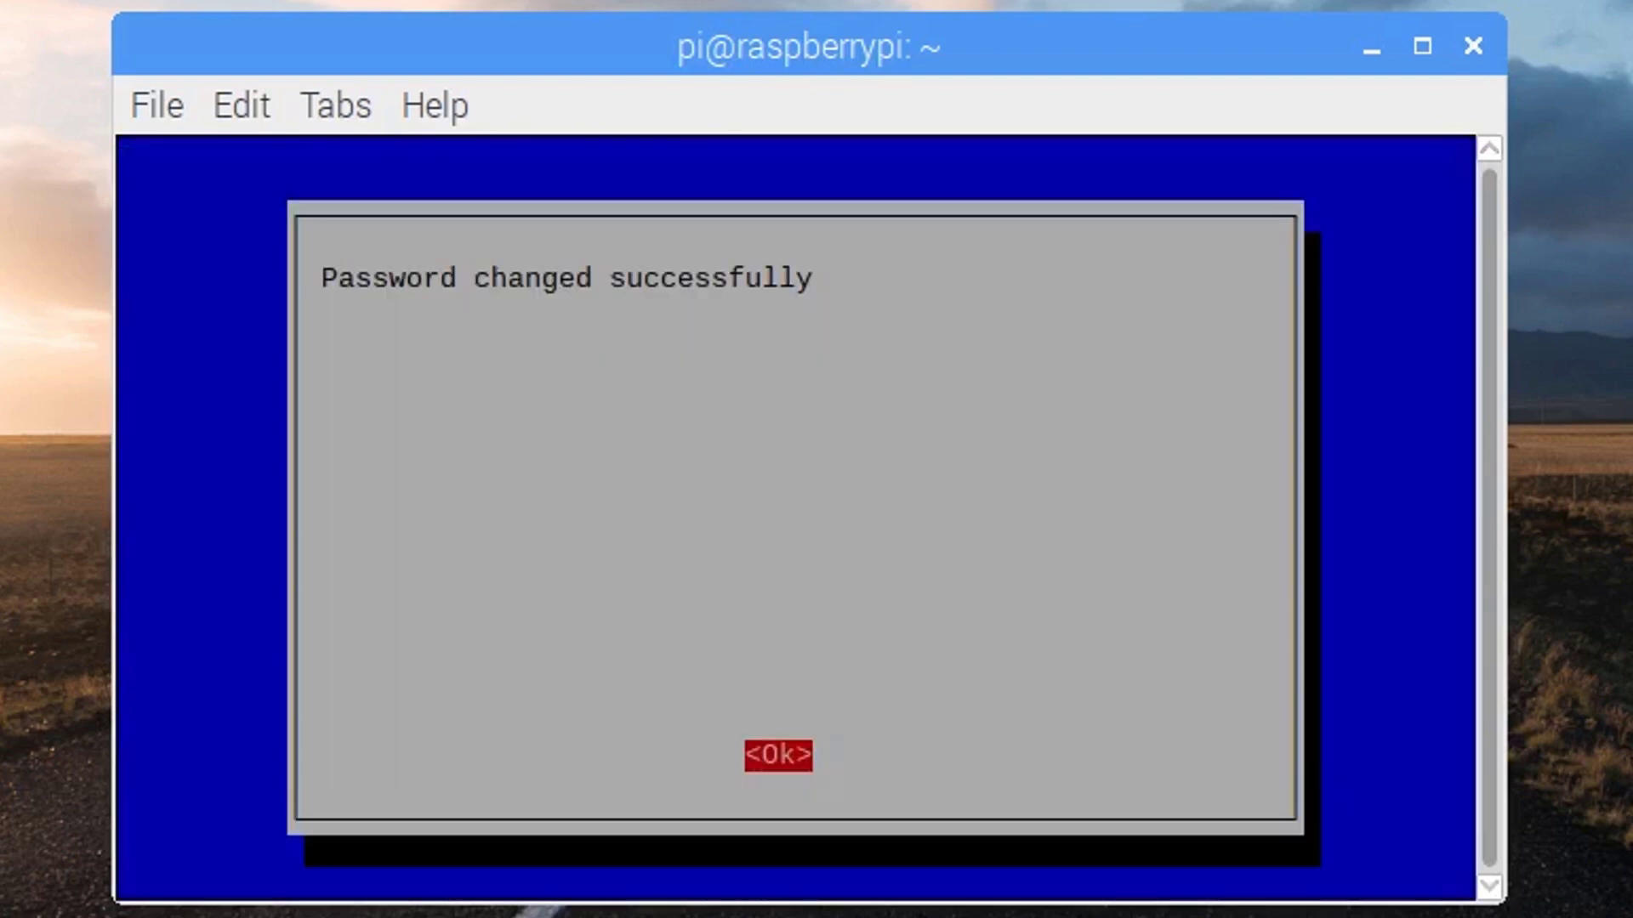
pyautogui.press('Return')
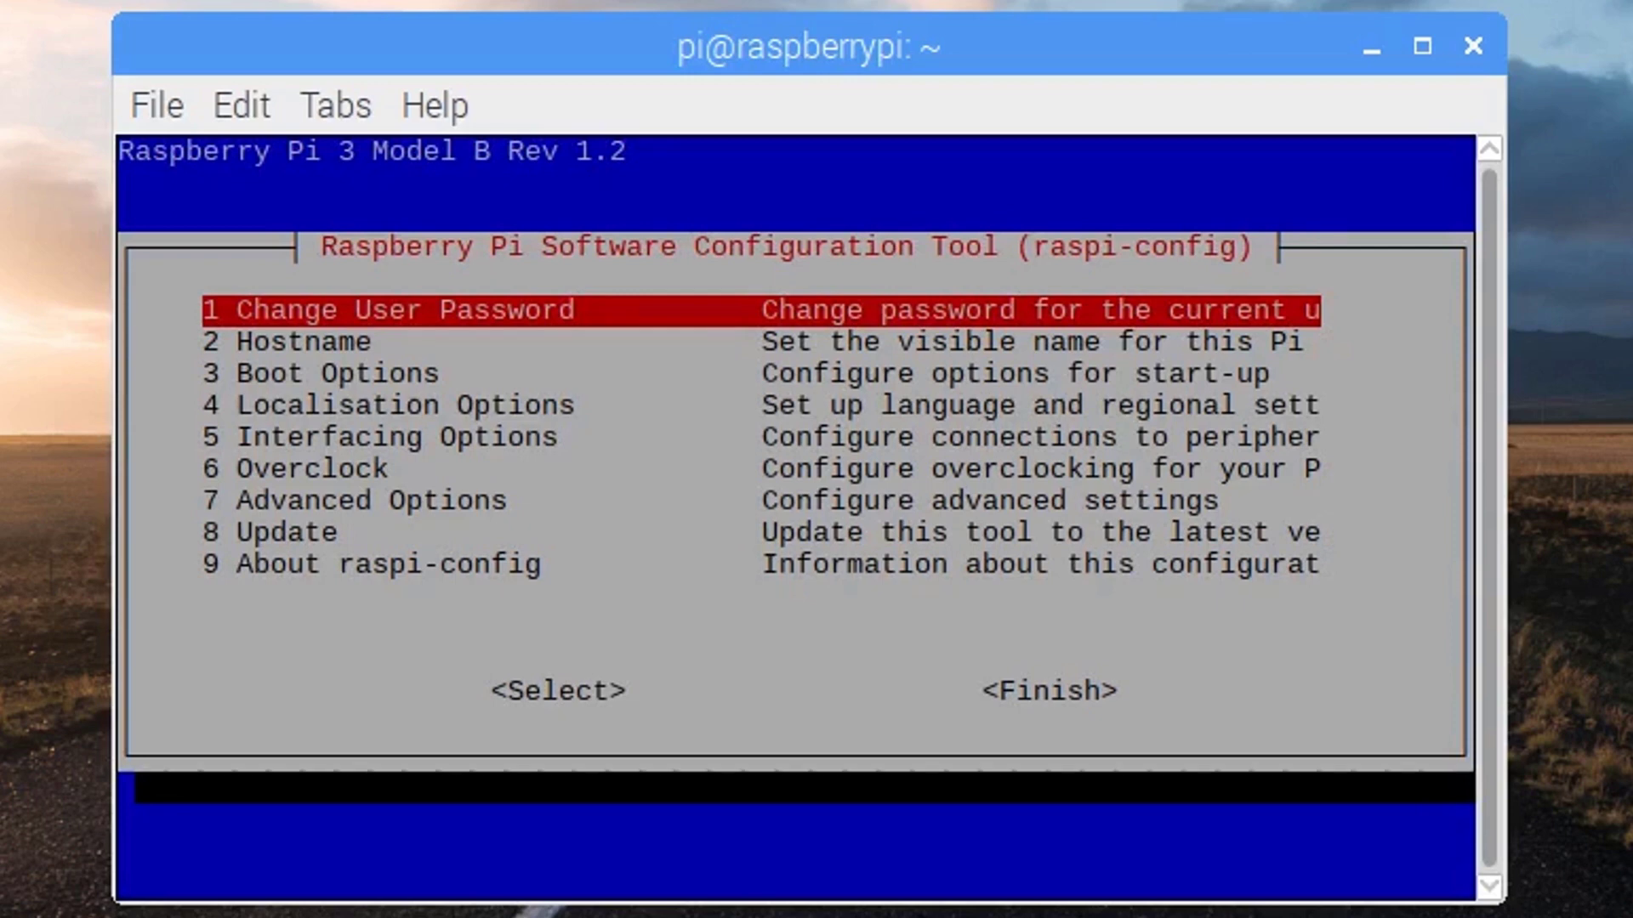
# Expand the root filesystem via Advanced Options > A1 Expand Filesystem
pyautogui.press('Down')
pyautogui.press('Down')
pyautogui.press('Down')
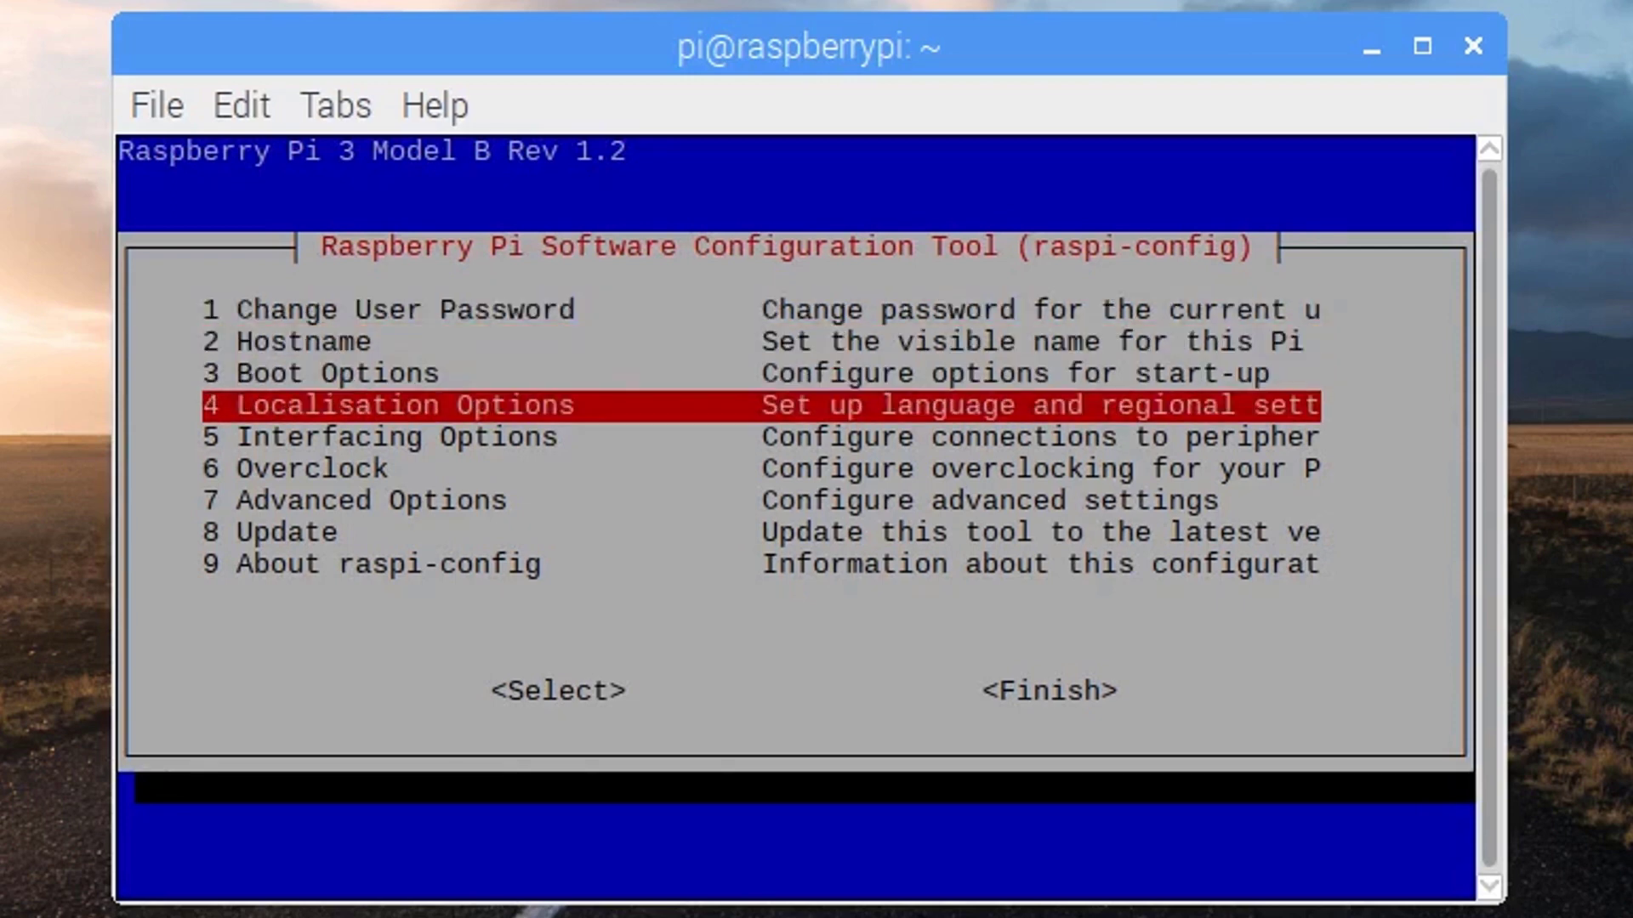
pyautogui.press('Down')
pyautogui.press('Down')
pyautogui.press('Down')
pyautogui.press('Return')
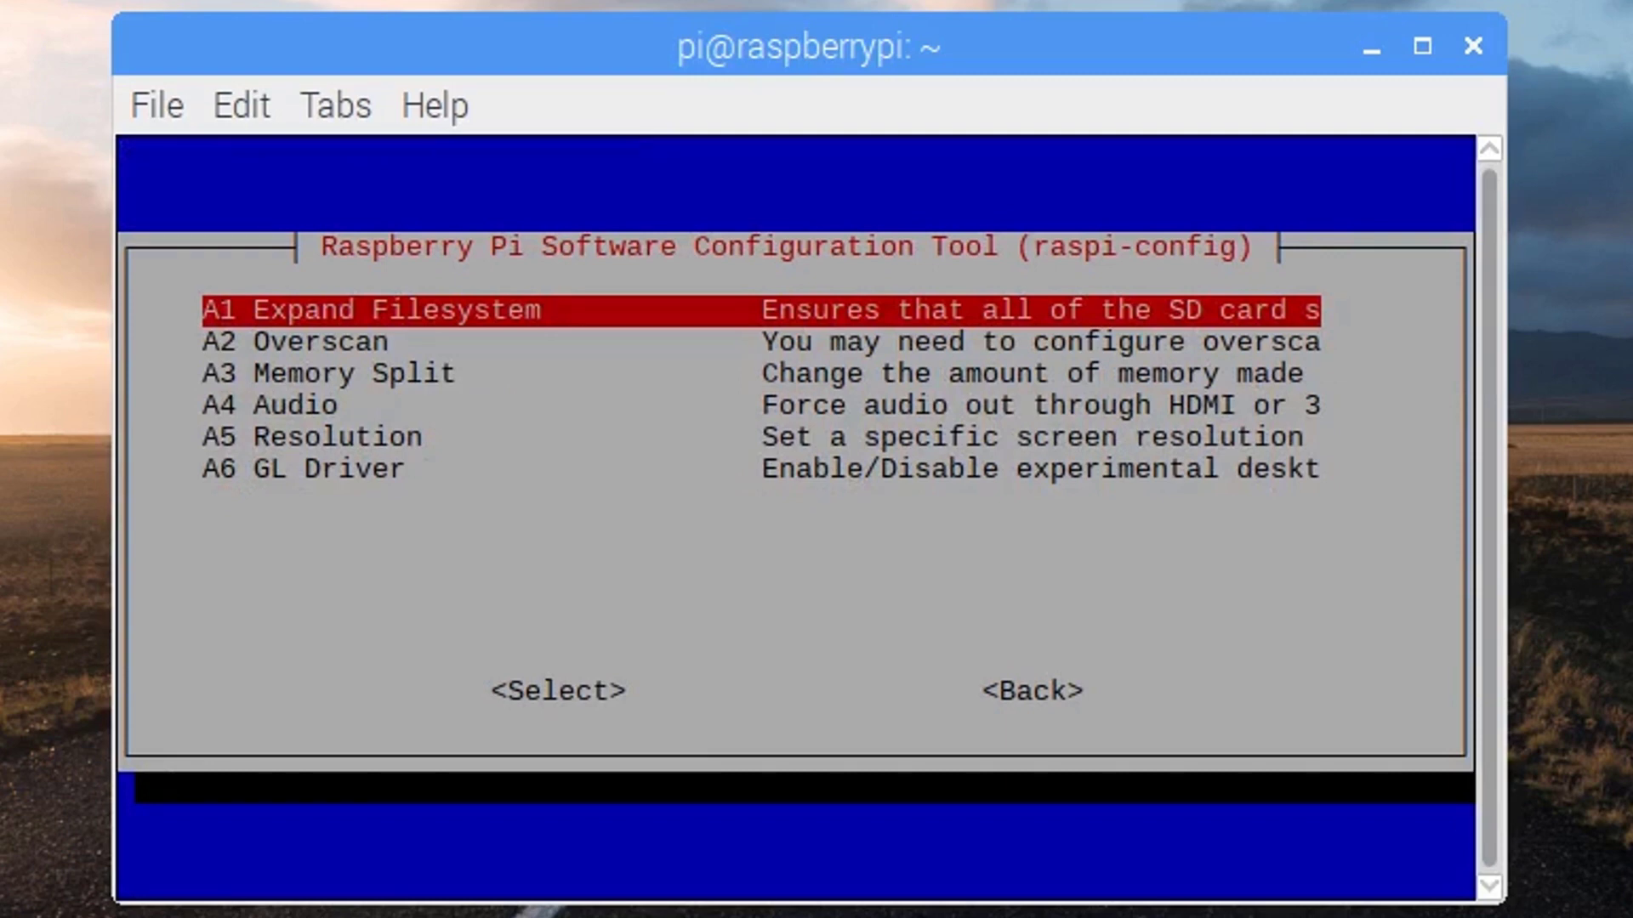
pyautogui.press('Return')
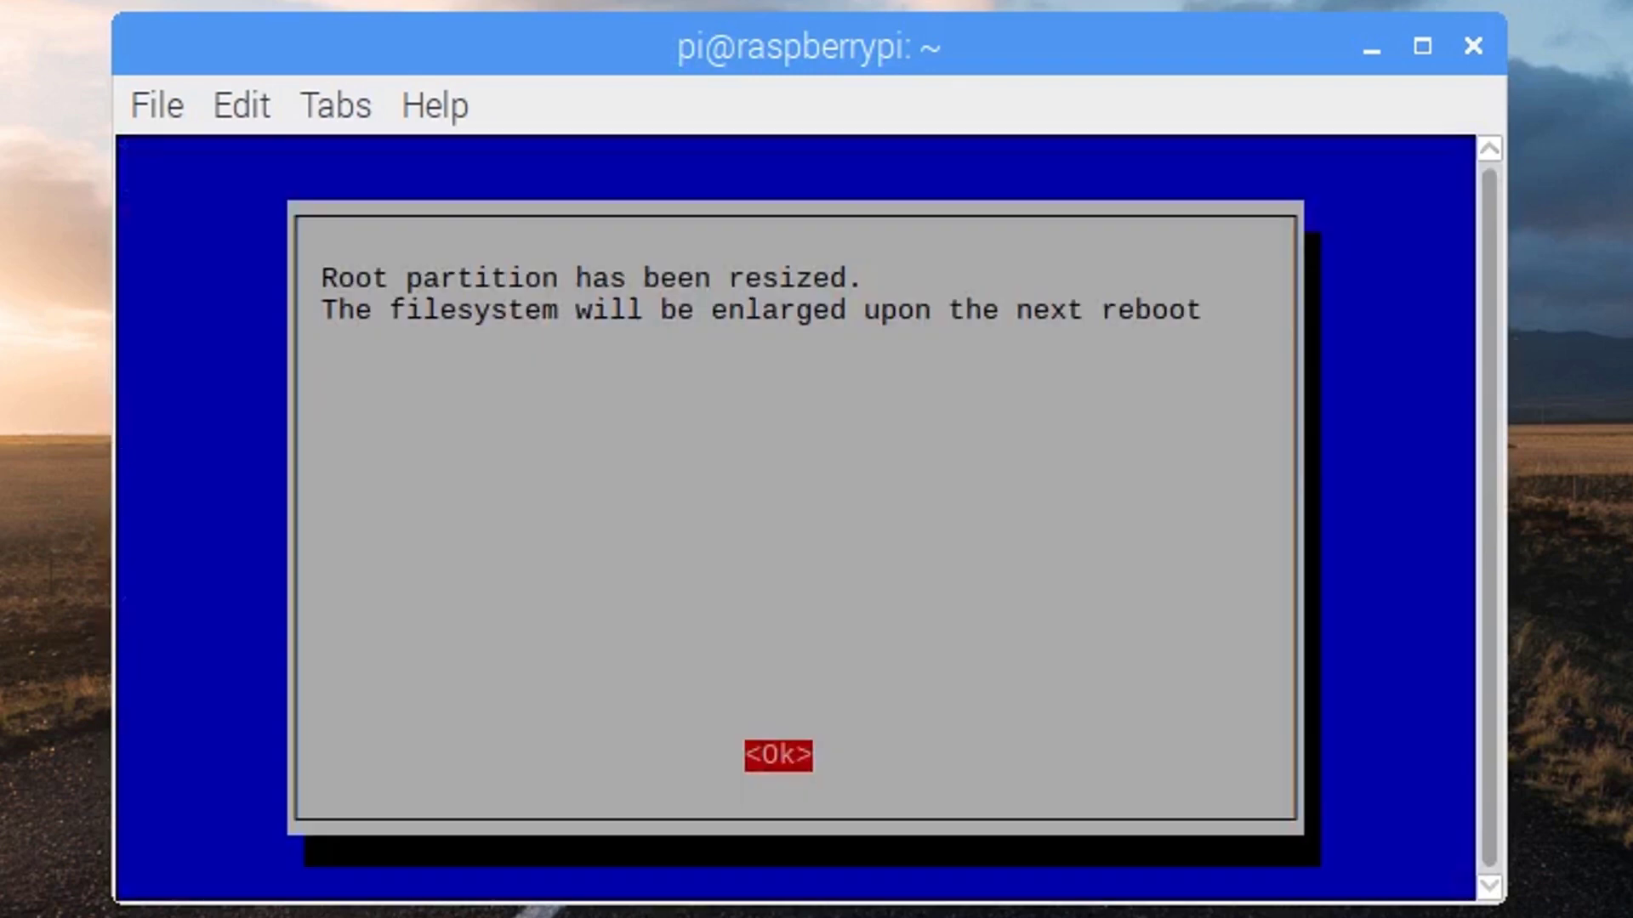
pyautogui.press('Return')
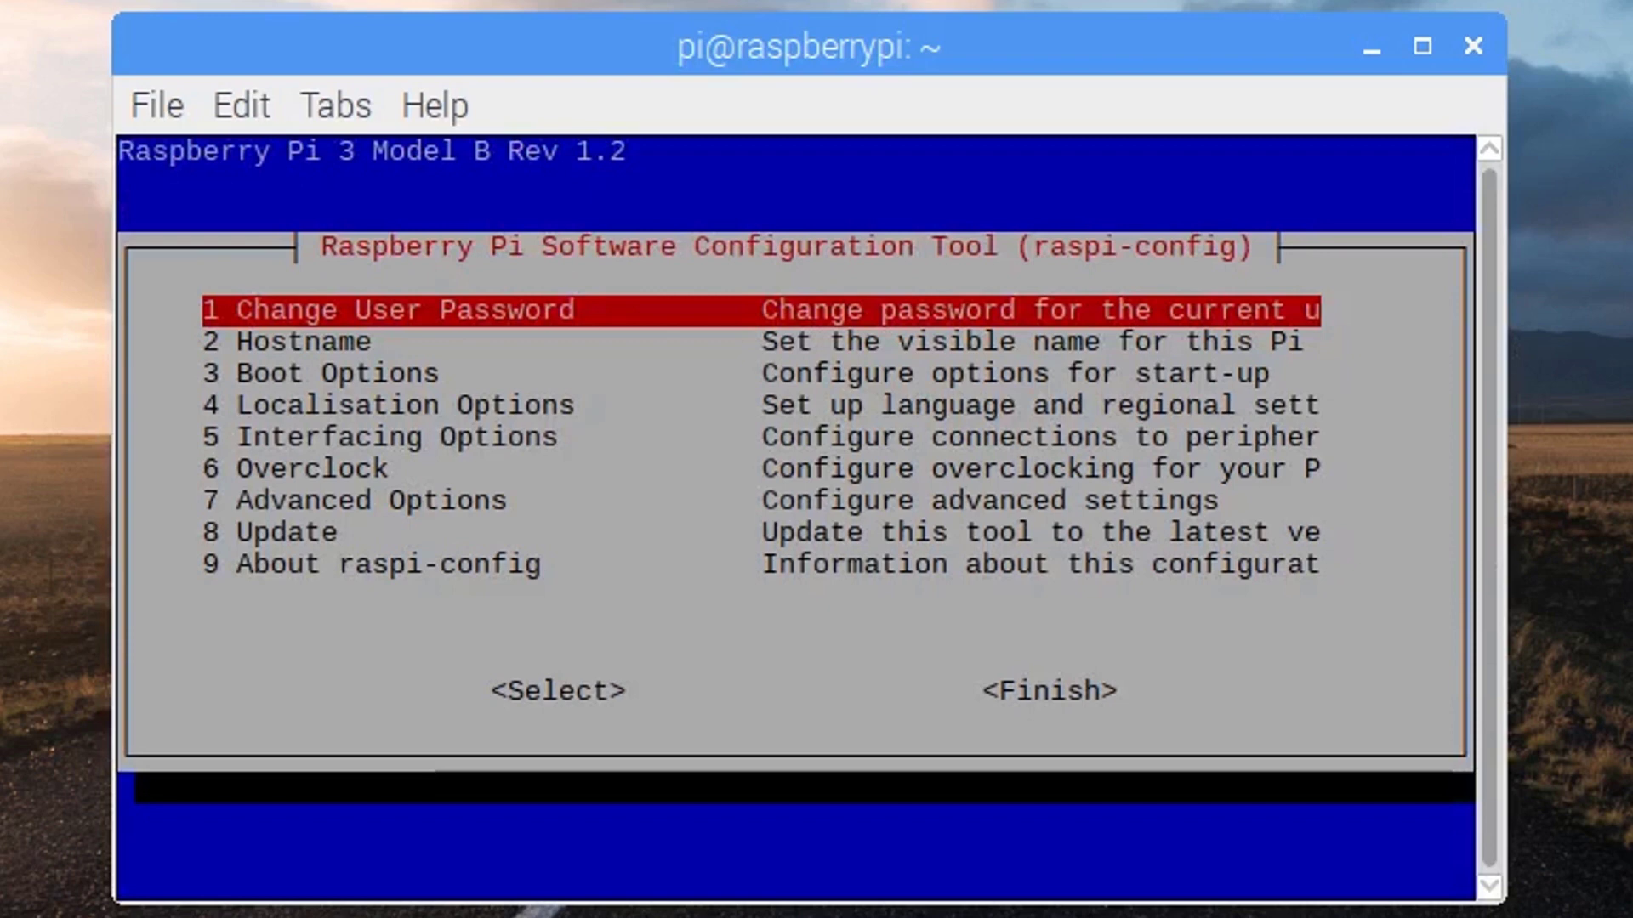
# Set the screen resolution to 1920x1080 60Hz (DMT Mode 82) under Advanced Options > A5 Resolution
pyautogui.press('Down')
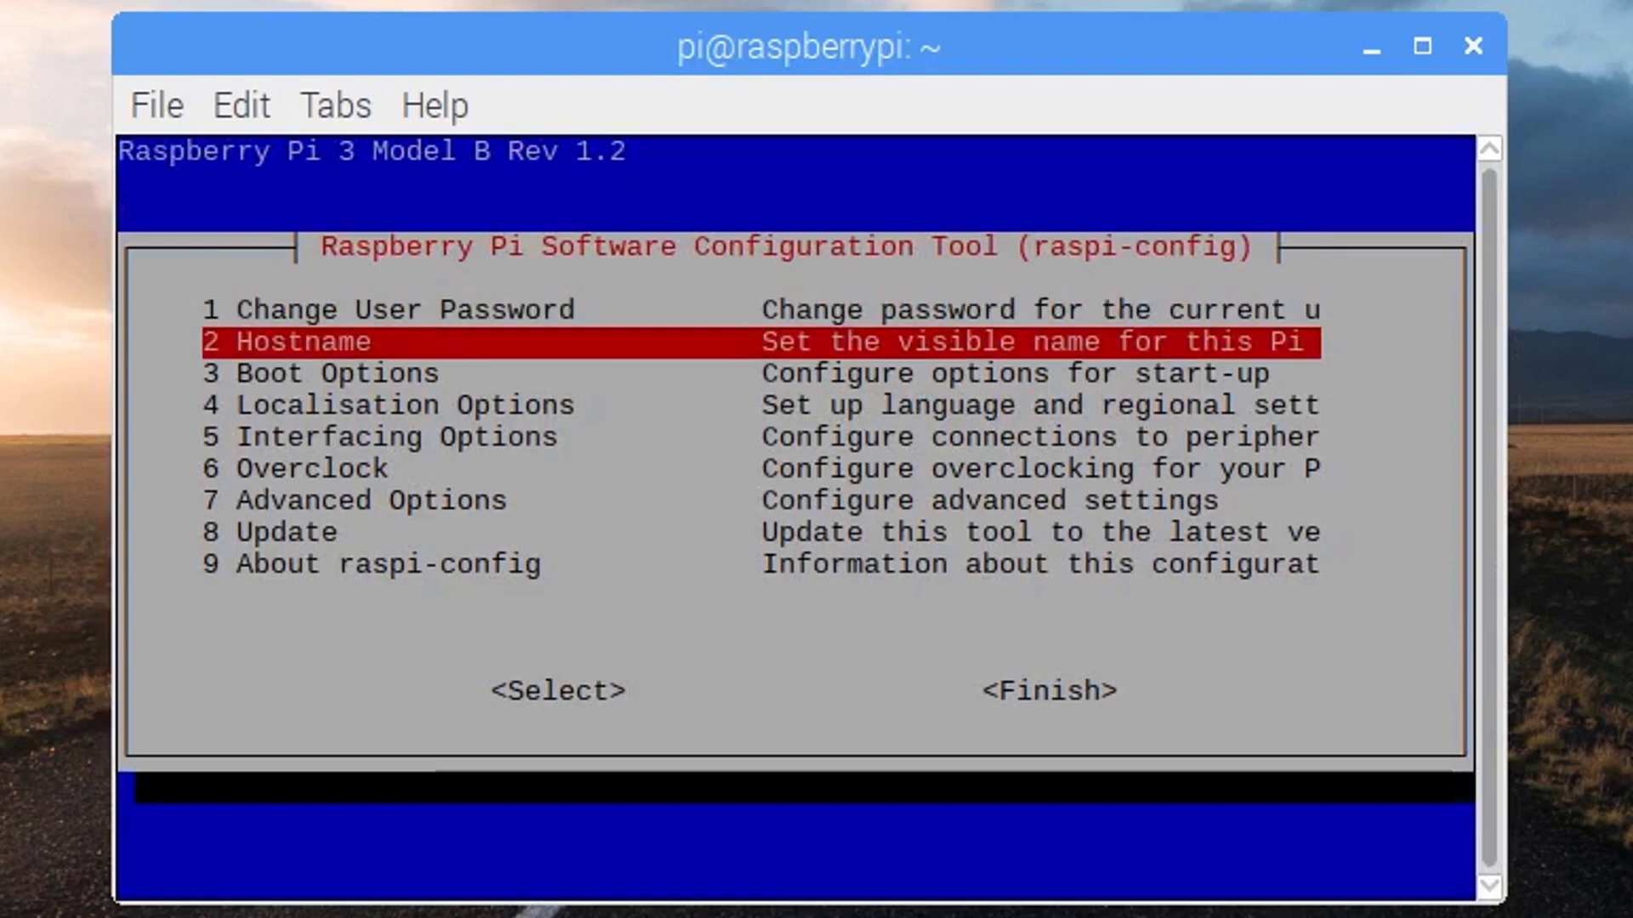
pyautogui.press('Down')
pyautogui.press('Down')
pyautogui.press('Down')
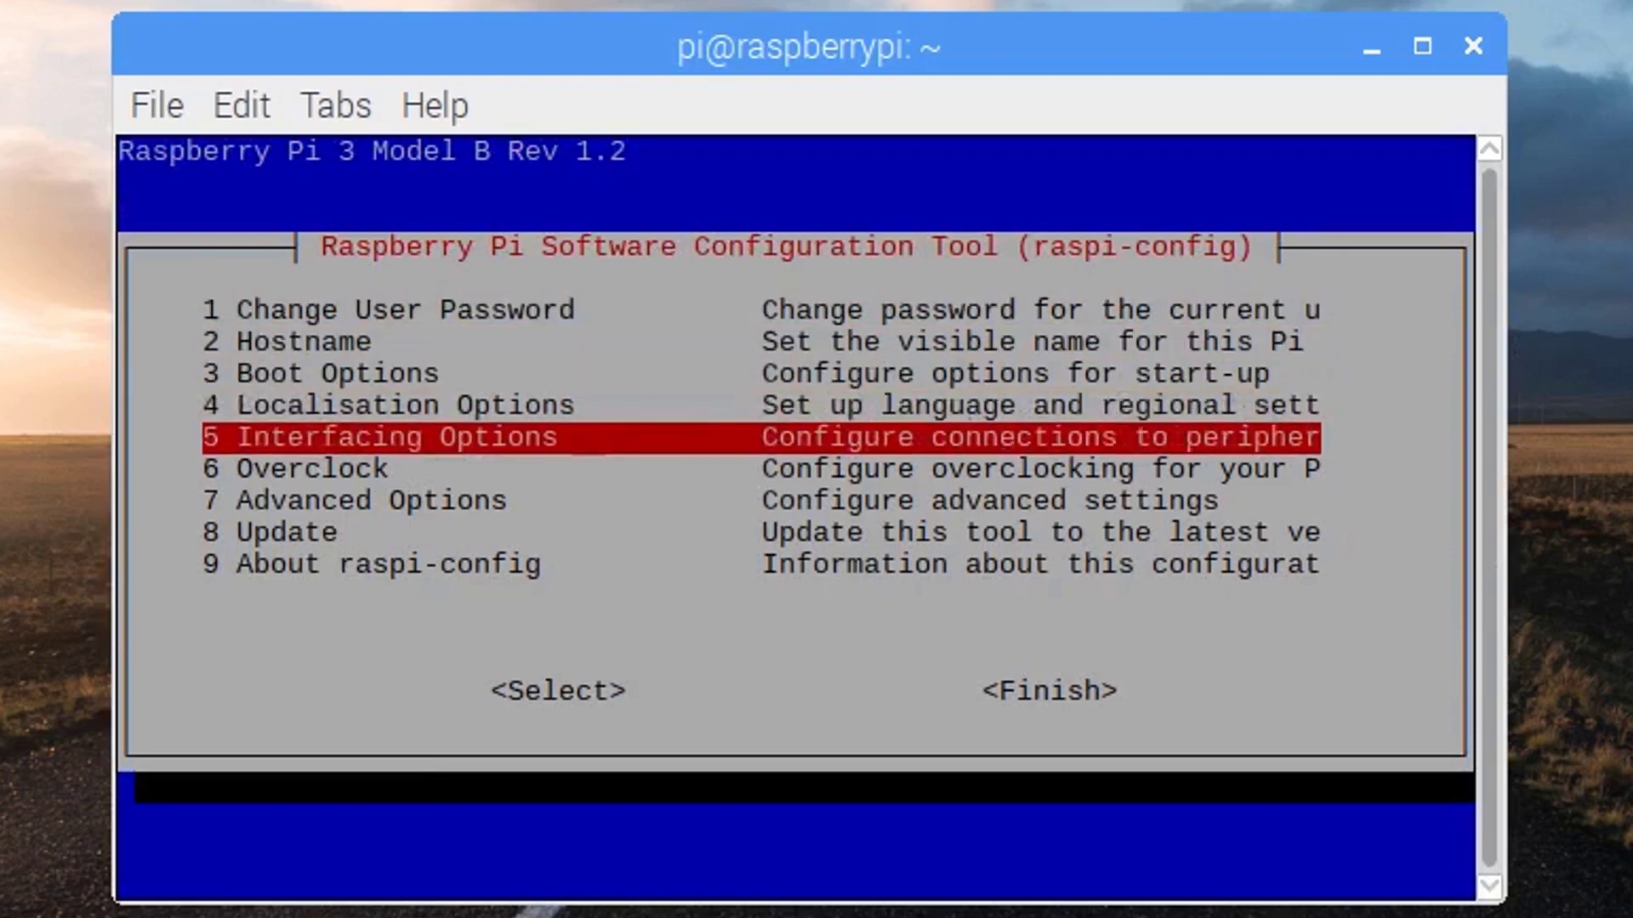
pyautogui.press('Down')
pyautogui.press('Down')
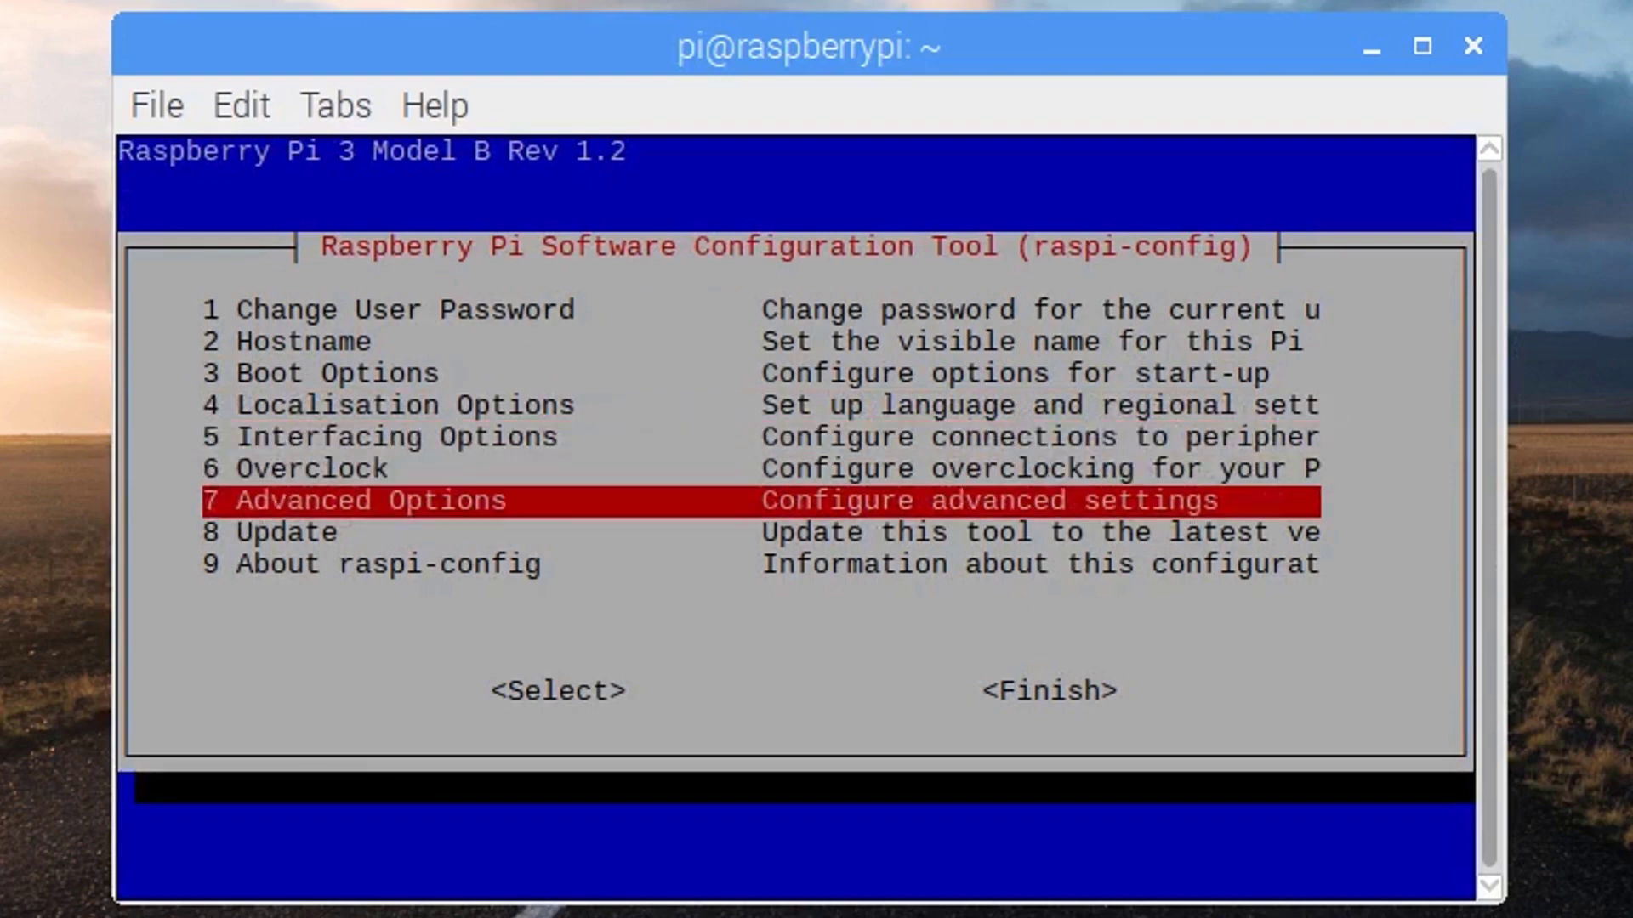
pyautogui.press('Return')
pyautogui.press('Down')
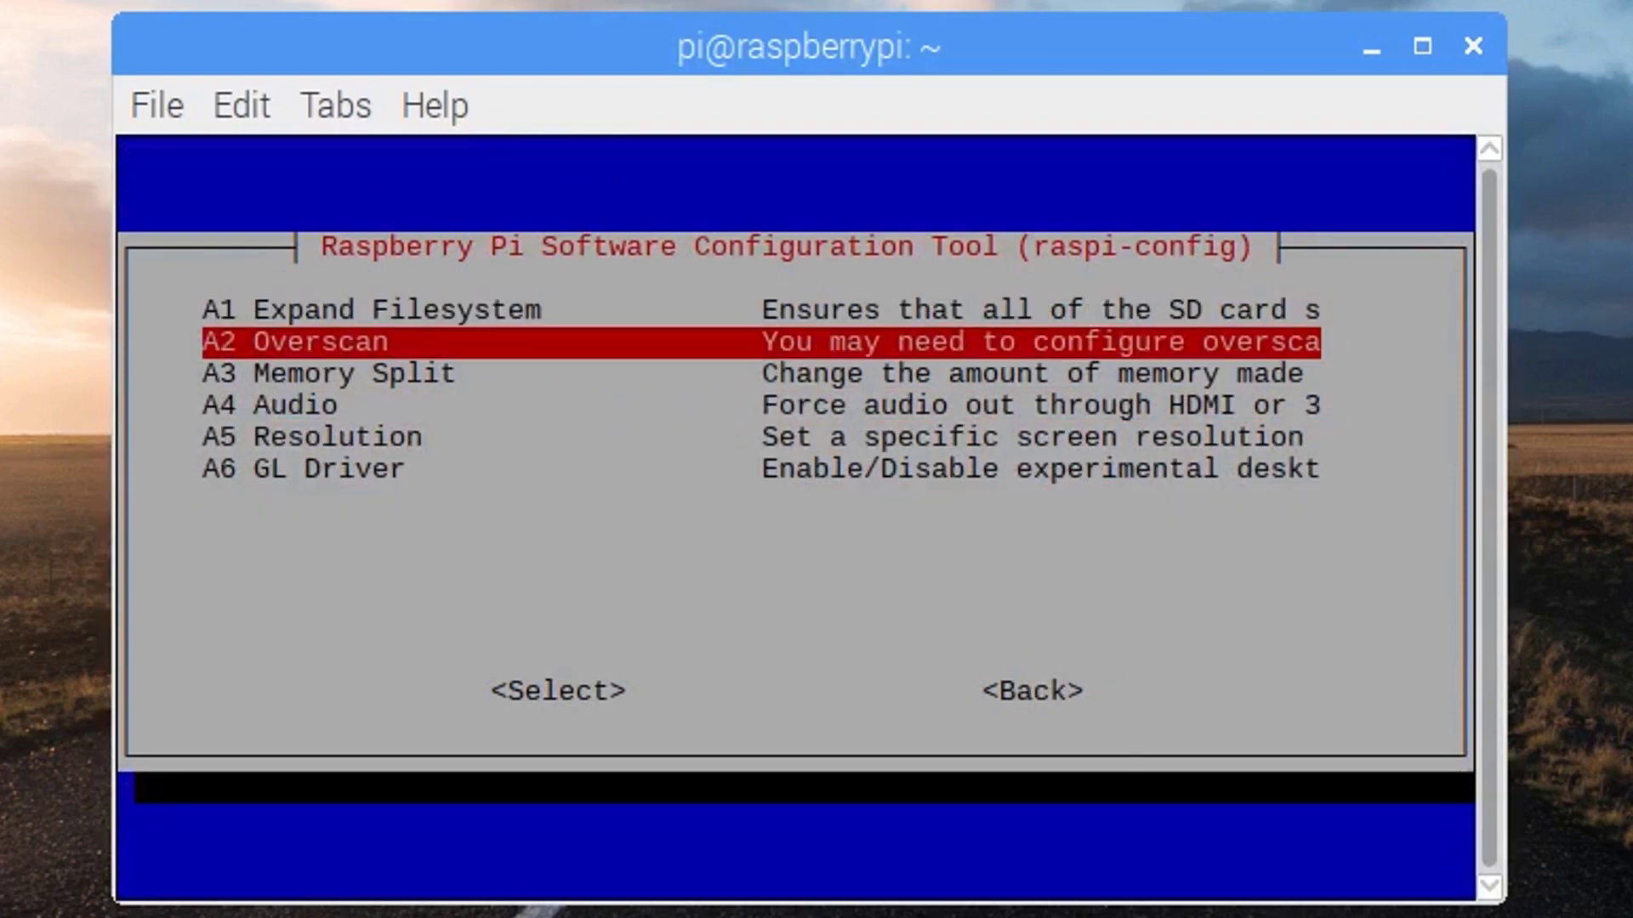
pyautogui.press('Down')
pyautogui.press('Down')
pyautogui.press('Down')
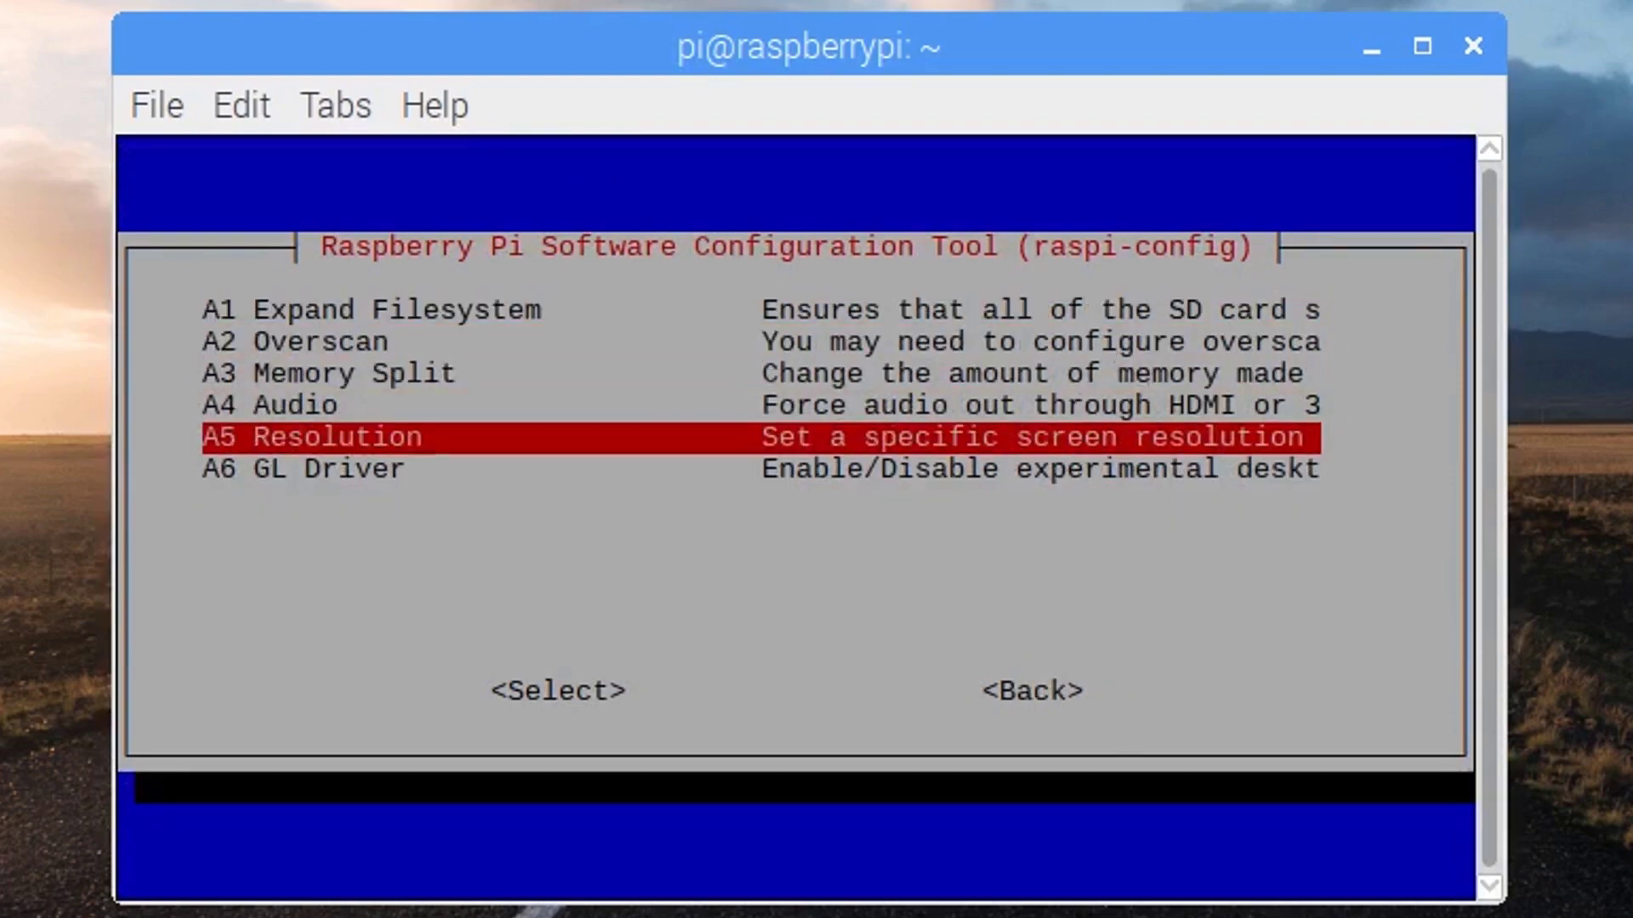
pyautogui.press('Return')
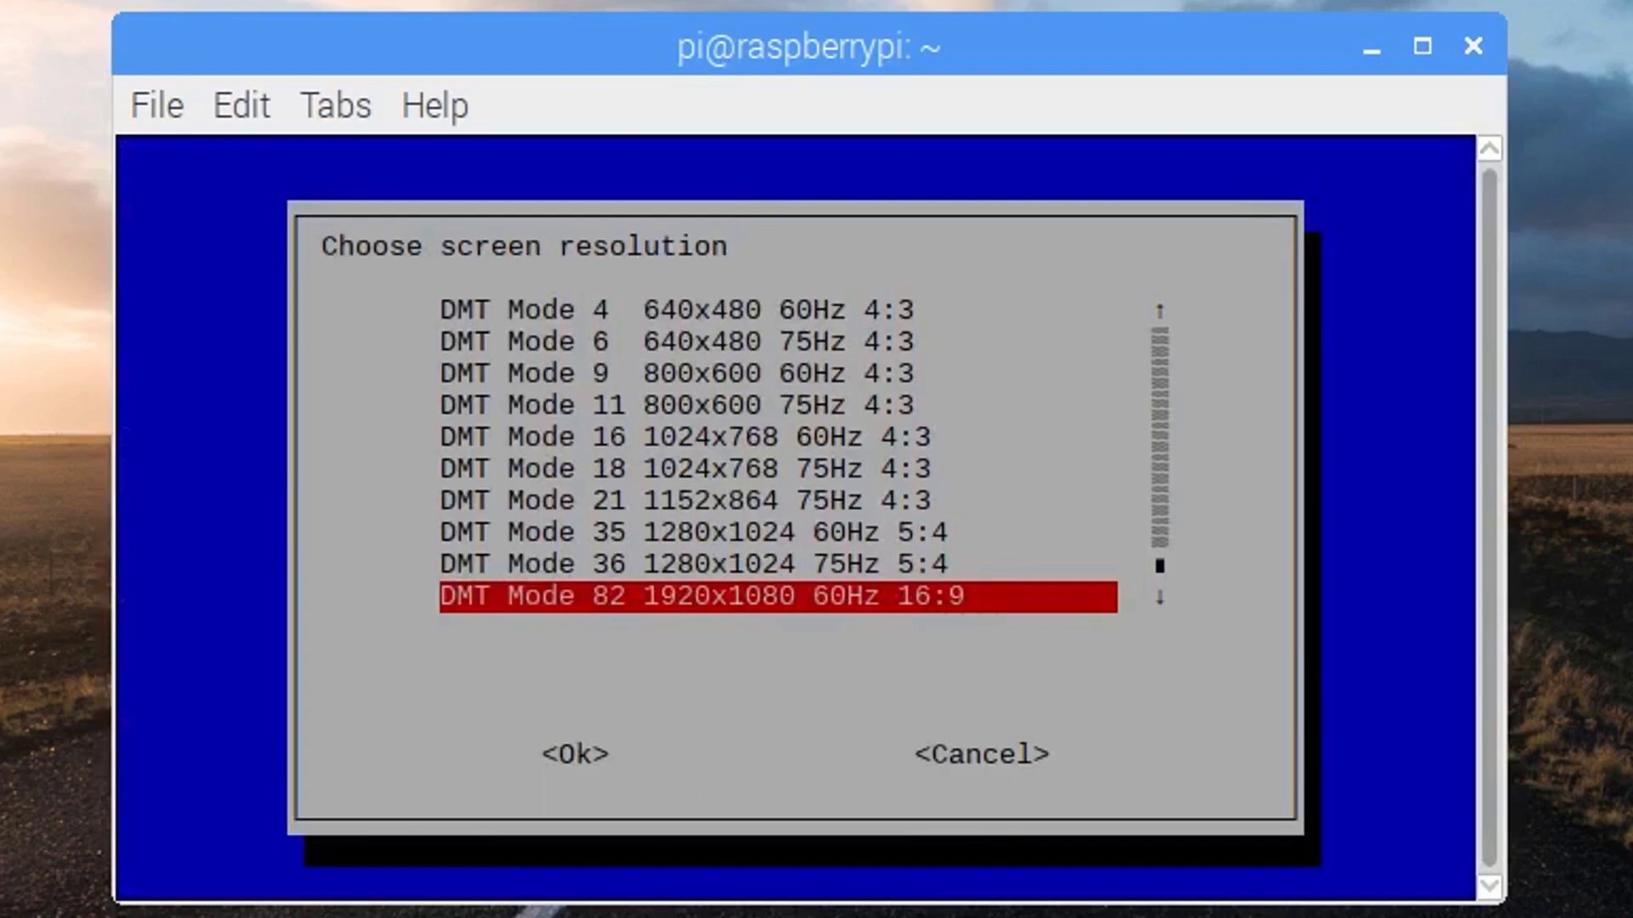
pyautogui.press('Up')
pyautogui.press('Up')
pyautogui.press('Up')
pyautogui.press('Up')
pyautogui.press('Up')
pyautogui.press('Up')
pyautogui.press('Up')
pyautogui.press('Up')
pyautogui.press('Up')
pyautogui.press('Up')
pyautogui.press('Up')
pyautogui.press('Up')
pyautogui.press('Up')
pyautogui.press('Up')
pyautogui.press('Up')
pyautogui.press('Up')
pyautogui.press('Up')
pyautogui.press('Up')
pyautogui.press('Up')
pyautogui.press('Down')
pyautogui.press('Down')
pyautogui.press('Down')
pyautogui.press('Down')
pyautogui.press('Down')
pyautogui.press('Down')
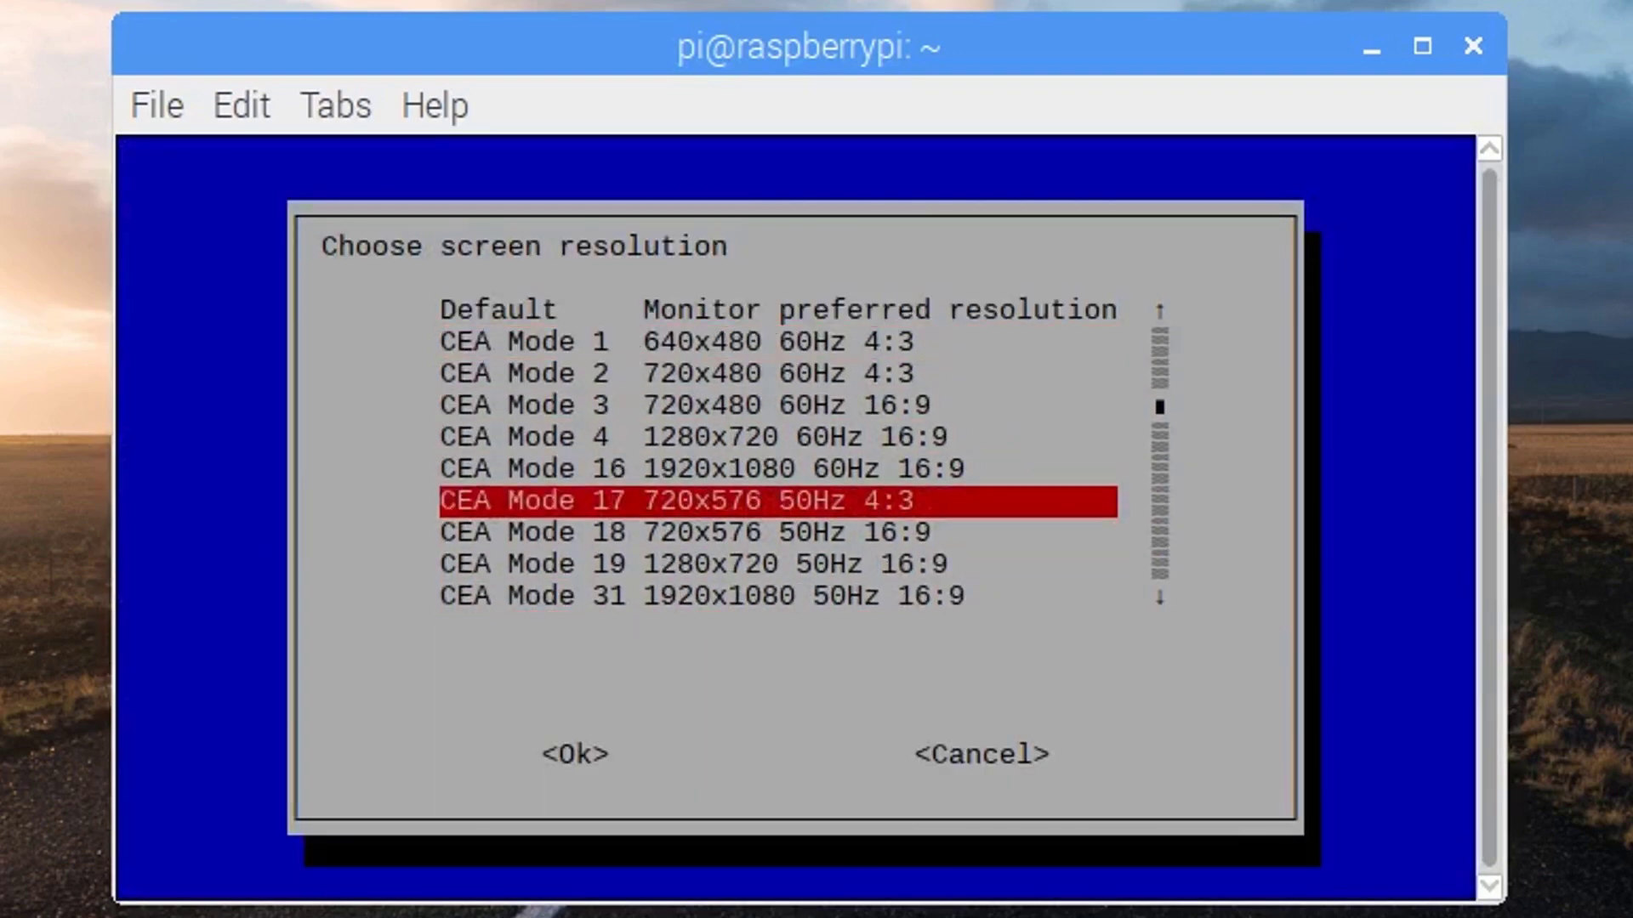
pyautogui.press('Down')
pyautogui.press('Down')
pyautogui.press('Down')
pyautogui.press('Down')
pyautogui.press('Down')
pyautogui.press('Down')
pyautogui.press('Down')
pyautogui.press('Down')
pyautogui.press('Down')
pyautogui.press('Down')
pyautogui.press('Down')
pyautogui.press('Down')
pyautogui.press('Down')
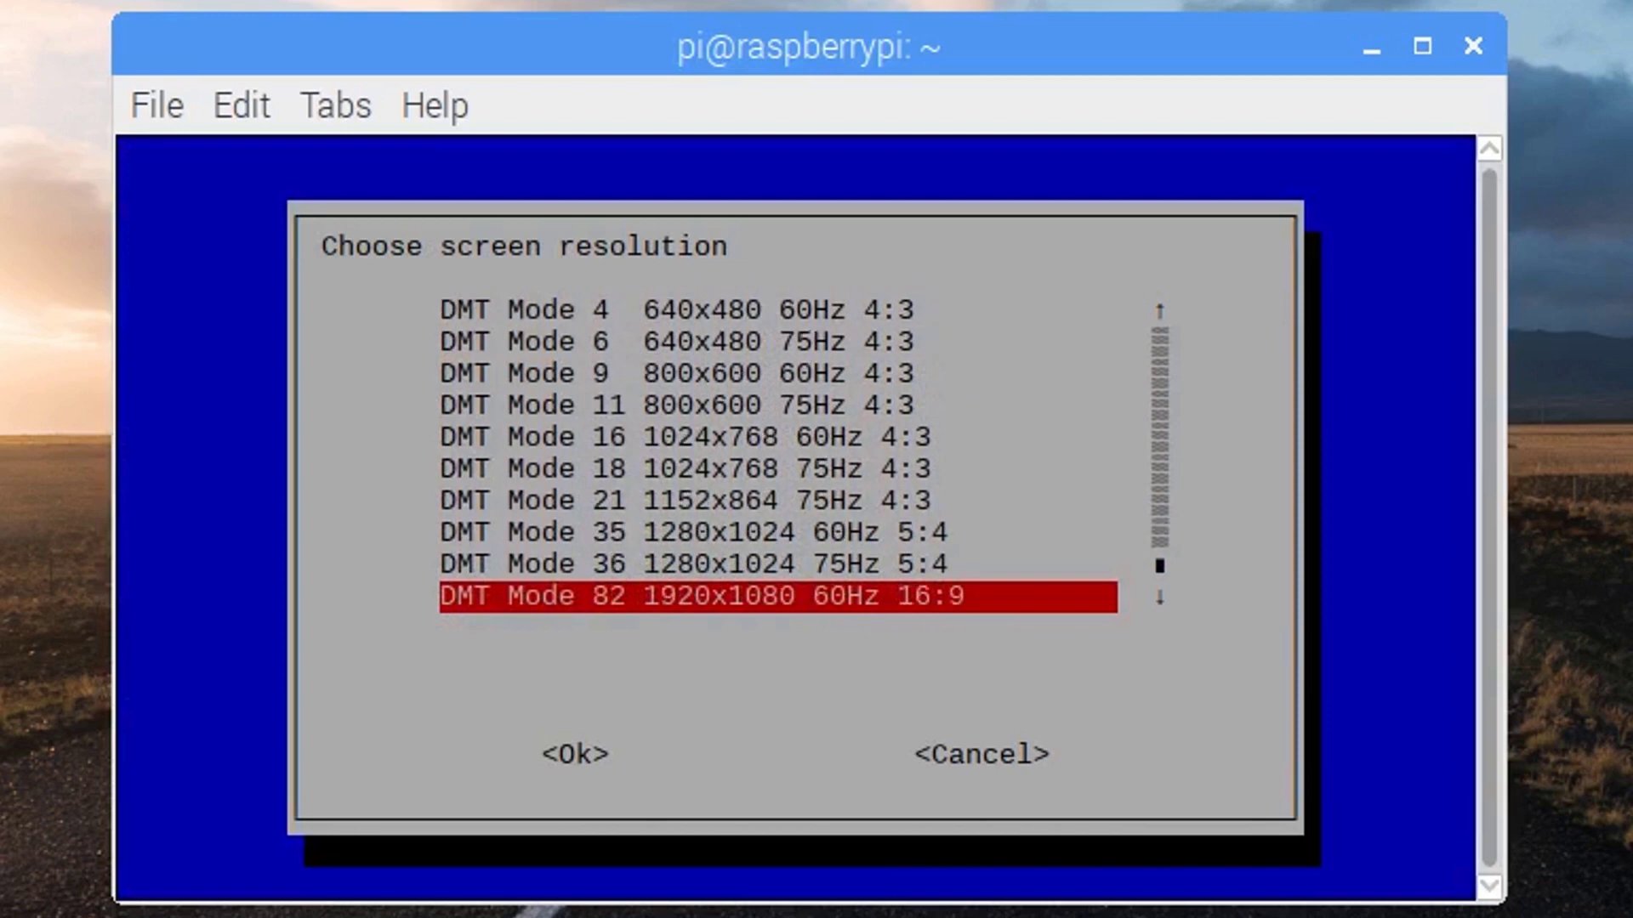
pyautogui.press('Tab')
pyautogui.press('Tab')
pyautogui.press('Return')
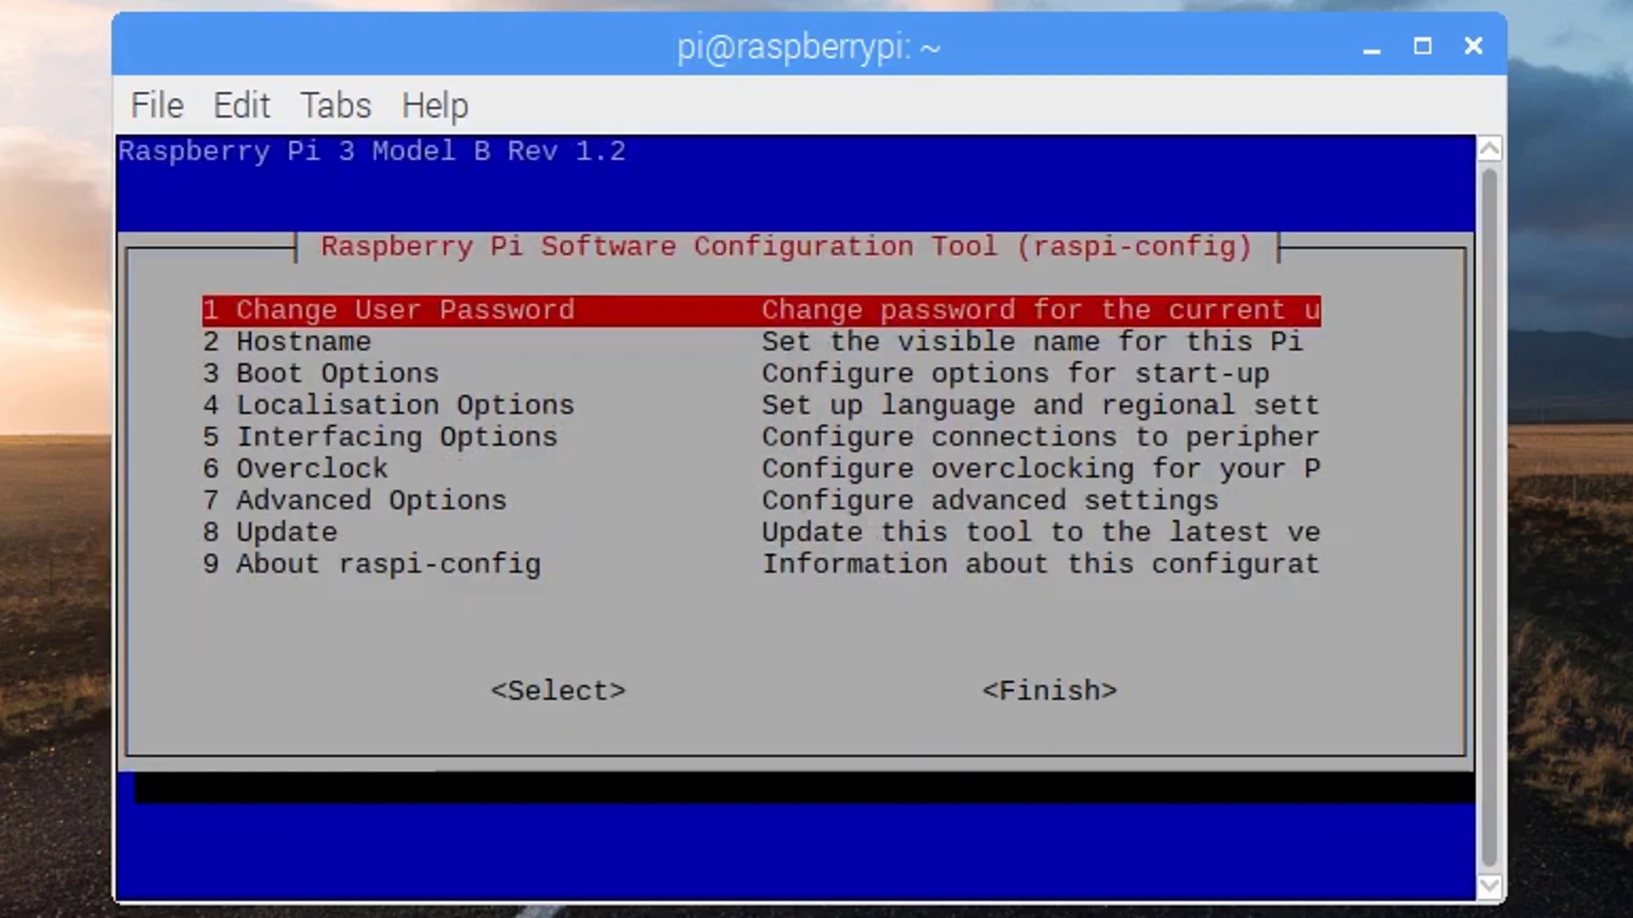
# Enable the VNC Server under Interfacing Options > P3 VNC
pyautogui.press('Down')
pyautogui.press('Down')
pyautogui.press('Down')
pyautogui.press('Down')
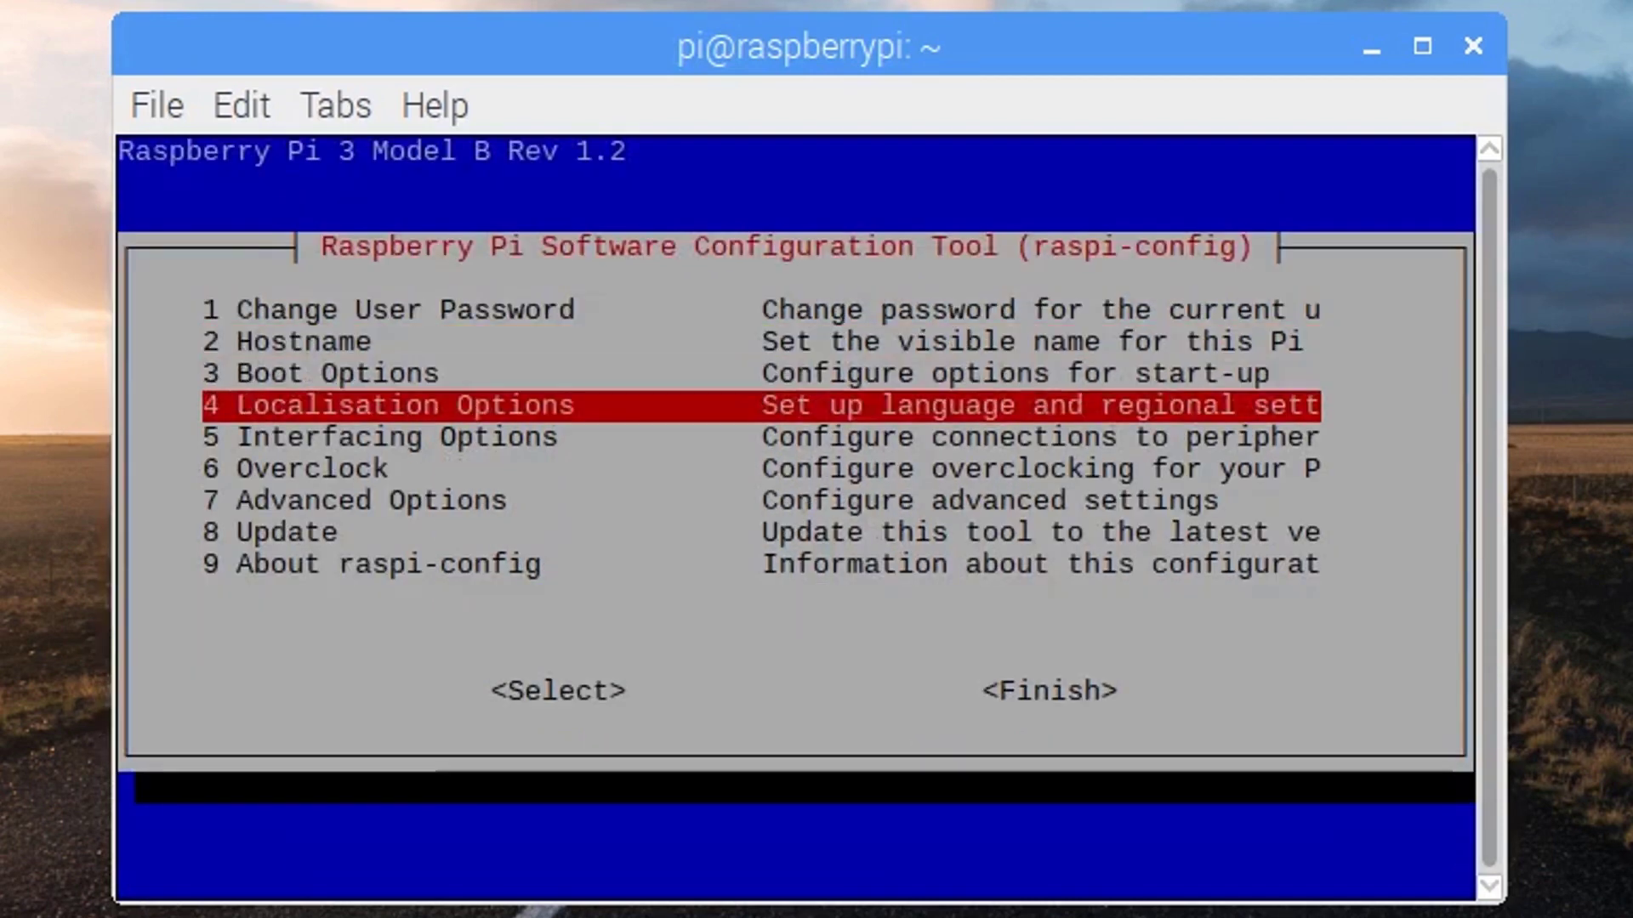
pyautogui.press('Return')
pyautogui.press('Down')
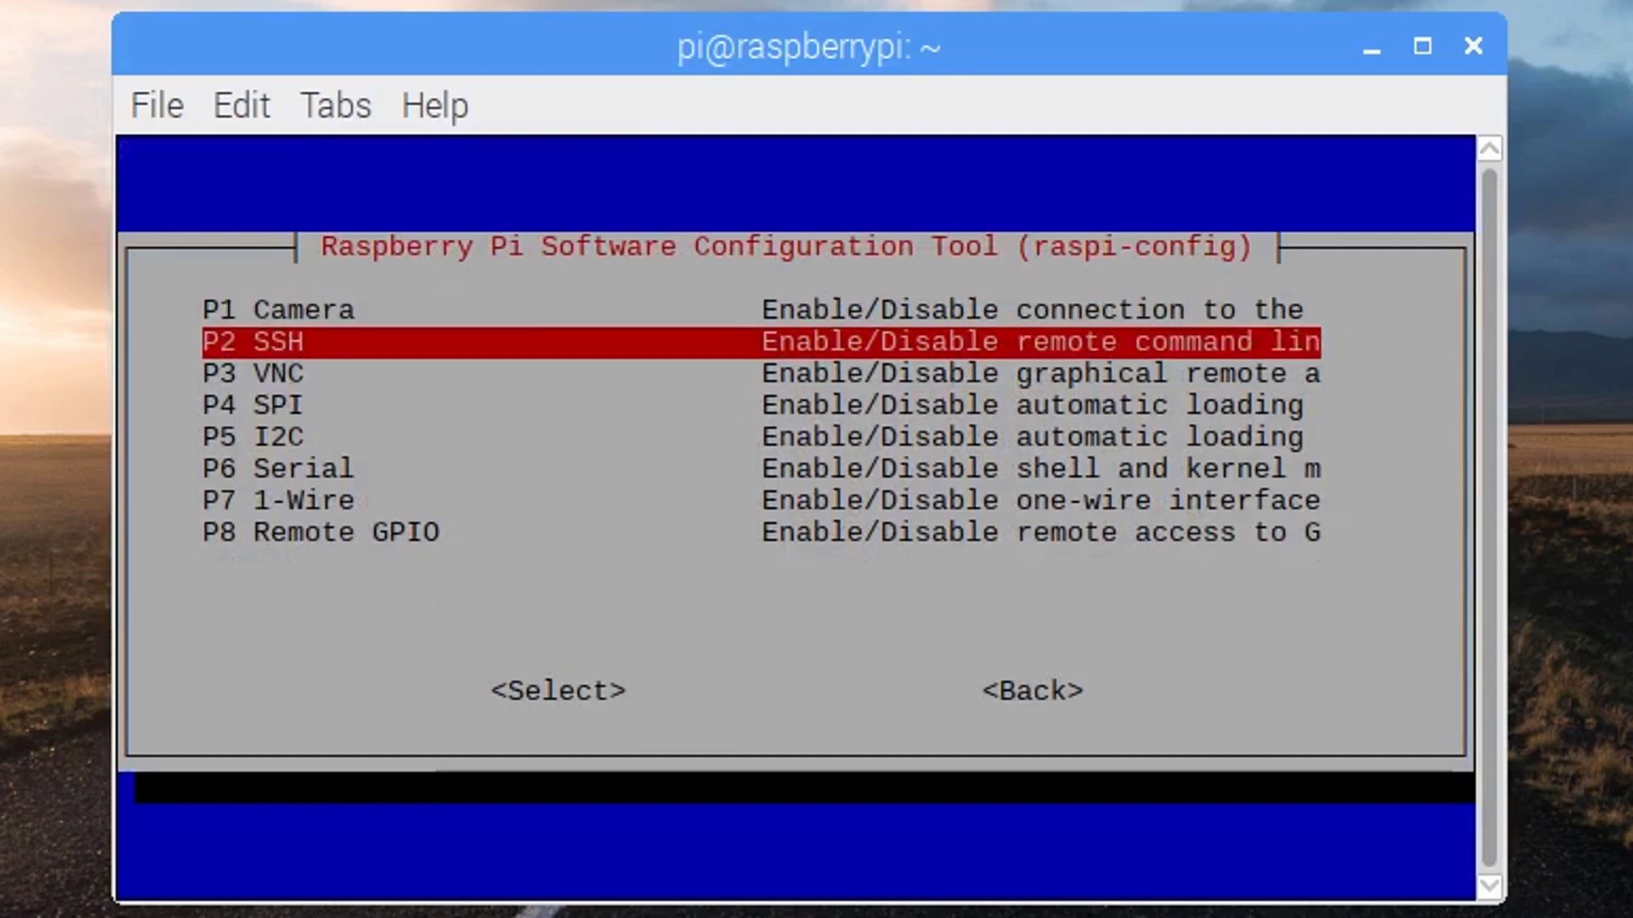
pyautogui.press('Down')
pyautogui.press('Return')
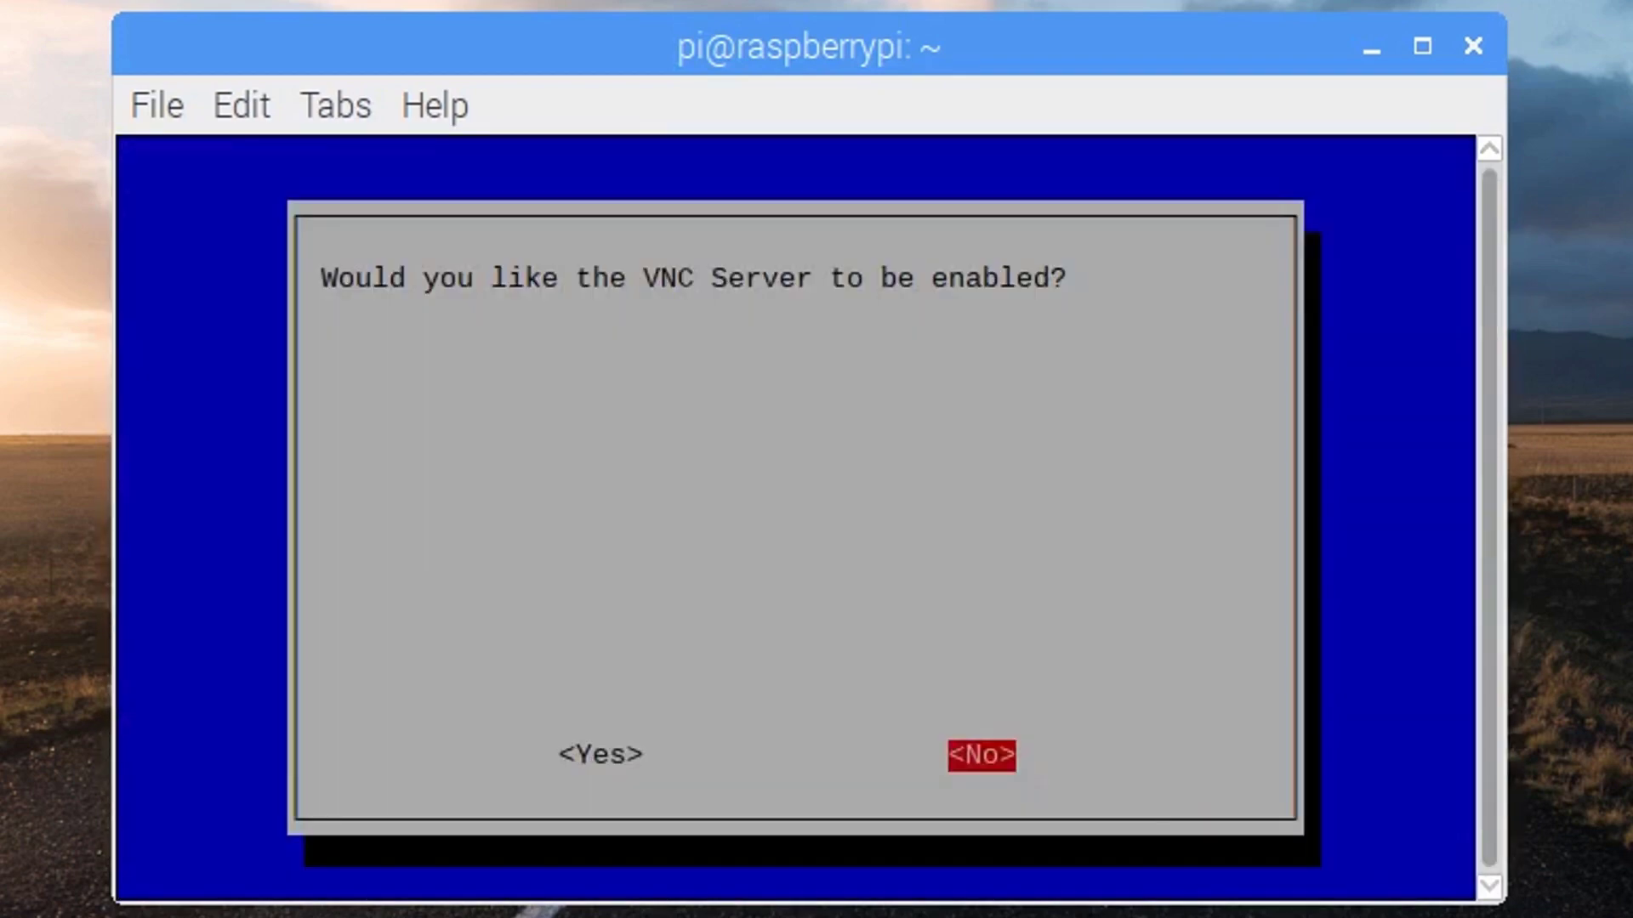
pyautogui.press('Left')
pyautogui.press('Return')
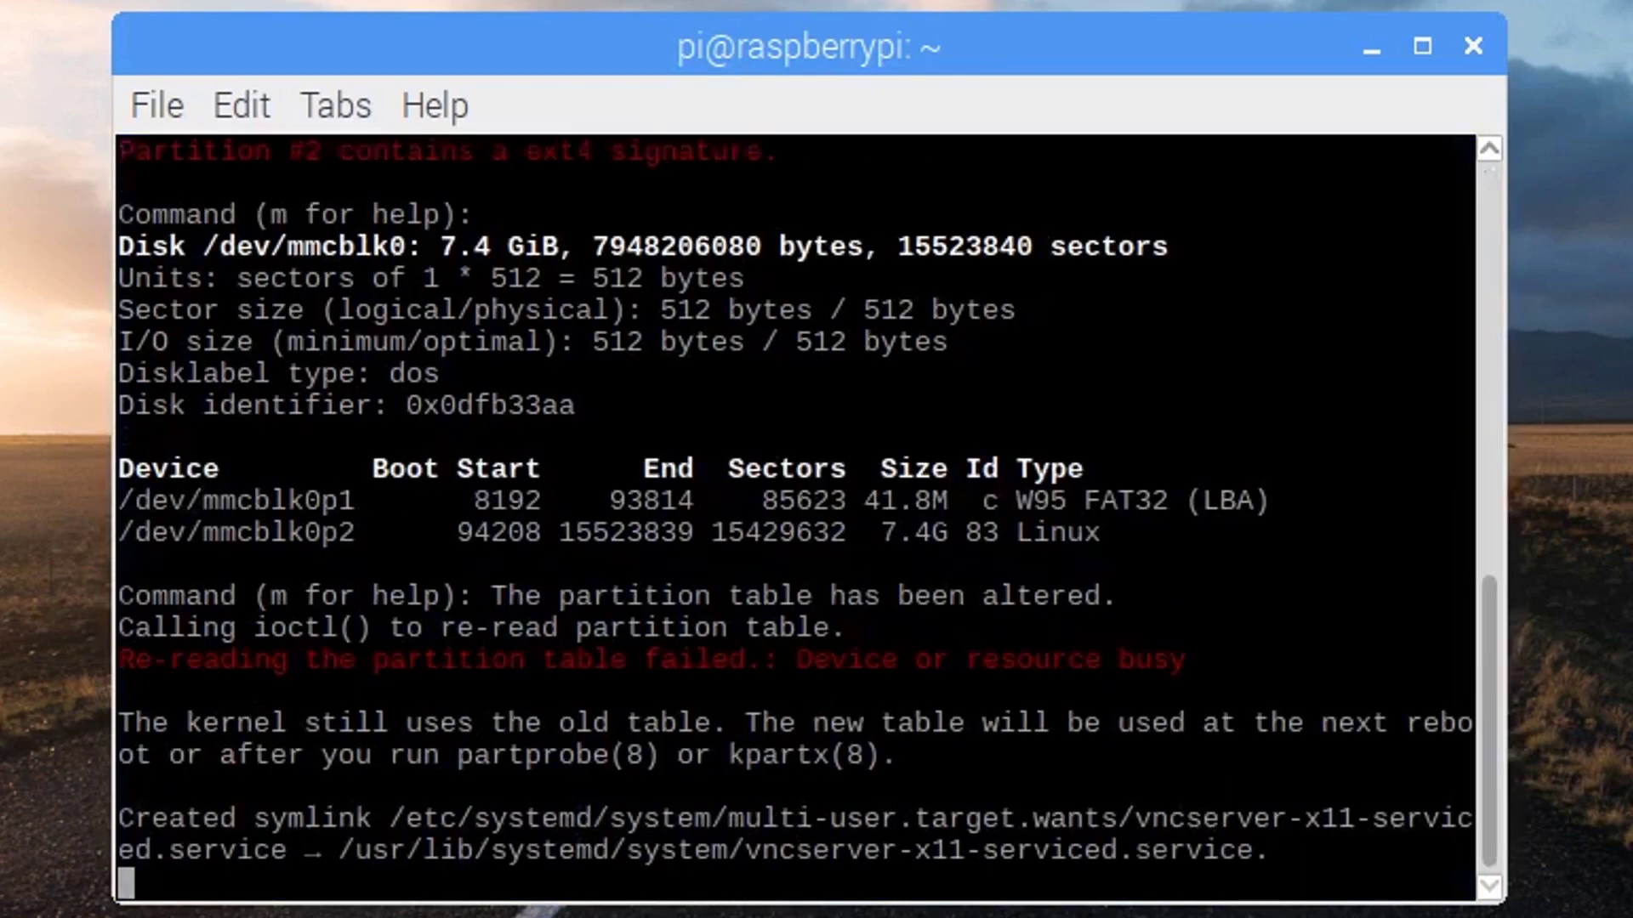
pyautogui.press('Return')
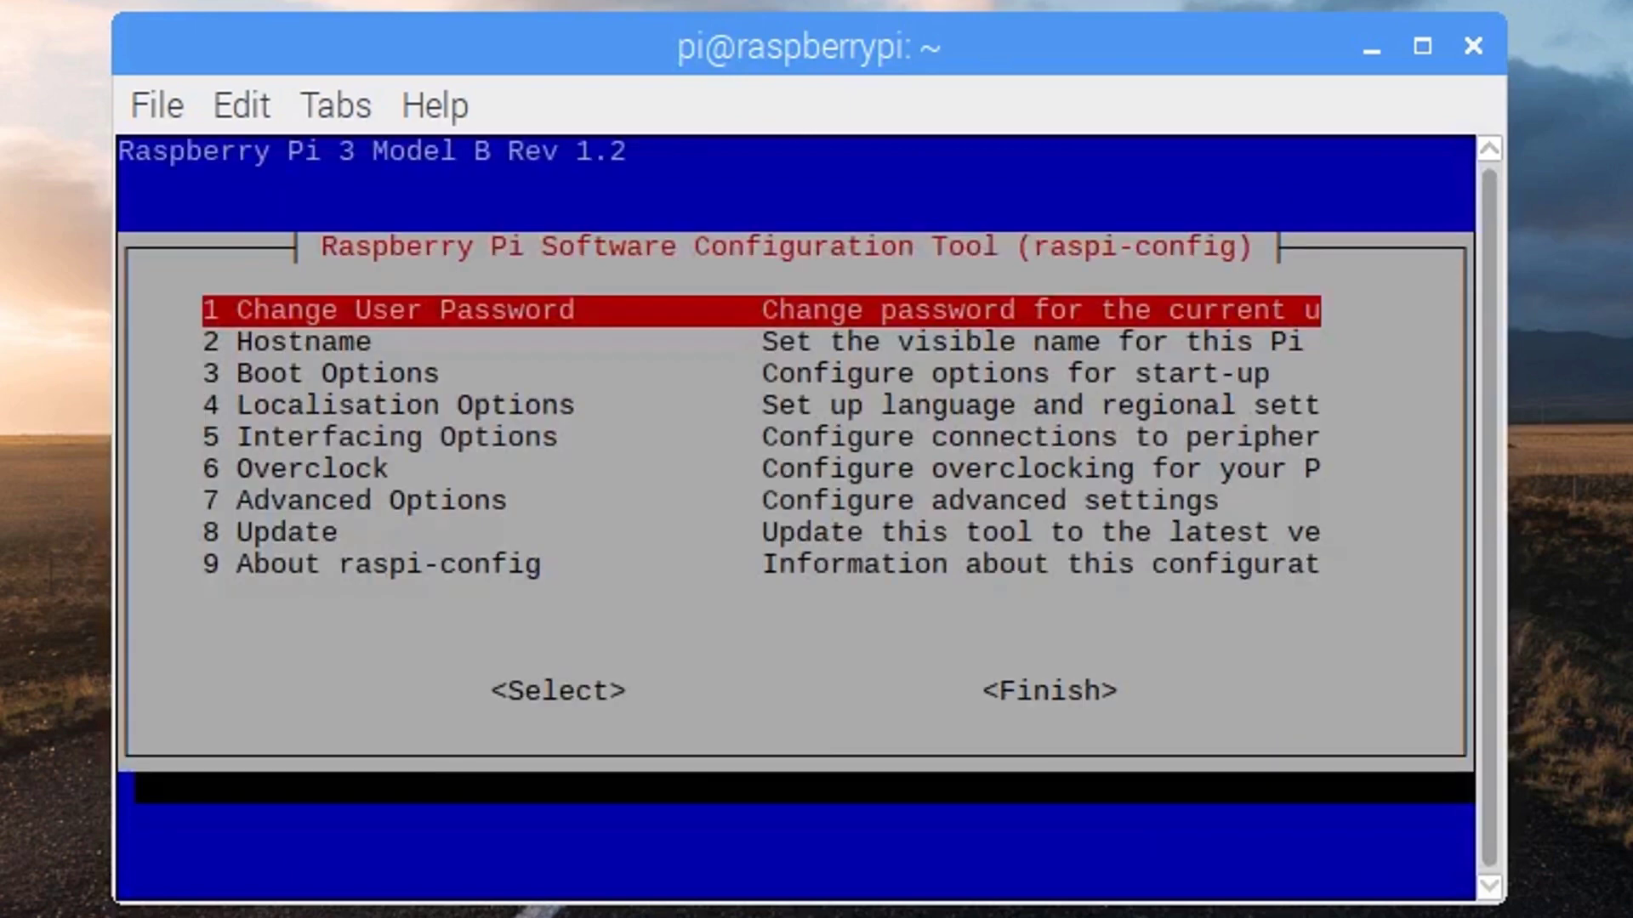
# Finish raspi-config and decline rebooting, returning to the shell prompt
pyautogui.press('Right')
pyautogui.press('Return')
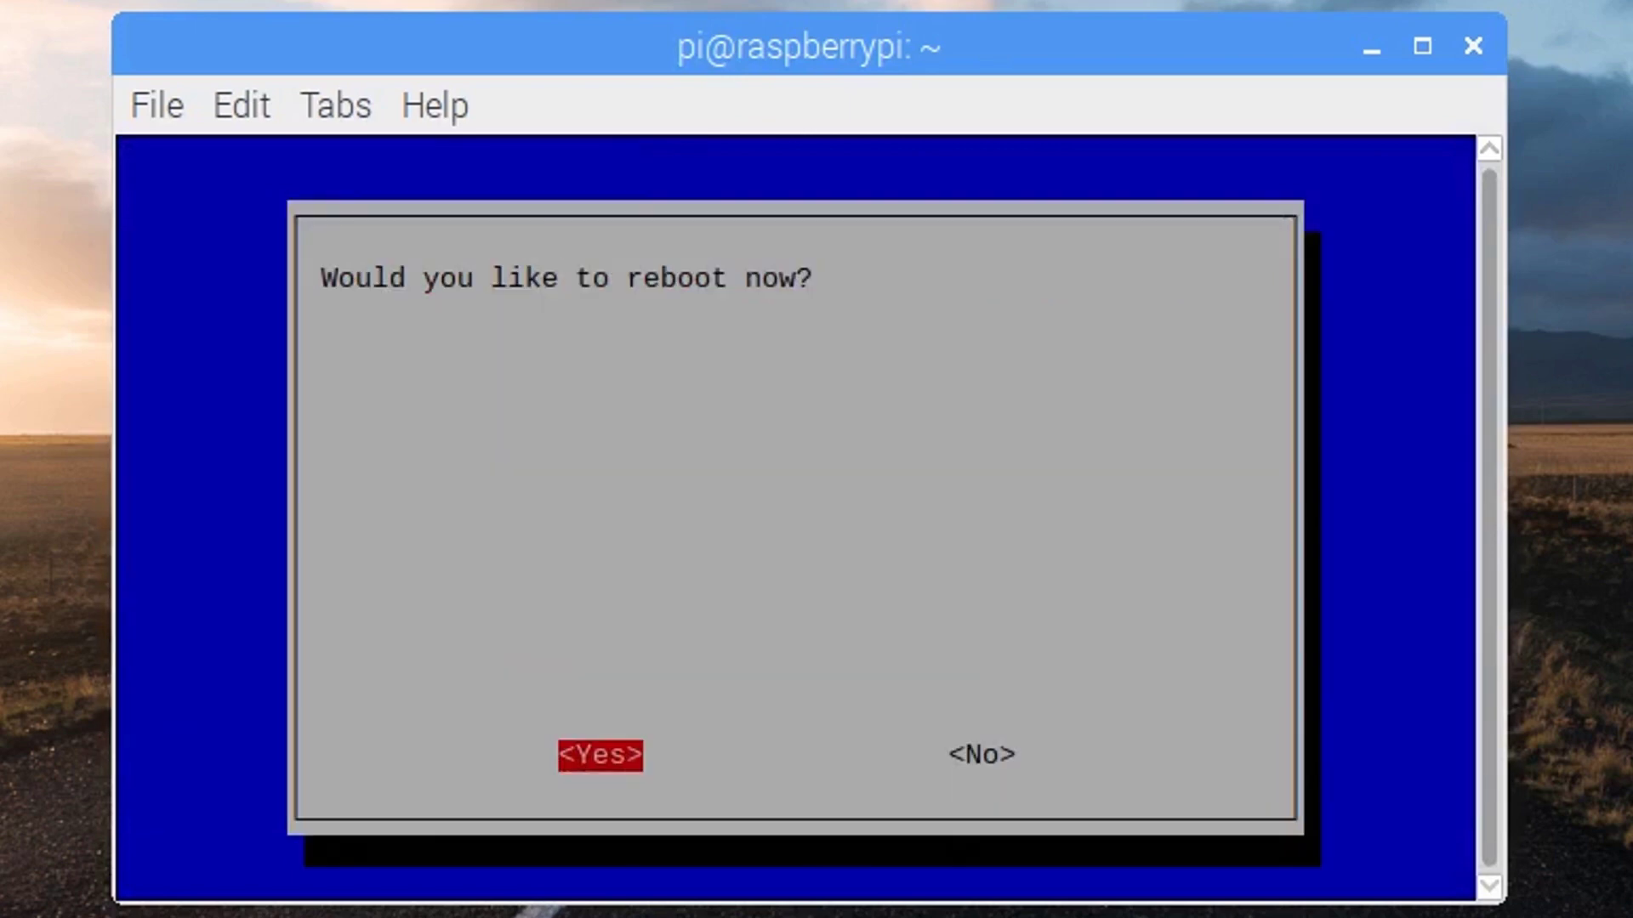
pyautogui.press('Right')
pyautogui.press('Return')
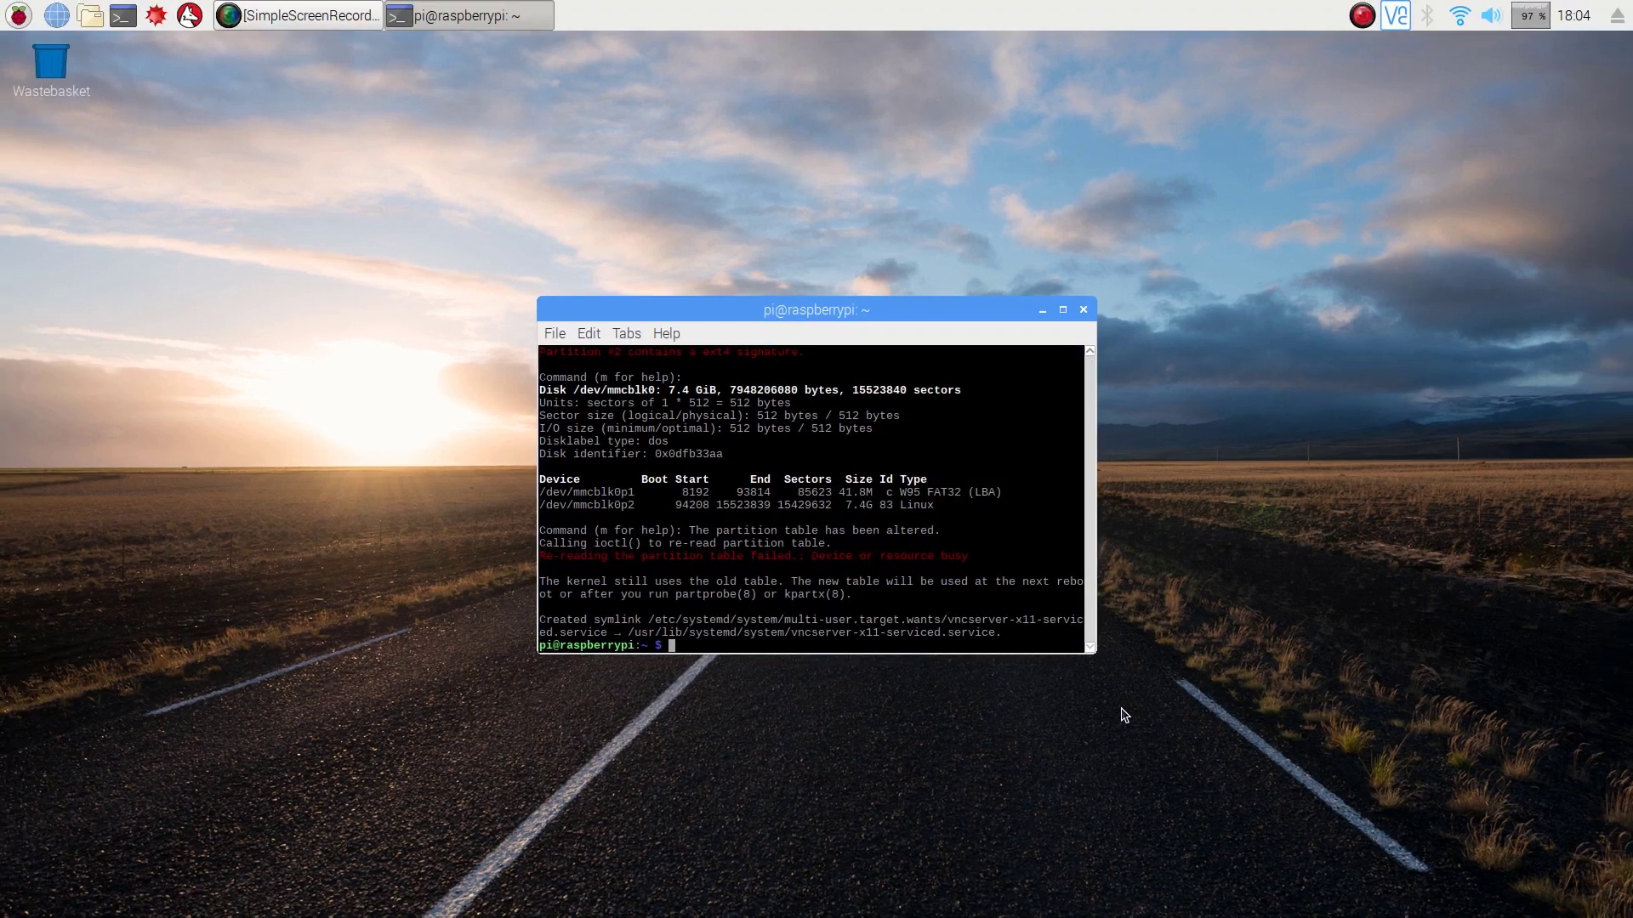